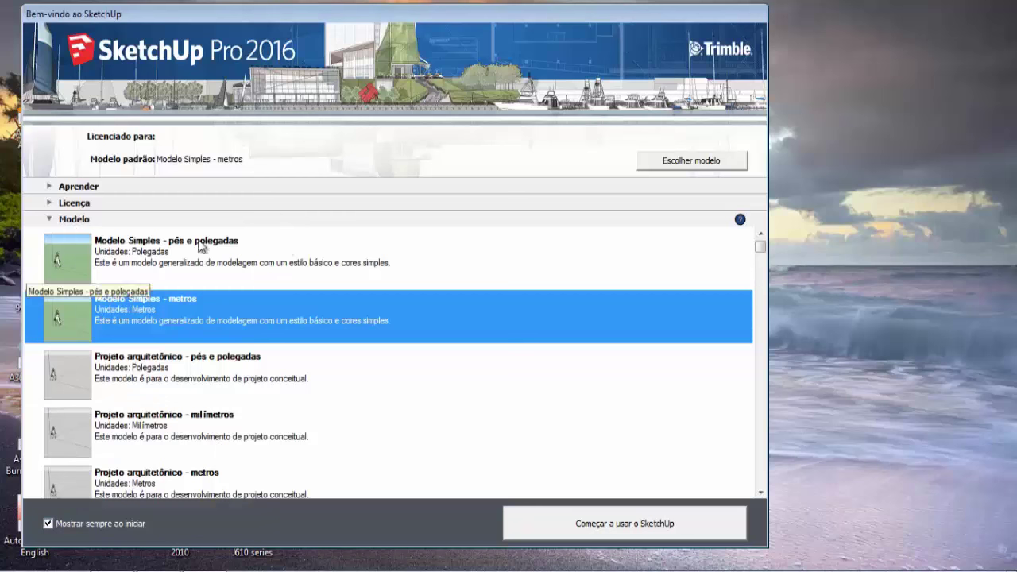
# Step: Start modelling from the welcome screen with the Modelo Simples - metros template
pyautogui.click(601, 529)
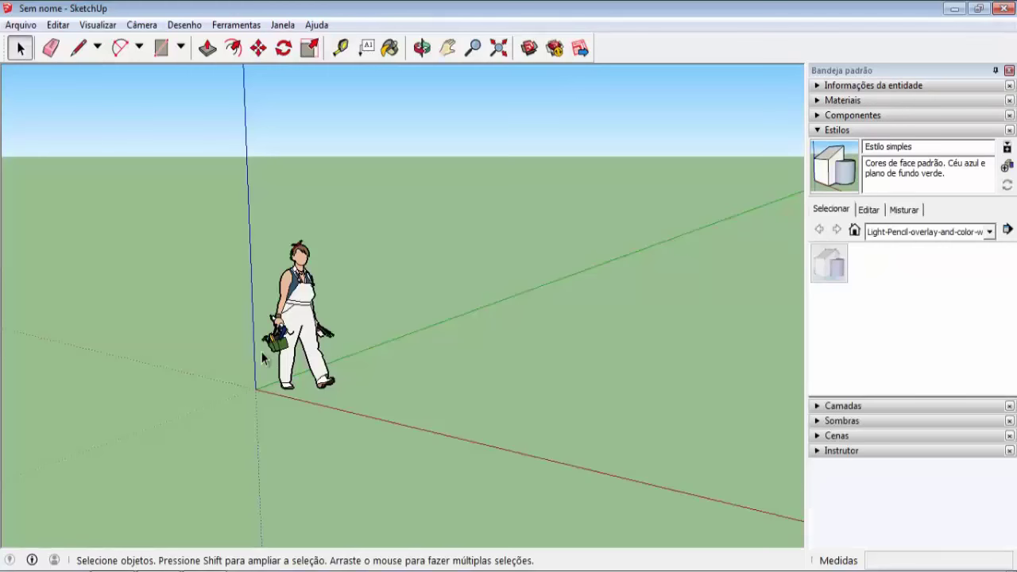
pyautogui.moveTo(146, 395); pyautogui.dragTo(169, 364, button='middle')
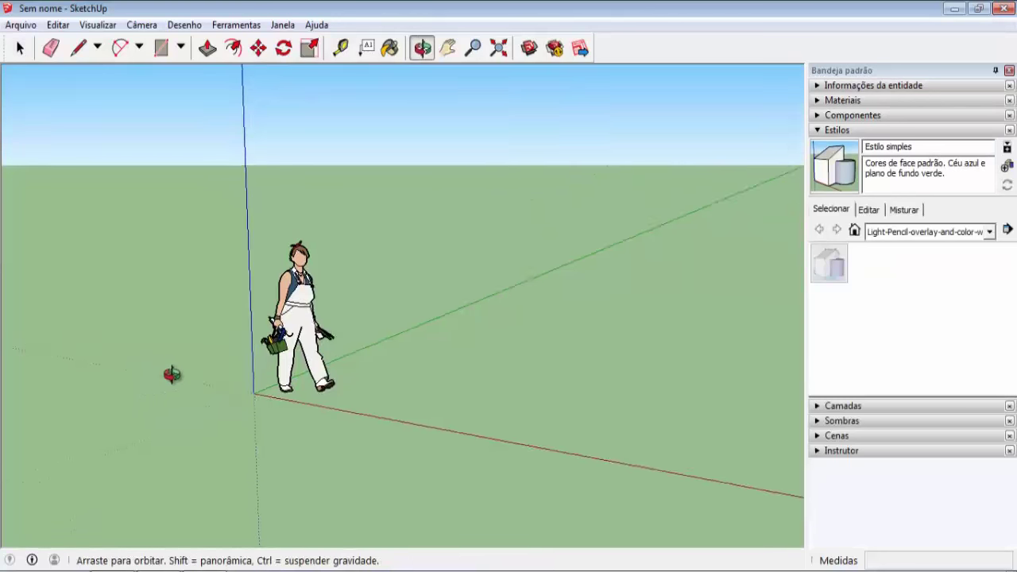
pyautogui.scroll(-1, 169, 364)
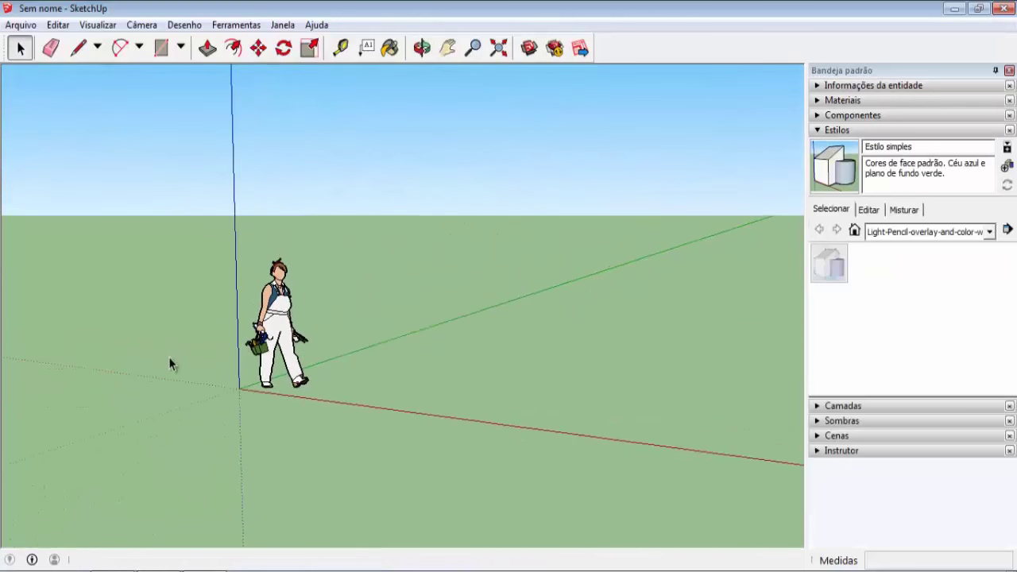
pyautogui.moveTo(244, 361); pyautogui.dragTo(302, 374, button='middle')
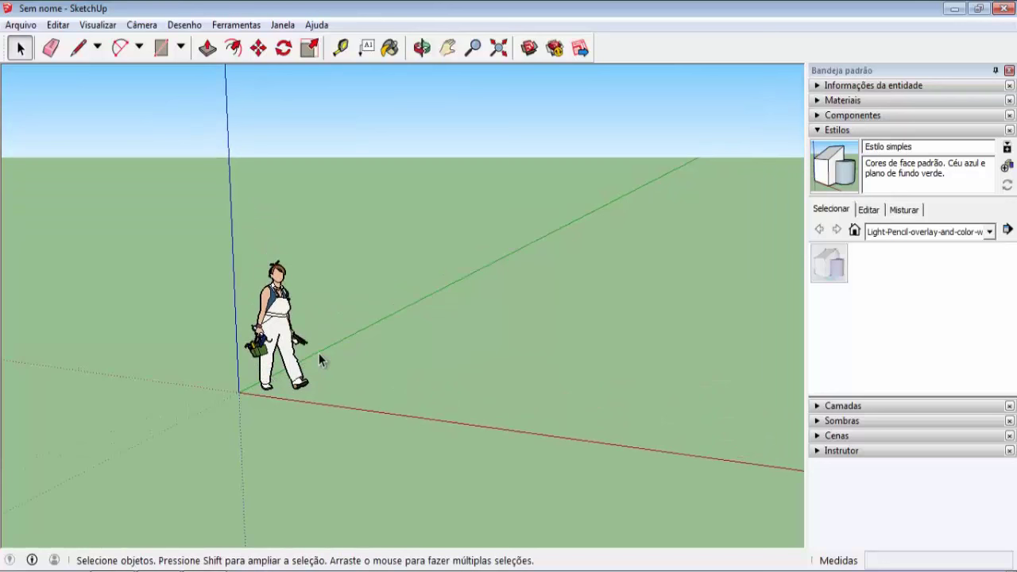
pyautogui.moveTo(319, 353)
pyautogui.mouseDown(button='middle')
pyautogui.moveTo(280, 351)
pyautogui.moveTo(318, 352)
pyautogui.mouseUp(button='middle')
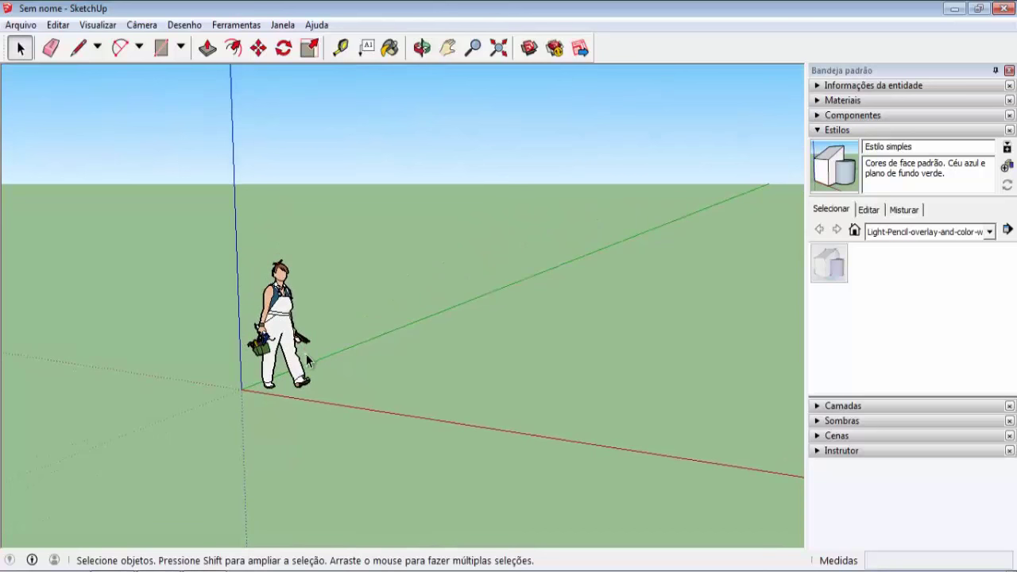
pyautogui.moveTo(192, 358); pyautogui.dragTo(236, 348, button='middle')
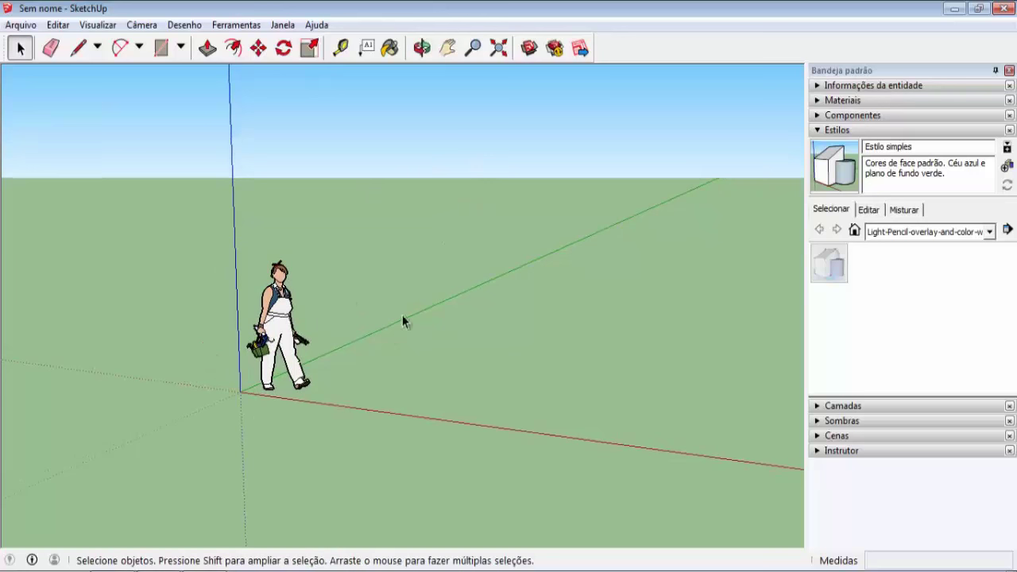
pyautogui.moveTo(191, 207)
pyautogui.mouseDown(button='middle')
pyautogui.moveTo(182, 243)
pyautogui.moveTo(218, 259)
pyautogui.moveTo(183, 234)
pyautogui.moveTo(176, 251)
pyautogui.moveTo(163, 222)
pyautogui.moveTo(163, 257)
pyautogui.mouseUp(button='middle')
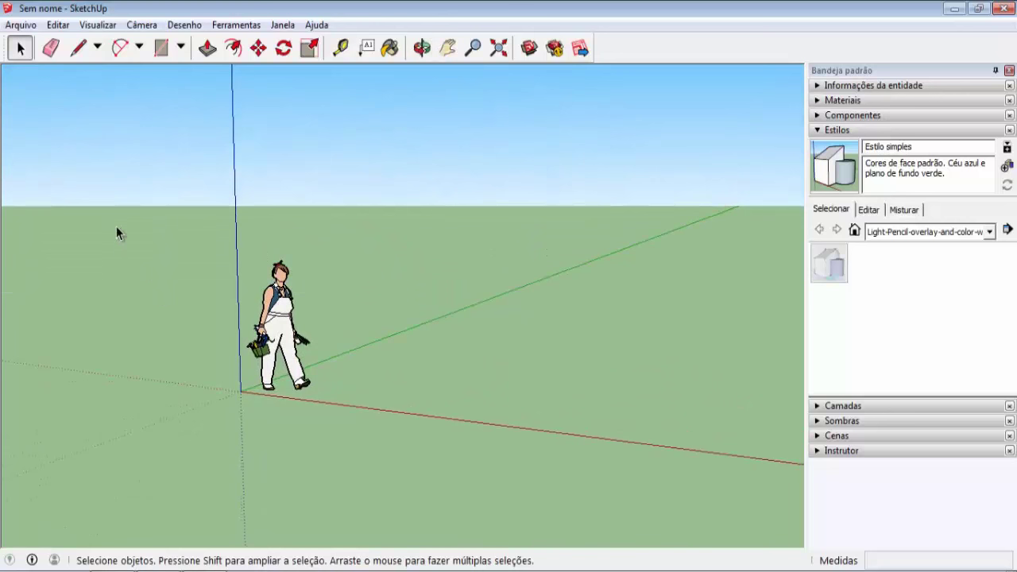
pyautogui.click(21, 25)
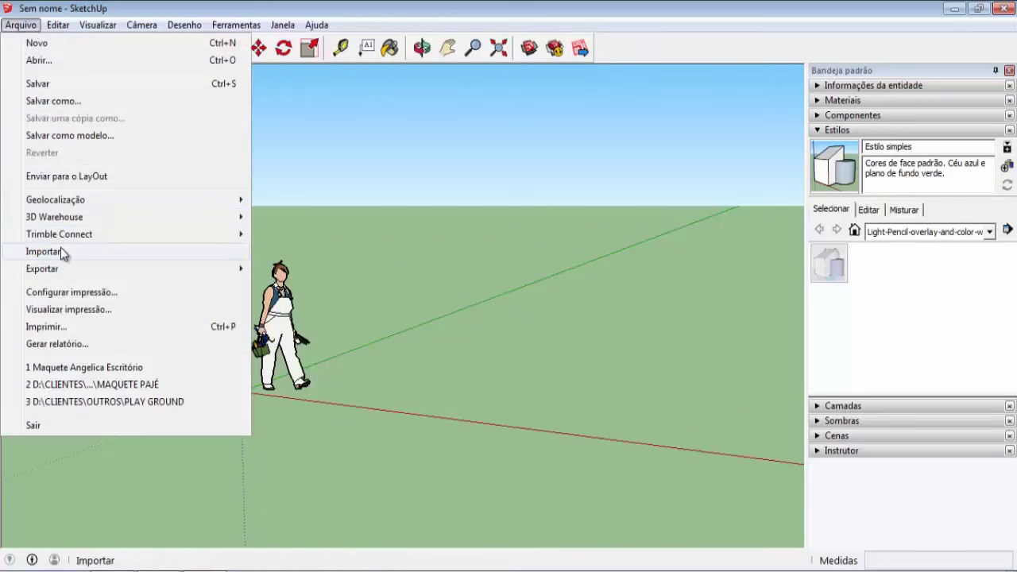
pyautogui.click(83, 252)
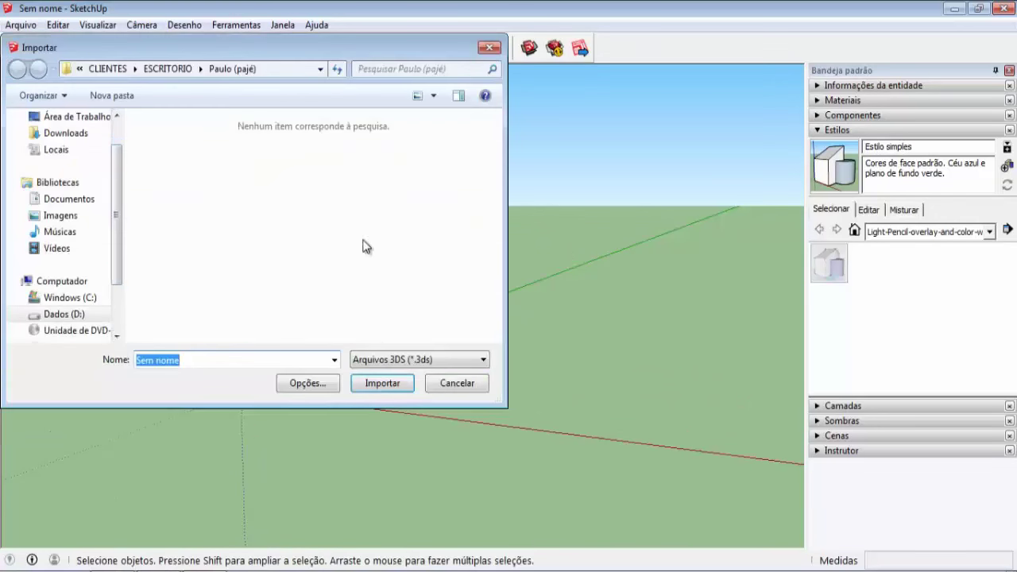
pyautogui.click(406, 360)
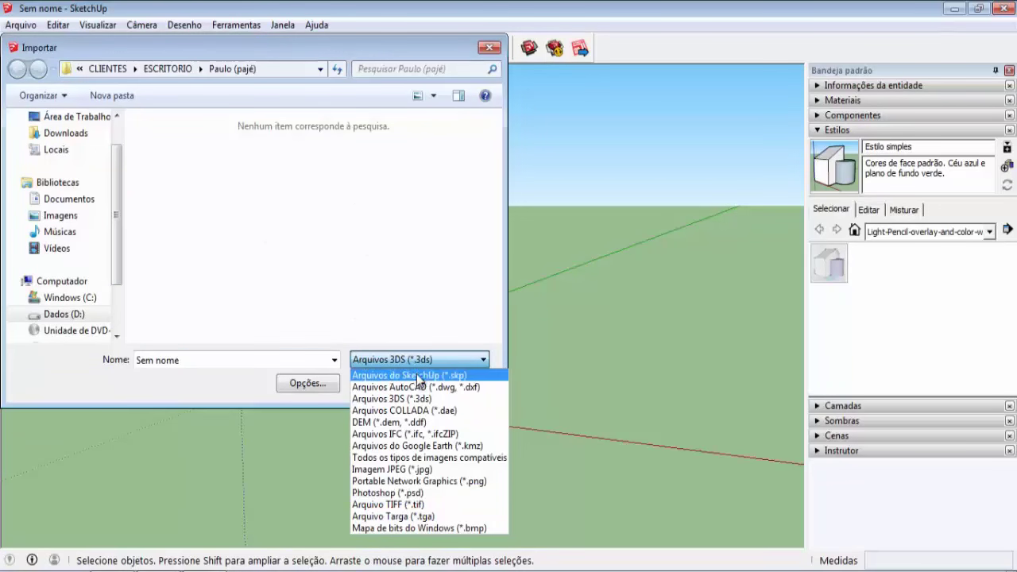
pyautogui.click(421, 361)
pyautogui.click(425, 362)
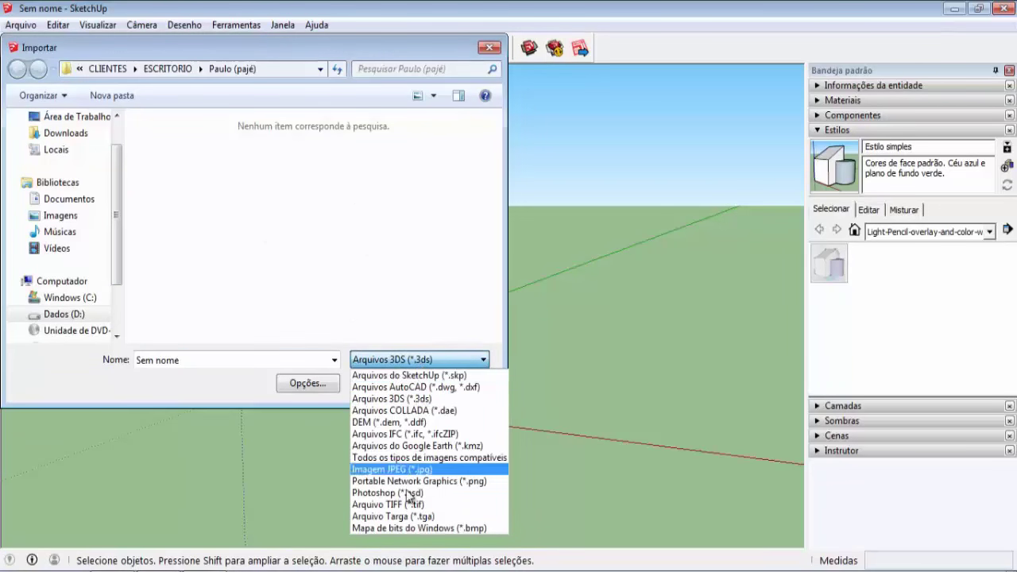
pyautogui.click(429, 361)
pyautogui.click(451, 364)
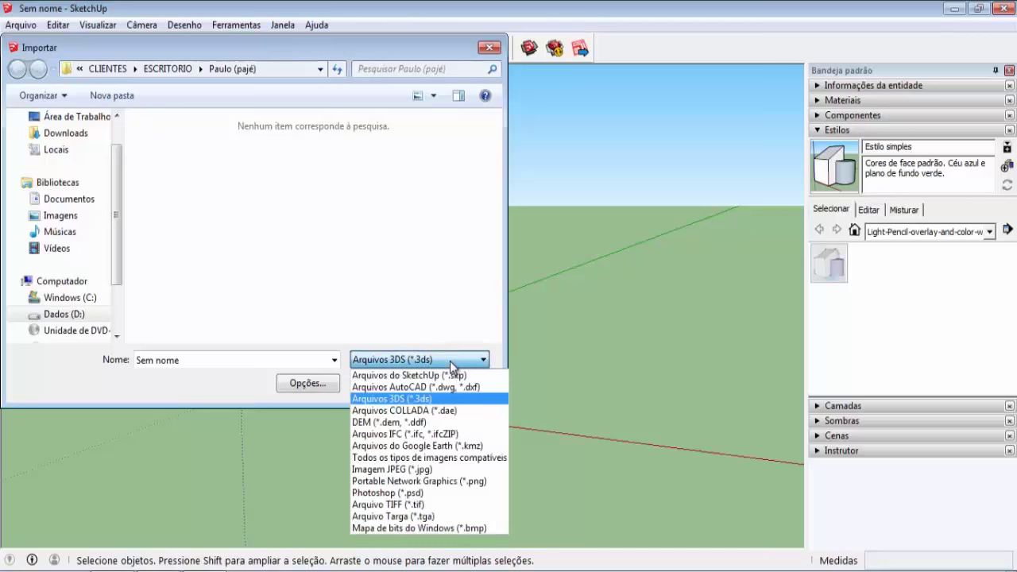
pyautogui.click(451, 362)
pyautogui.click(469, 387)
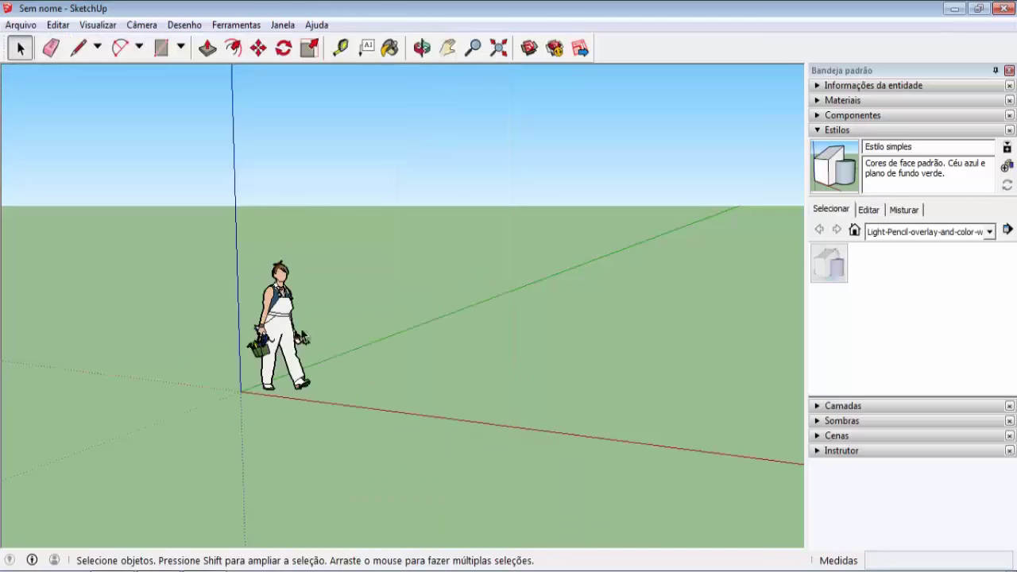
pyautogui.click(20, 25)
pyautogui.press('Return')
pyautogui.click(423, 352)
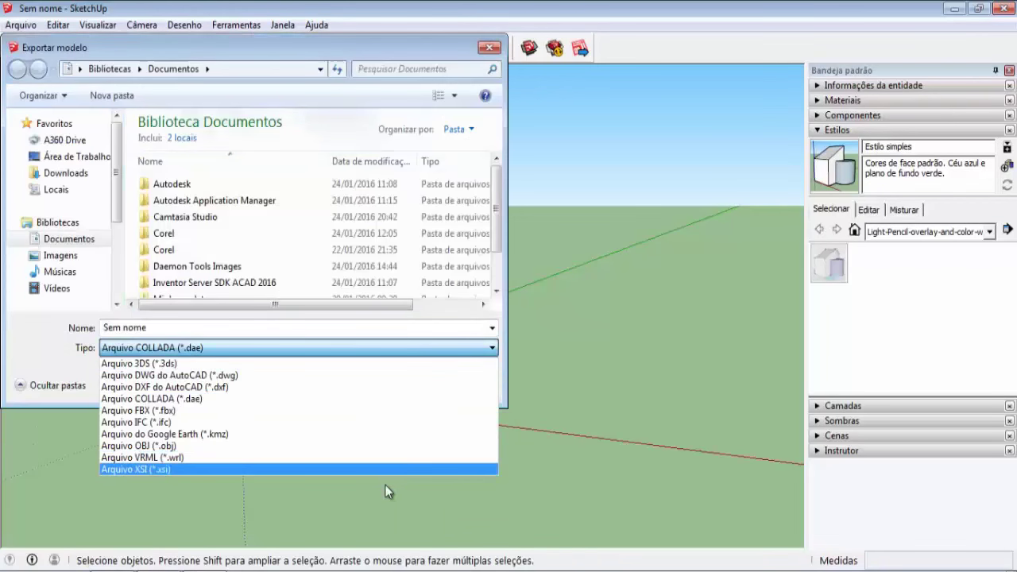
pyautogui.click(489, 48)
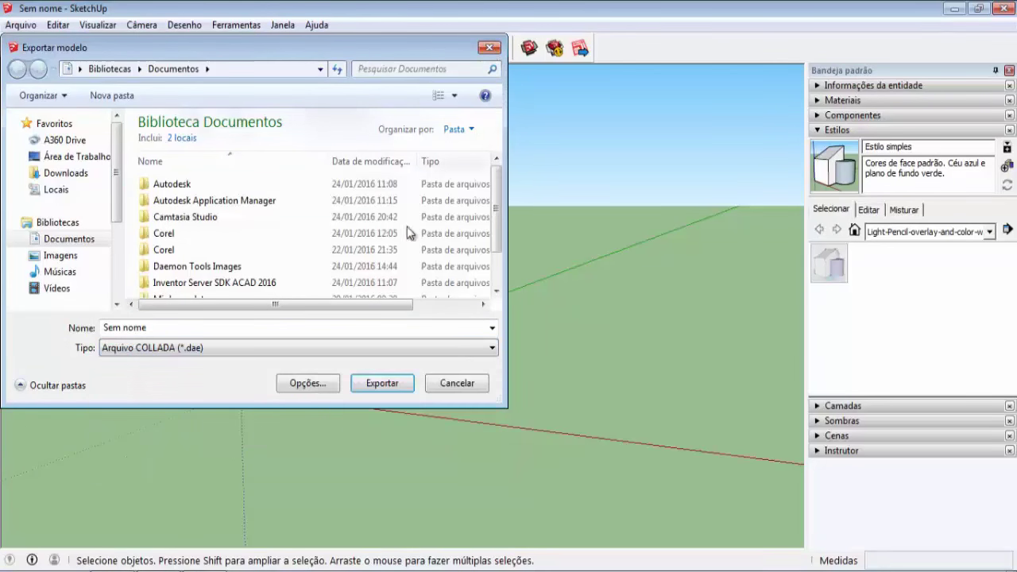
pyautogui.click(489, 47)
pyautogui.moveTo(232, 263); pyautogui.dragTo(260, 411, button='middle')
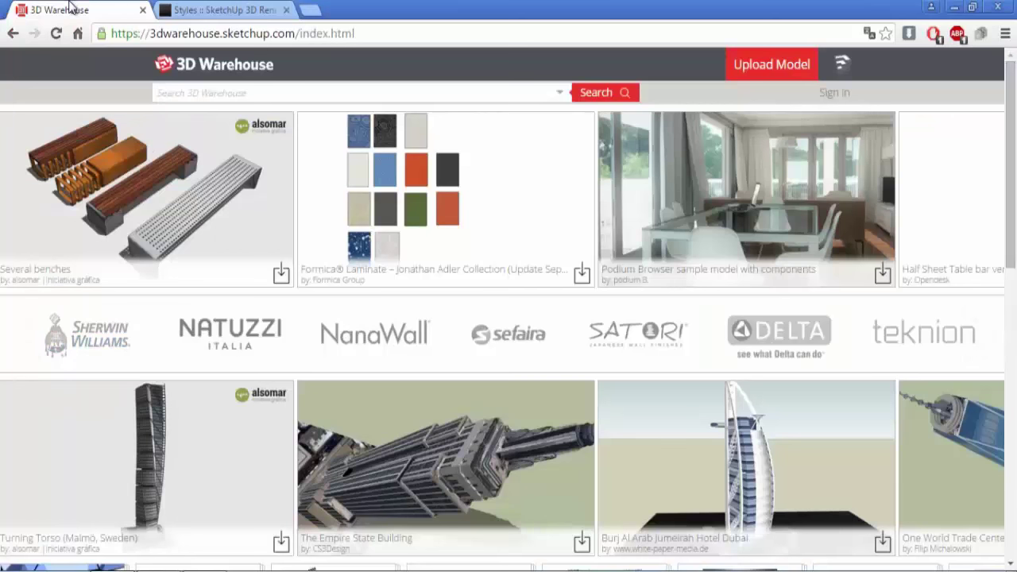
pyautogui.moveTo(147, 199)
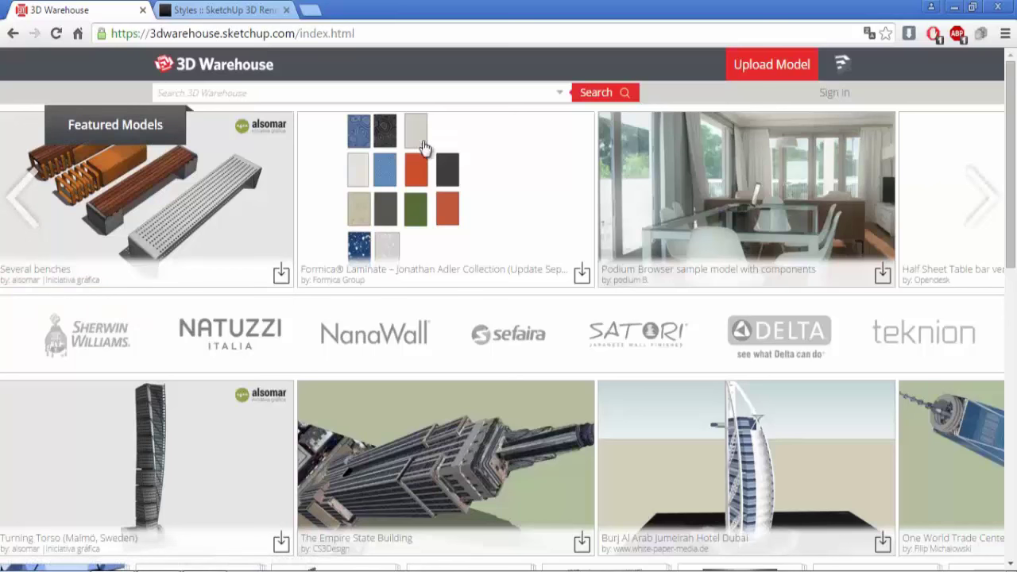
# Step: Search 3D Warehouse for the author's models, reusing the name from past searches
pyautogui.click(384, 90)
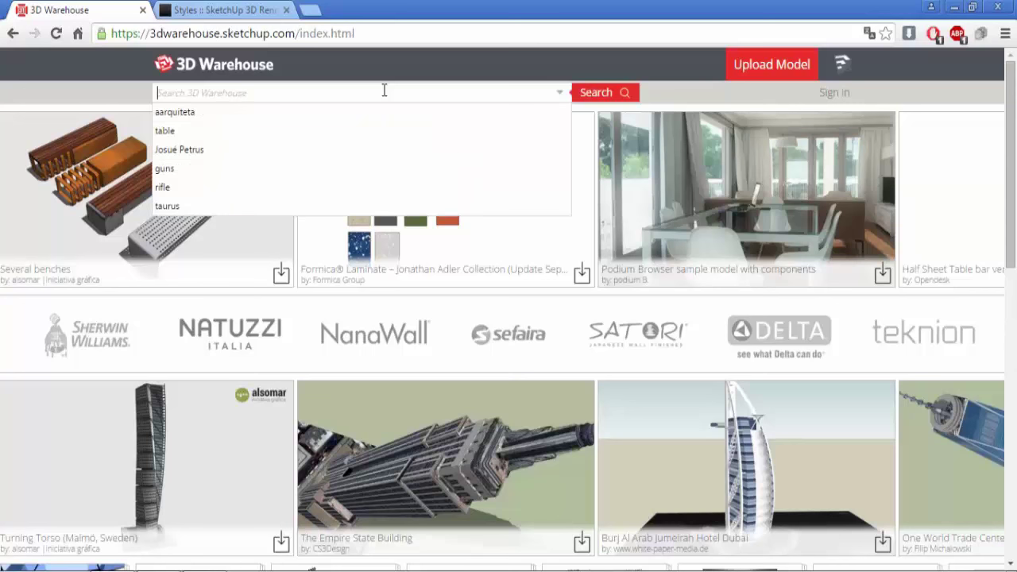
pyautogui.click(195, 118)
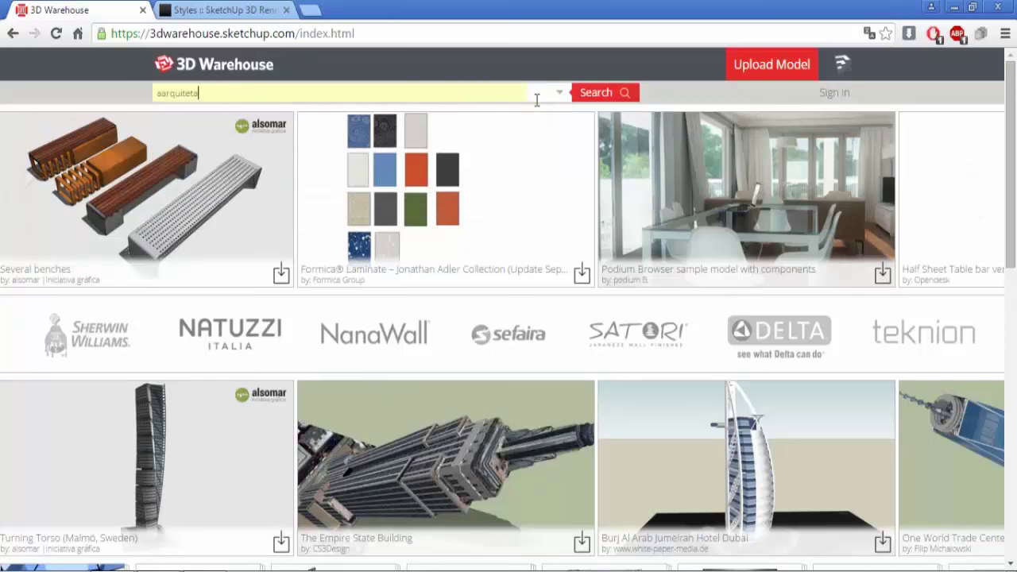
pyautogui.click(609, 100)
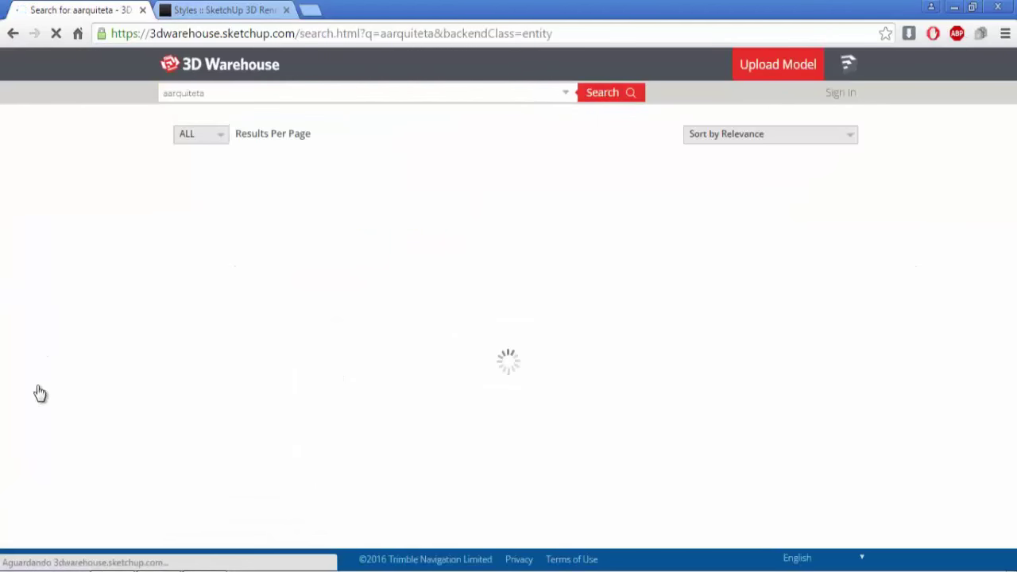
# Step: Sort the 464 results by popularity and scroll through them
pyautogui.click(826, 135)
pyautogui.click(791, 179)
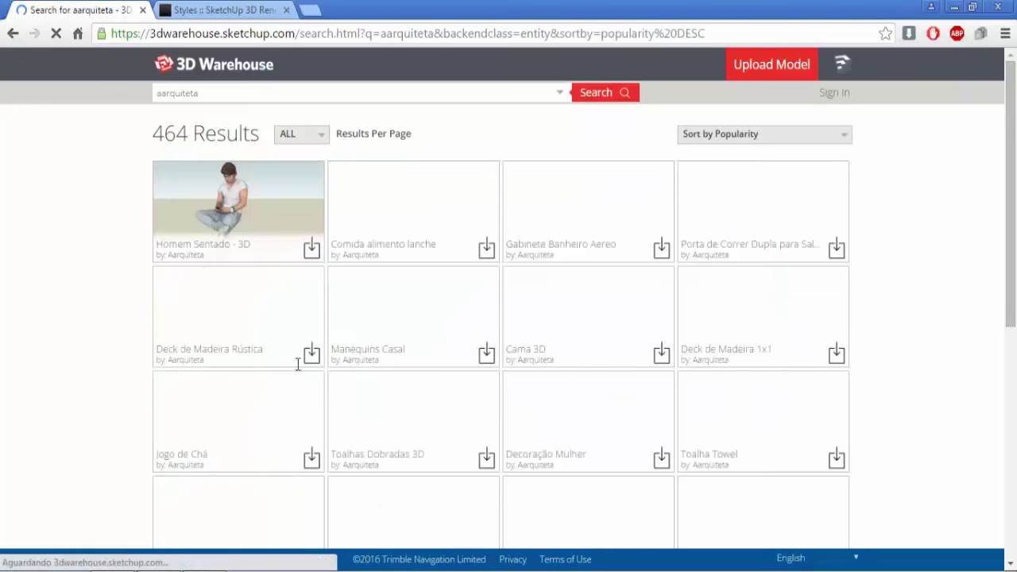
pyautogui.scroll(-2, 250, 252)
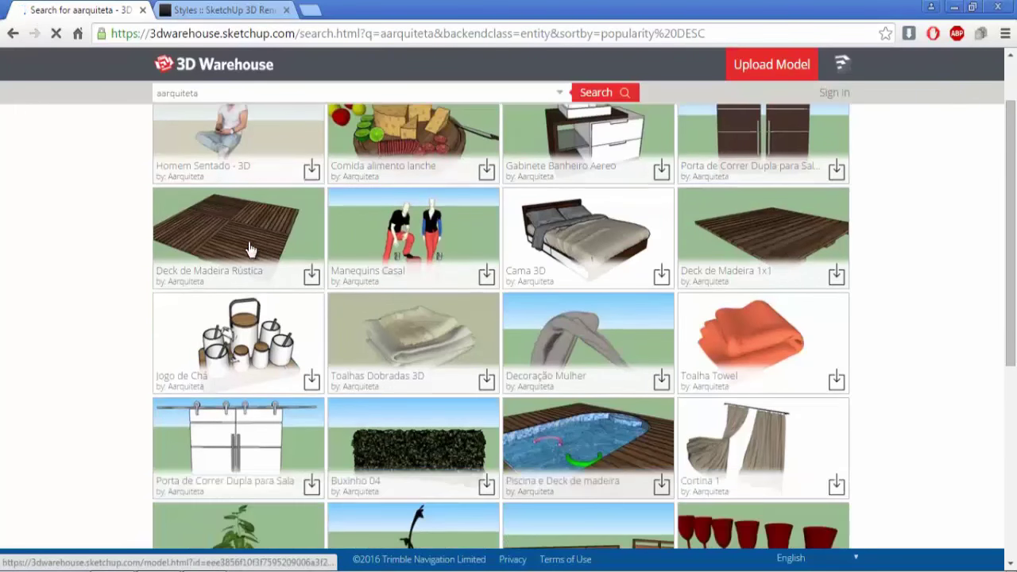
pyautogui.scroll(2, 287, 182)
pyautogui.scroll(-3, 517, 268)
pyautogui.scroll(-1, 518, 267)
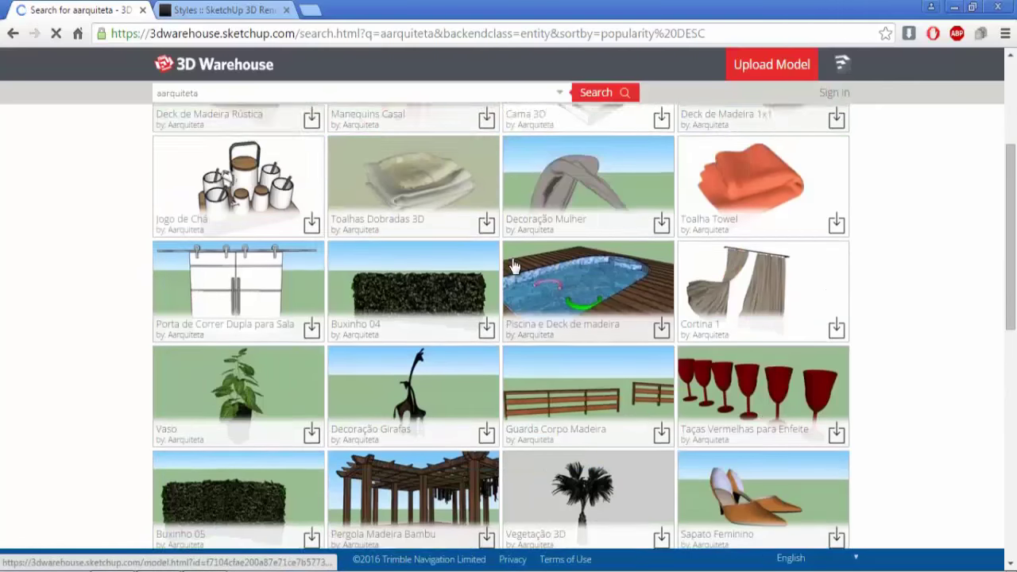
pyautogui.scroll(-3, 517, 267)
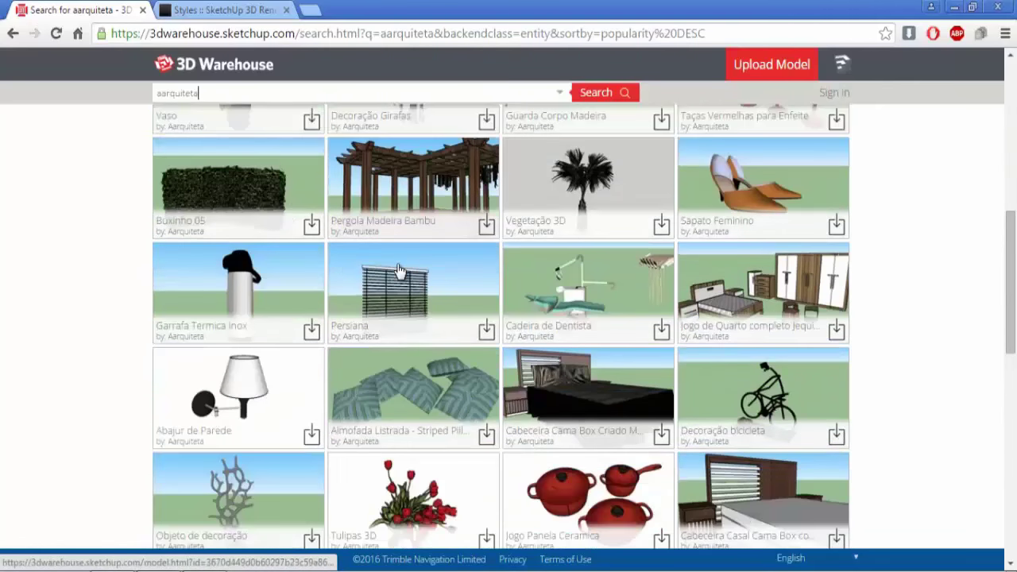
pyautogui.scroll(7, 399, 271)
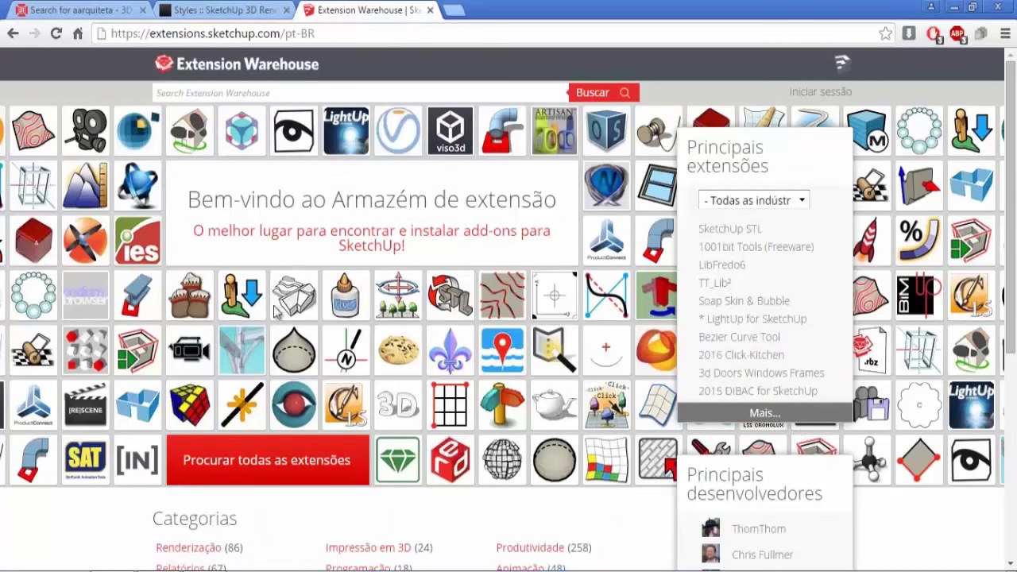
# Step: Filter the top extensions to SketchUp 2016-compatible ones and open the 2016 Click-Change page
pyautogui.click(759, 411)
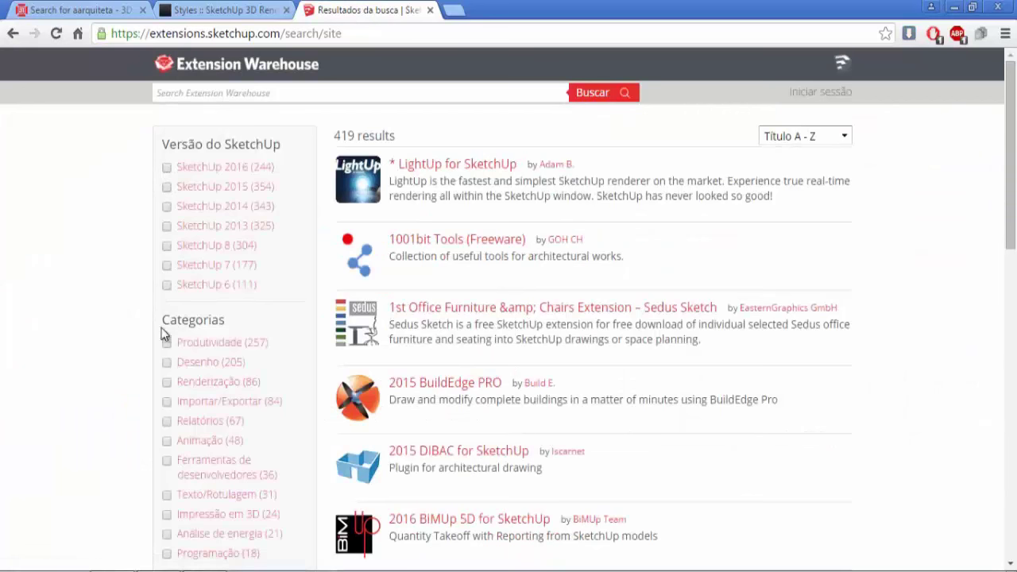
pyautogui.click(166, 169)
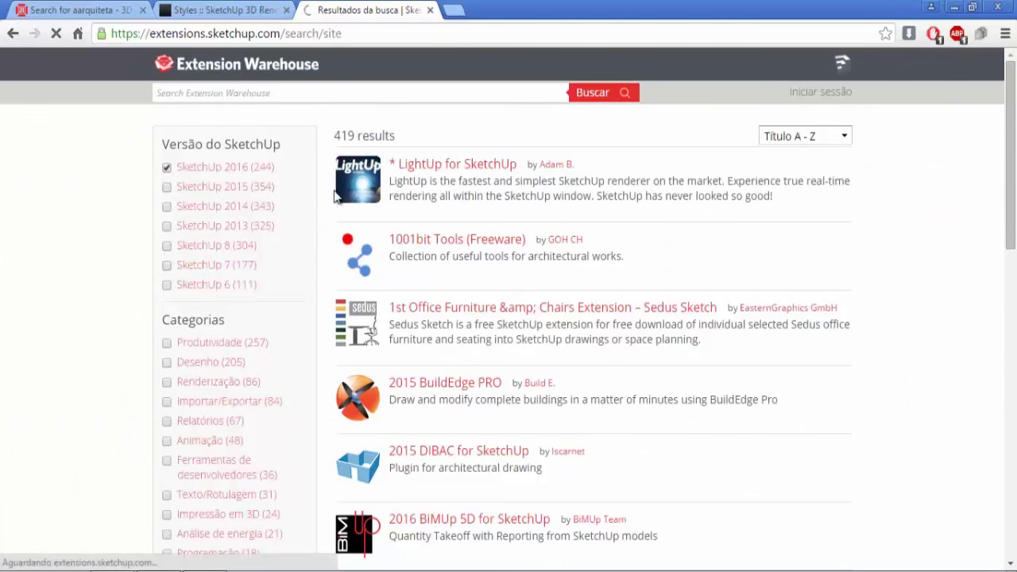
pyautogui.click(221, 175)
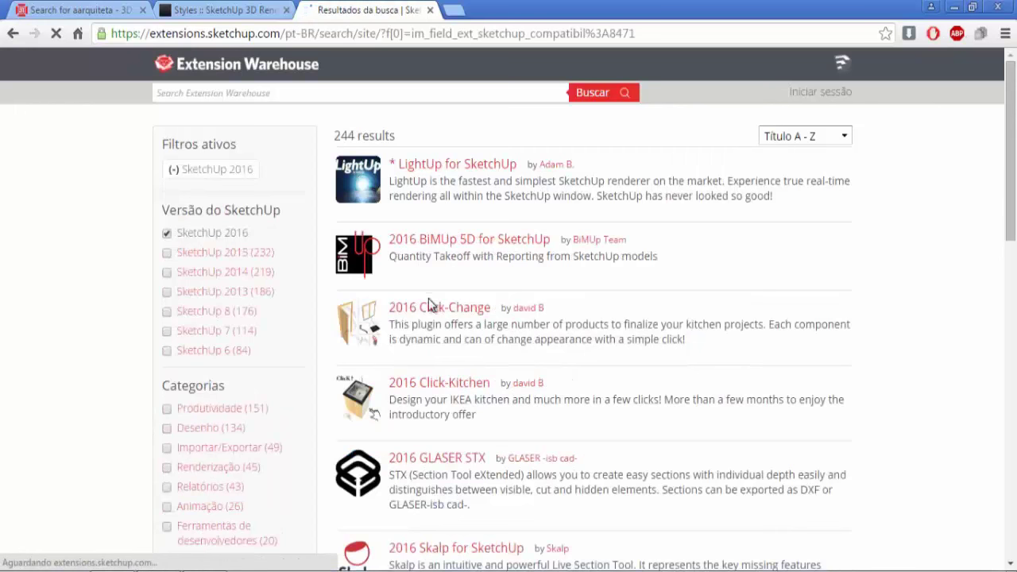
pyautogui.click(429, 309)
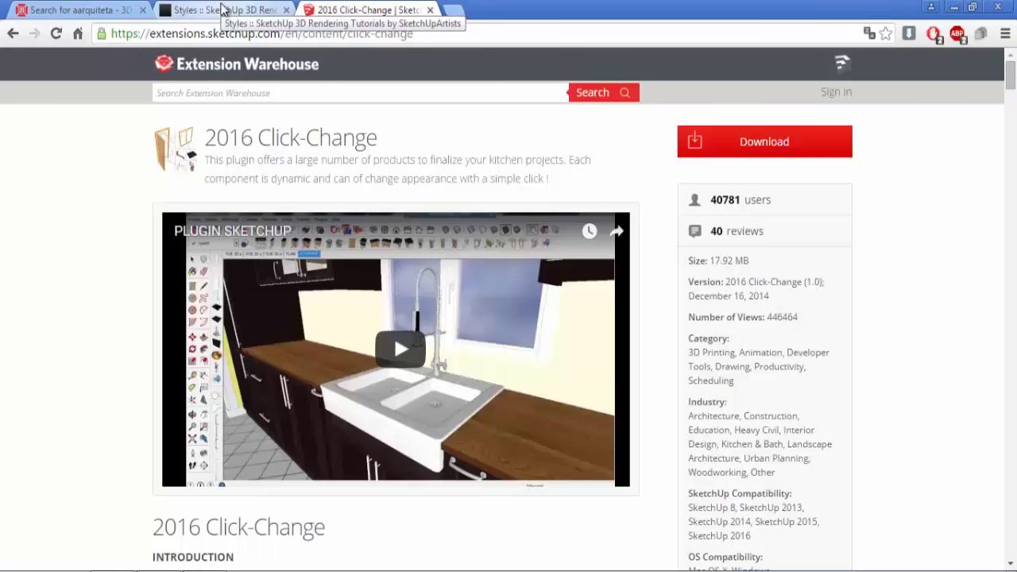
pyautogui.click(224, 10)
pyautogui.click(79, 5)
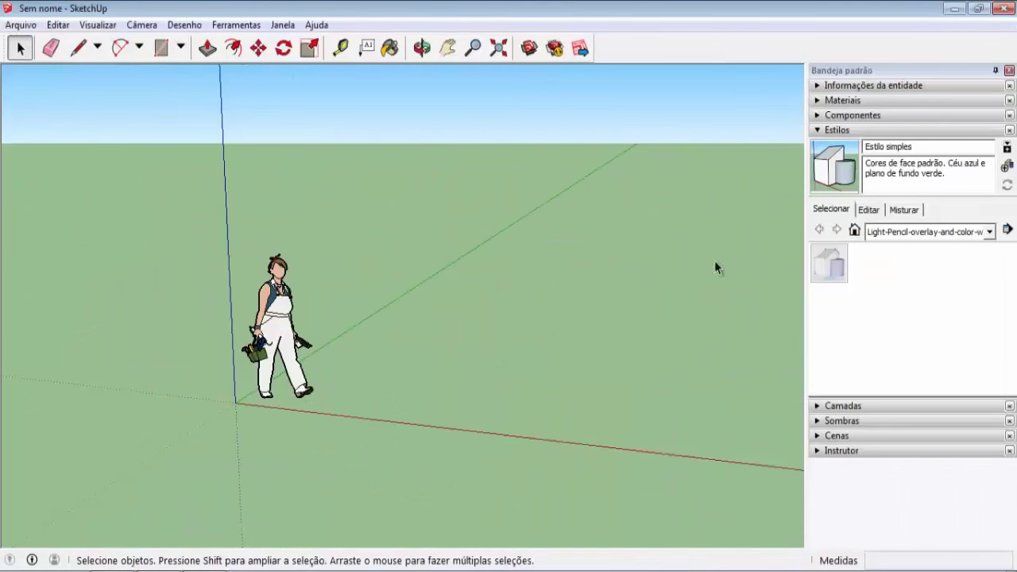
# Step: Apply the Estilo simples style from the Estilos padrão collection
pyautogui.click(903, 231)
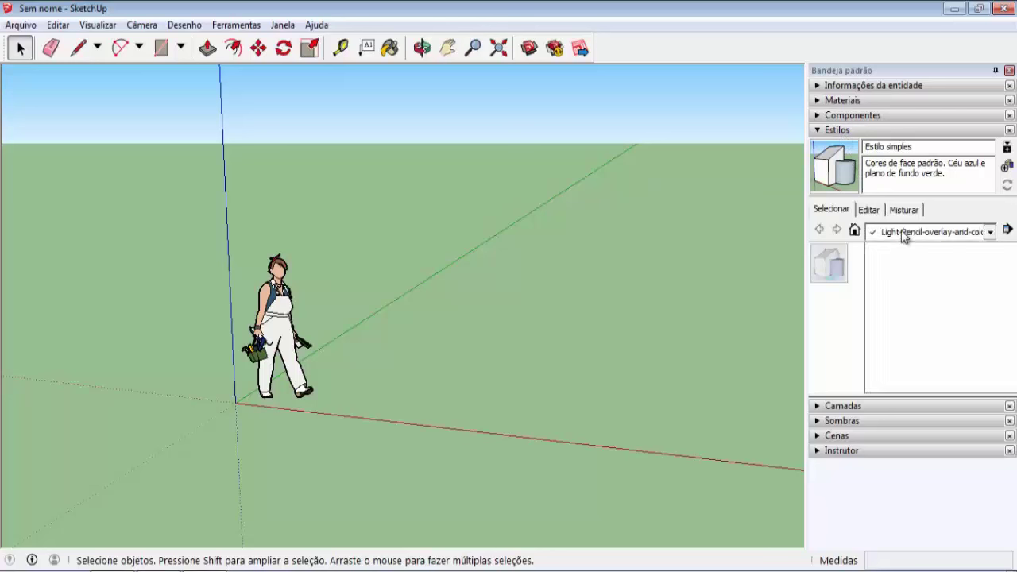
pyautogui.click(904, 232)
pyautogui.click(903, 231)
pyautogui.click(903, 325)
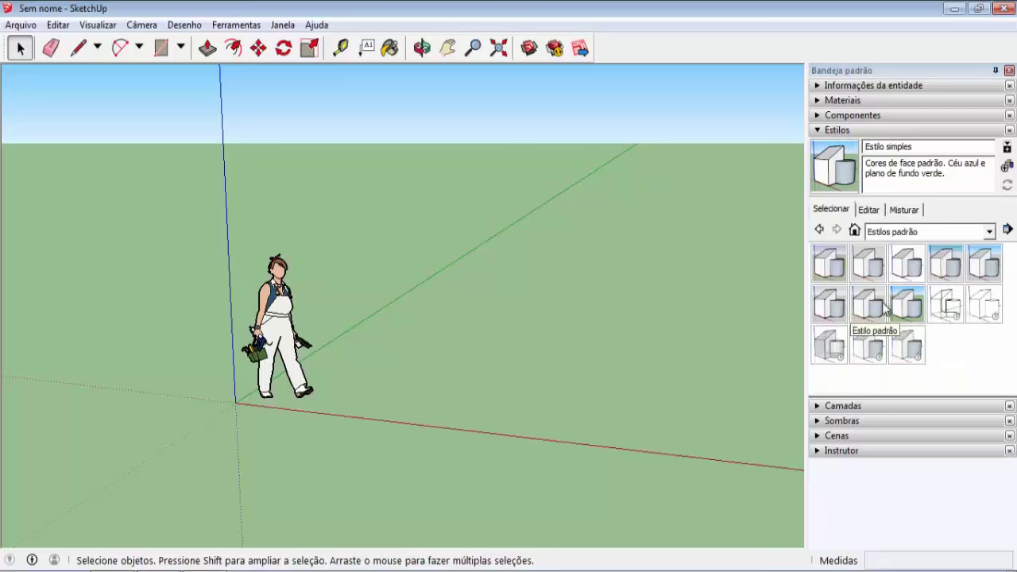
pyautogui.click(906, 306)
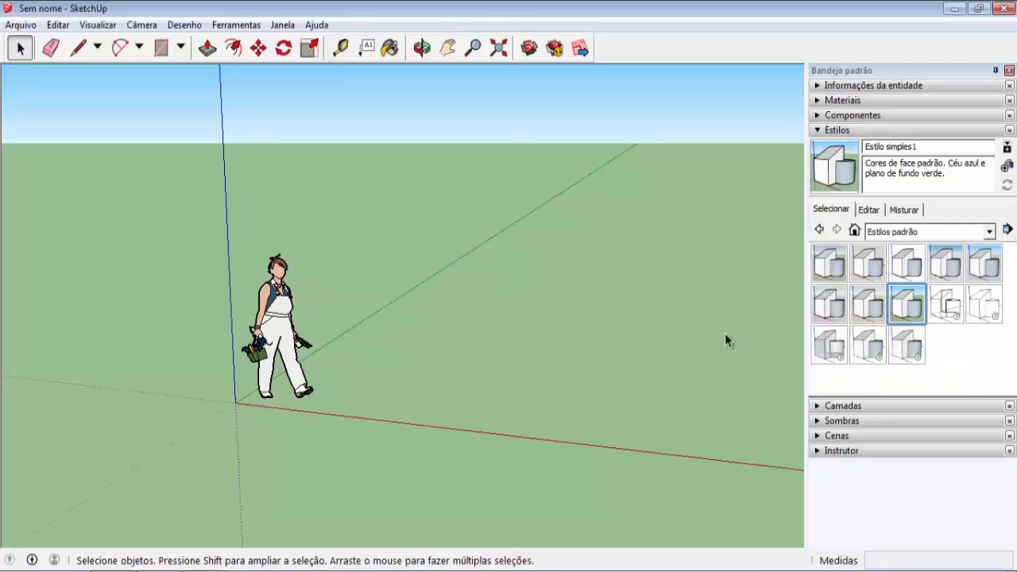
# Step: Switch to the style-2 collection for style02 and lower the horizon
pyautogui.click(989, 231)
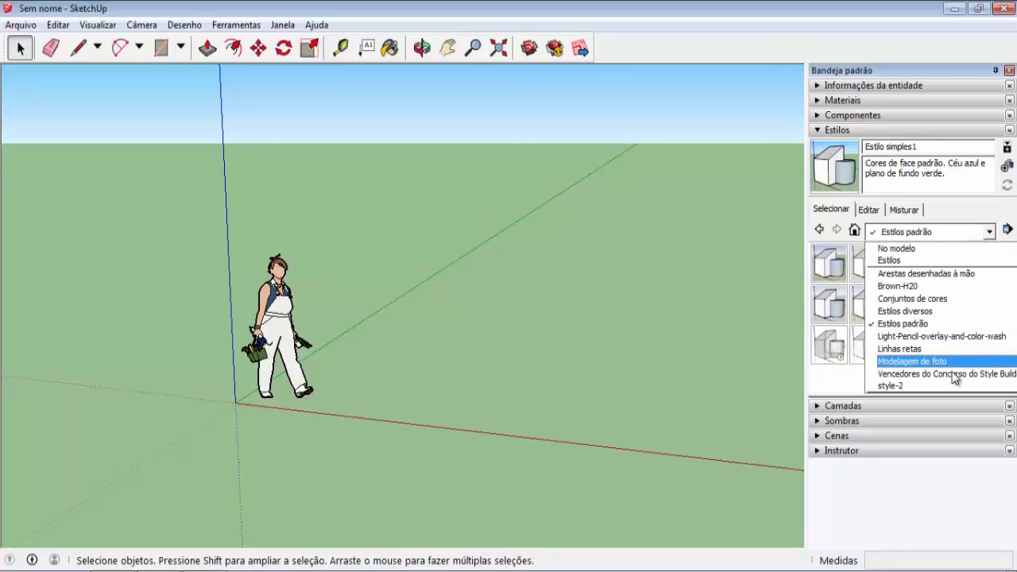
pyautogui.click(945, 386)
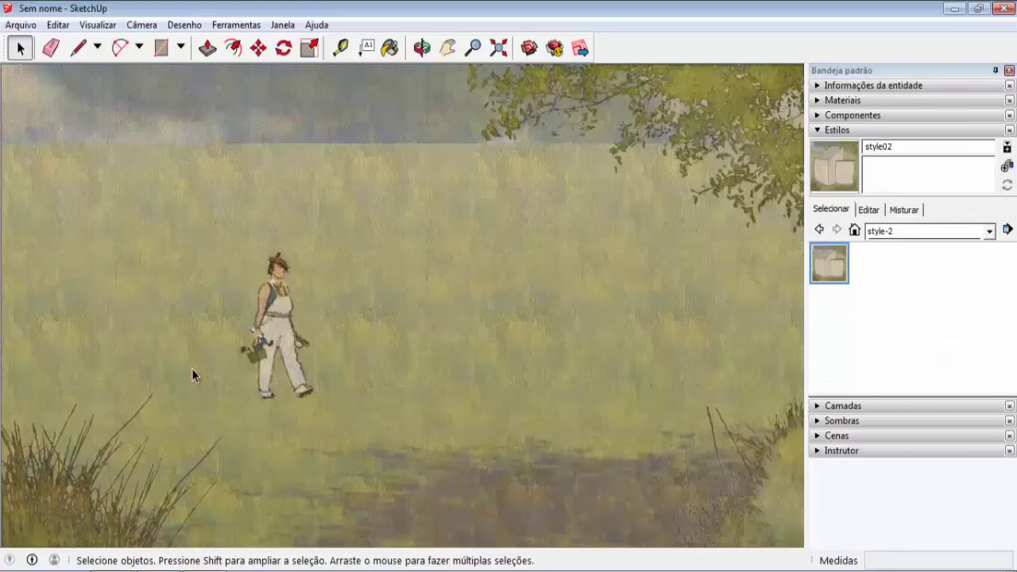
pyautogui.moveTo(192, 376); pyautogui.dragTo(136, 340, button='middle')
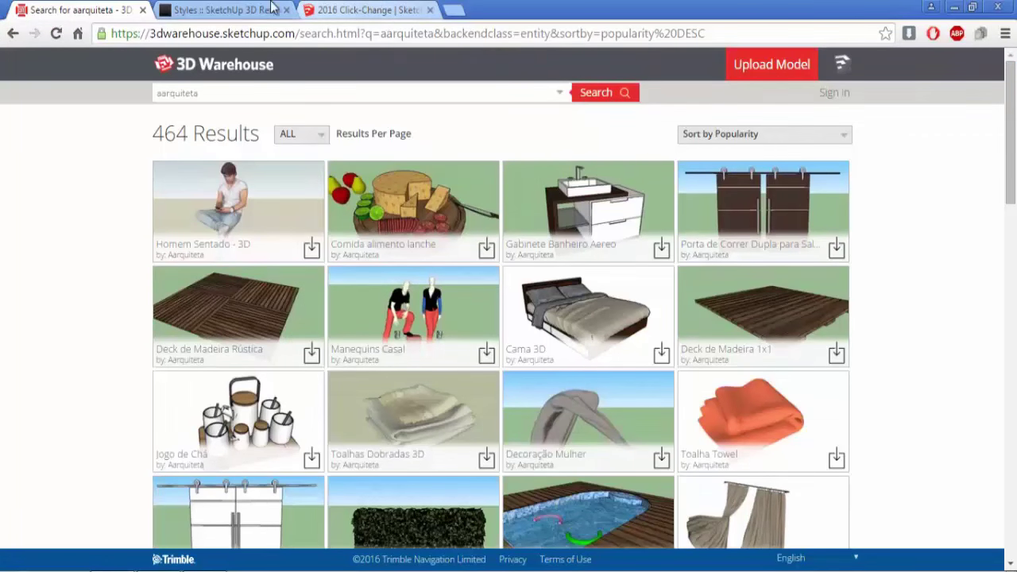
# Step: Open the Styles Collection 2011 page on the SketchUp styles website
pyautogui.click(270, 9)
pyautogui.scroll(3, 132, 241)
pyautogui.scroll(5, 132, 241)
pyautogui.scroll(5, 132, 241)
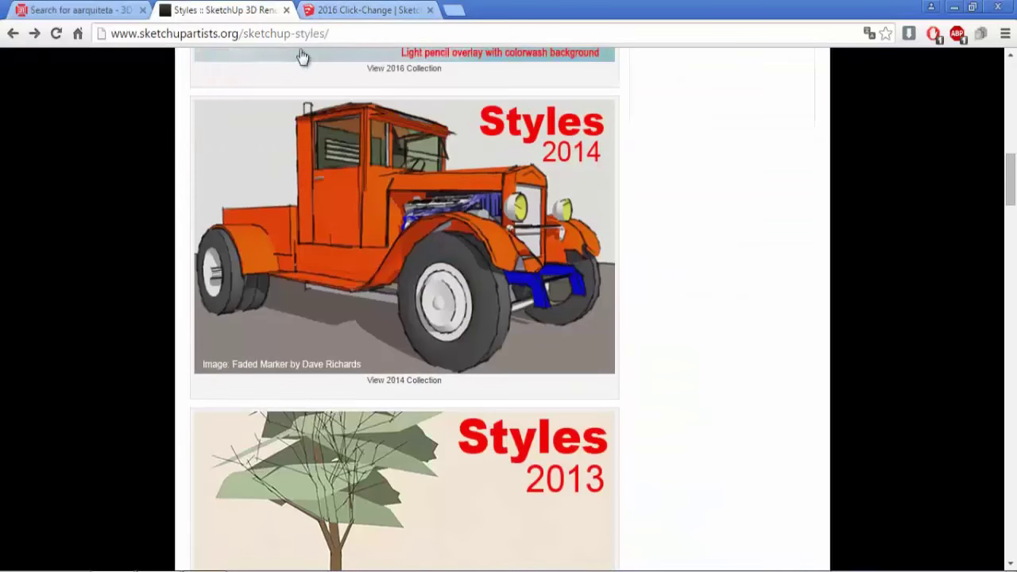
pyautogui.scroll(-6, 136, 290)
pyautogui.scroll(-3, 136, 290)
pyautogui.scroll(-2, 136, 291)
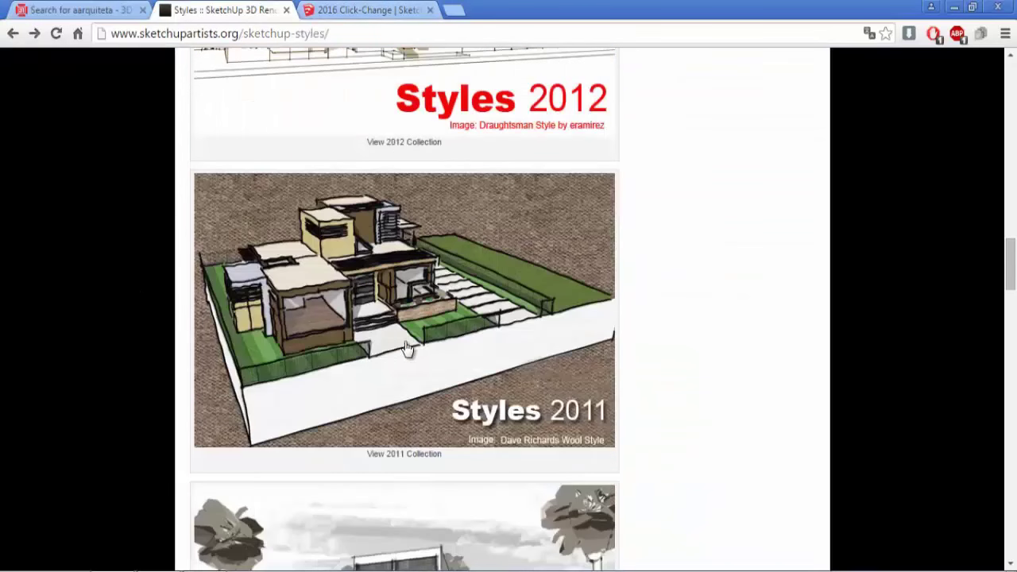
pyautogui.scroll(-2, 169, 310)
pyautogui.scroll(2, 416, 363)
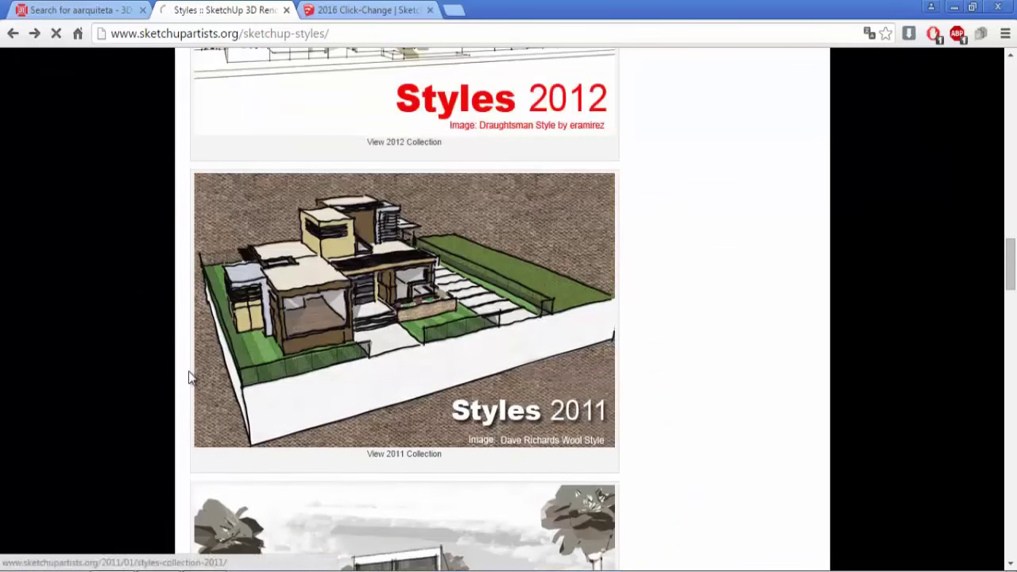
pyautogui.click(204, 396)
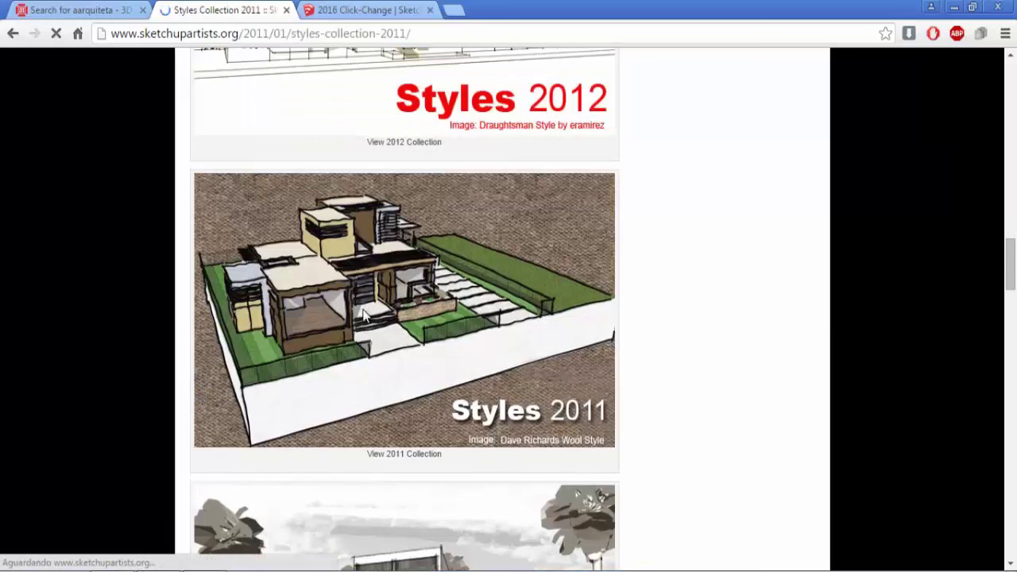
# Step: Scroll down to Black Fat Watercolor and download that style
pyautogui.scroll(-4, 183, 371)
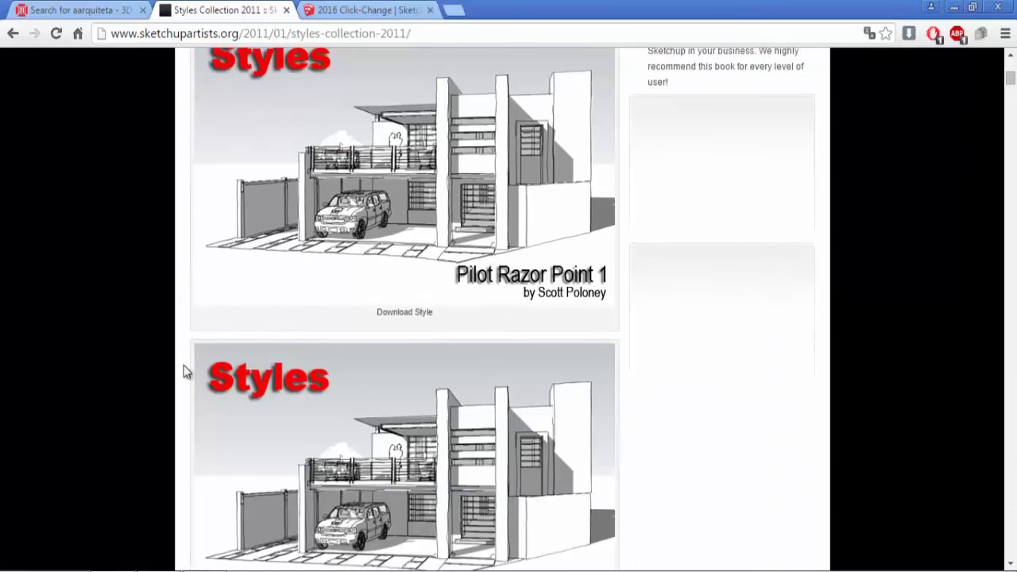
pyautogui.scroll(-3, 461, 173)
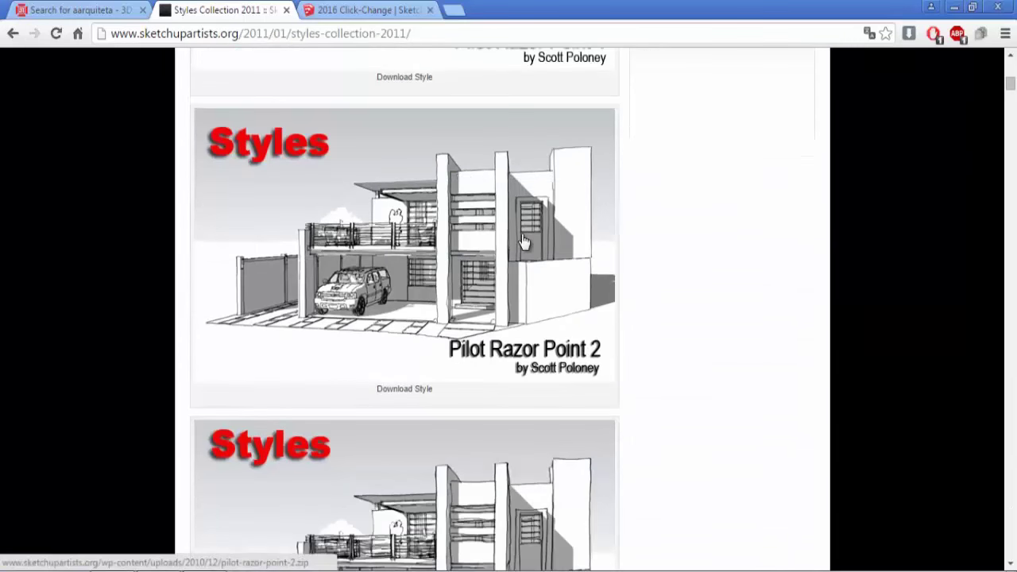
pyautogui.scroll(-2, 314, 240)
pyautogui.scroll(-3, 315, 240)
pyautogui.scroll(-2, 315, 240)
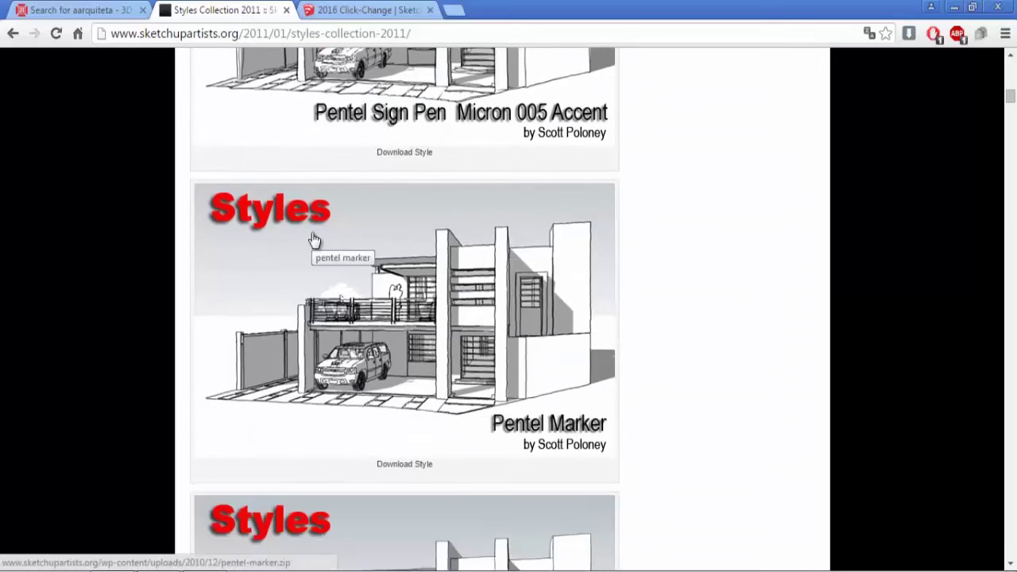
pyautogui.scroll(-4, 314, 240)
pyautogui.scroll(-2, 394, 287)
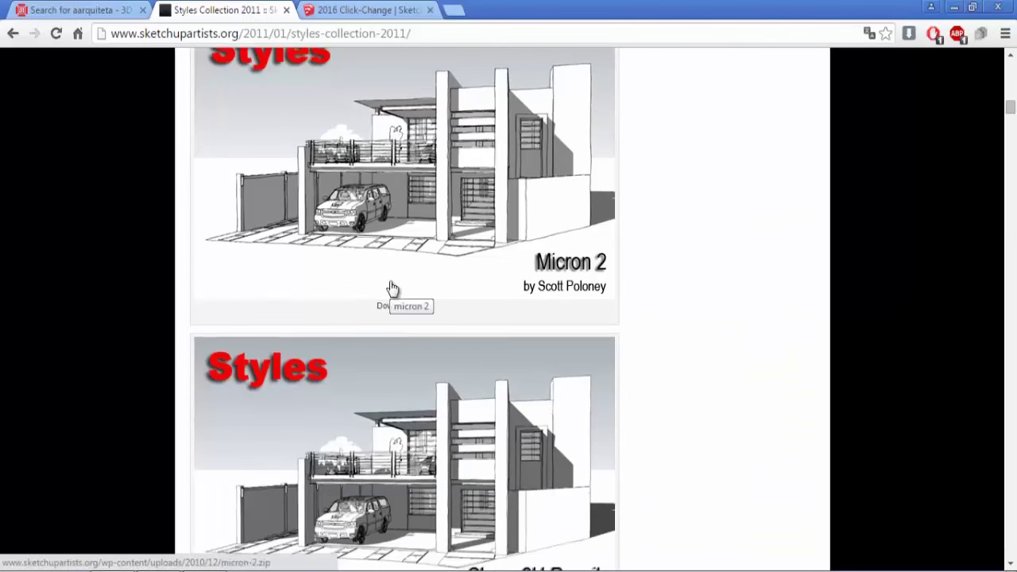
pyautogui.scroll(-3, 394, 287)
pyautogui.scroll(-2, 395, 287)
pyautogui.scroll(-4, 394, 287)
pyautogui.scroll(-2, 394, 287)
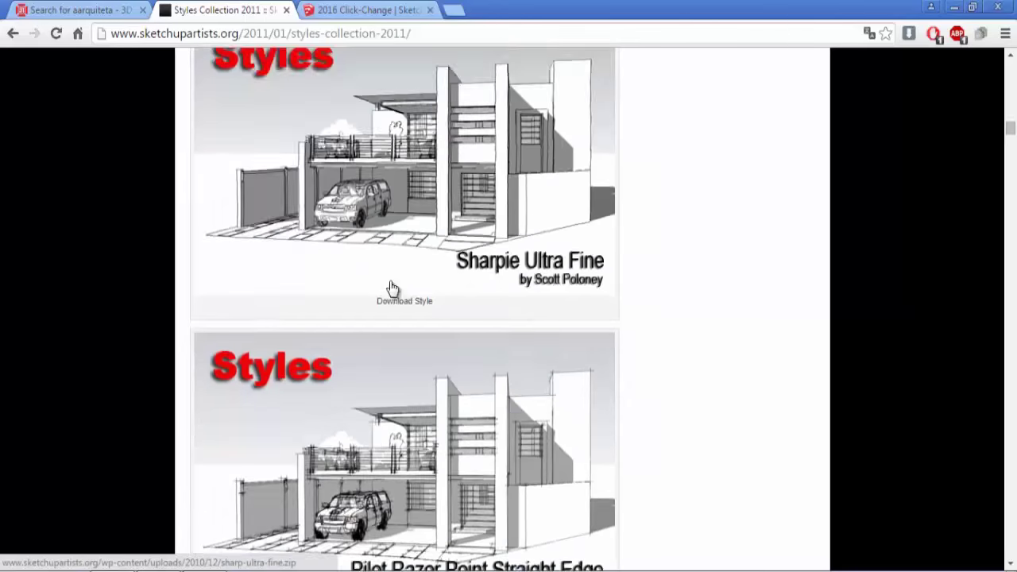
pyautogui.scroll(-2, 324, 318)
pyautogui.scroll(-2, 324, 318)
pyautogui.scroll(-5, 324, 317)
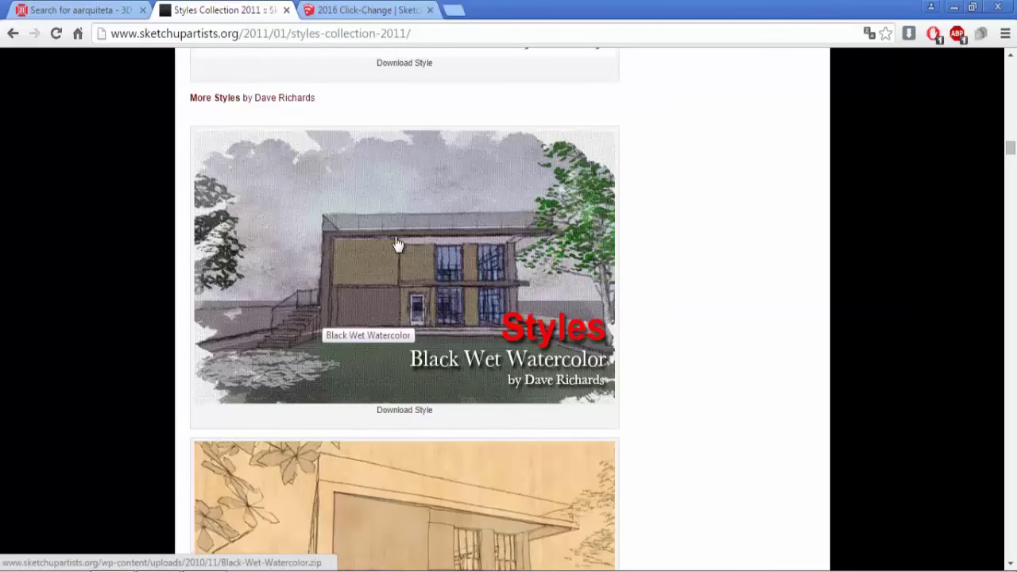
pyautogui.scroll(-7, 308, 324)
pyautogui.scroll(-5, 188, 340)
pyautogui.scroll(4, 414, 238)
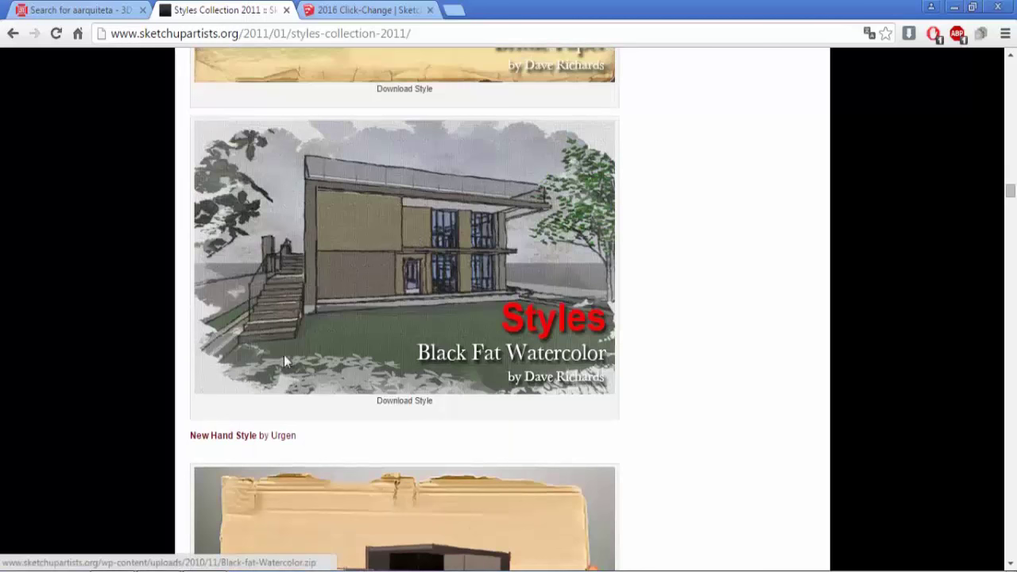
pyautogui.click(456, 292)
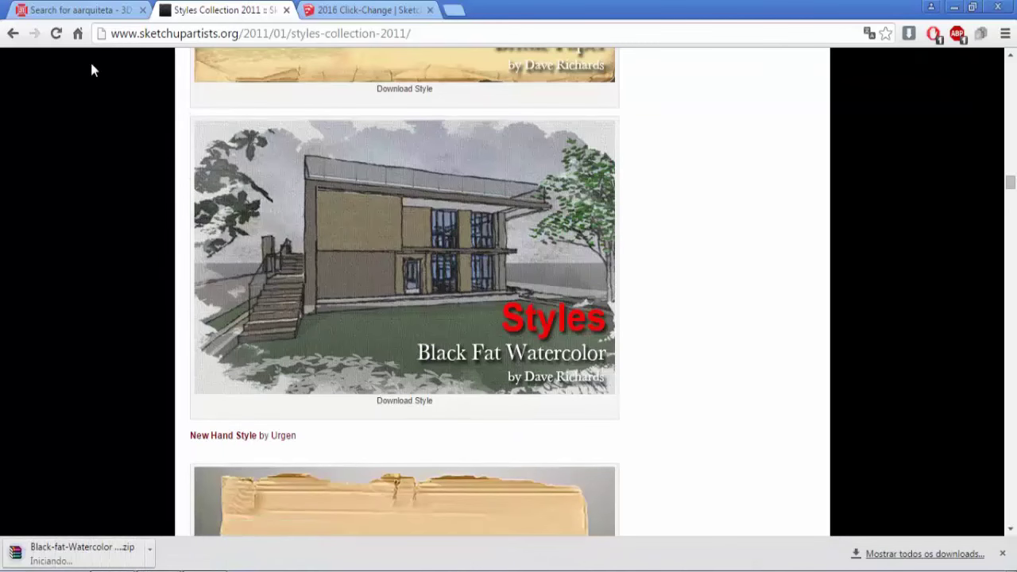
pyautogui.click(96, 11)
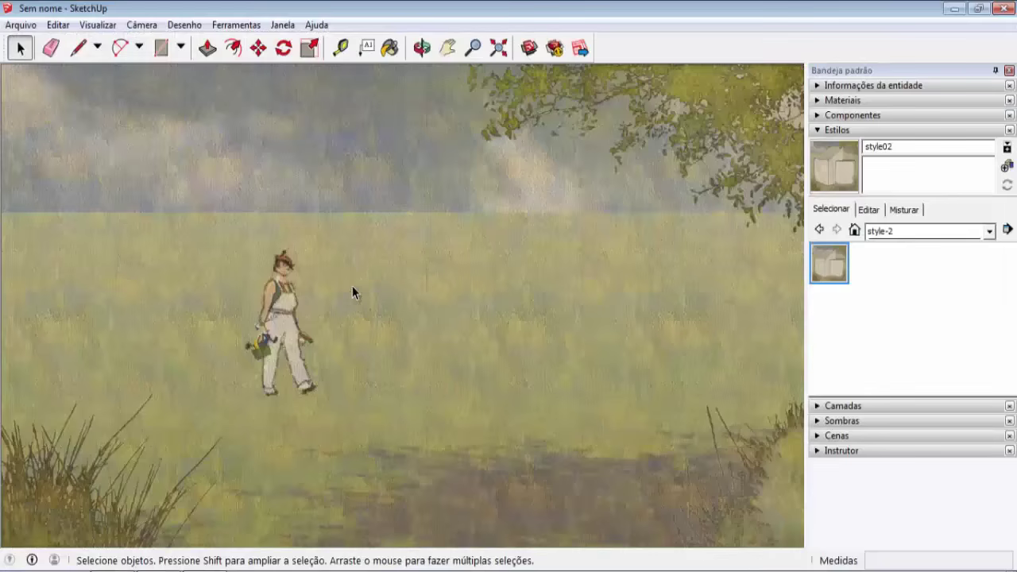
# Step: Apply Estilo simples from the Estilos padrão collection and orbit around the figure
pyautogui.click(946, 235)
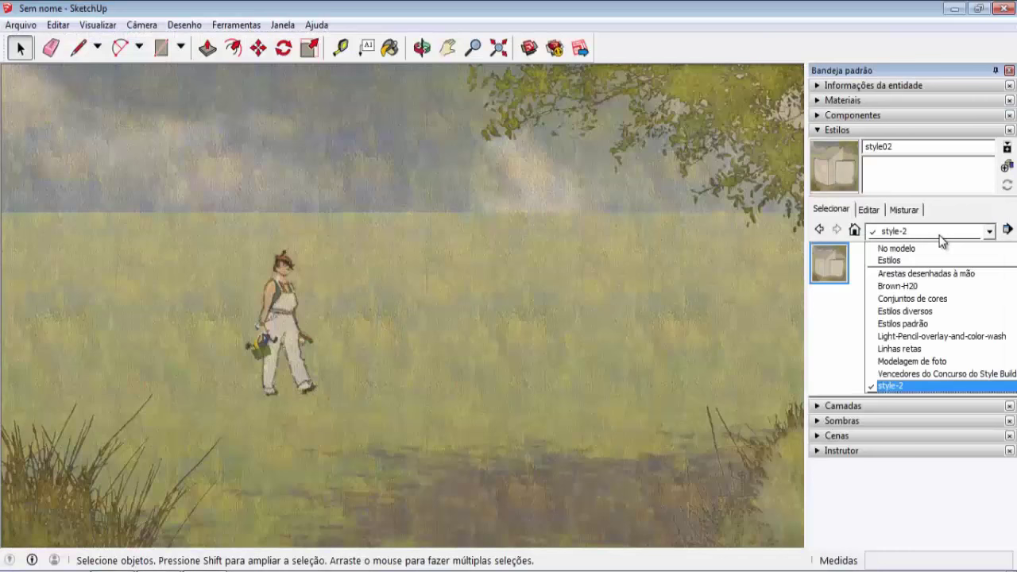
pyautogui.click(932, 324)
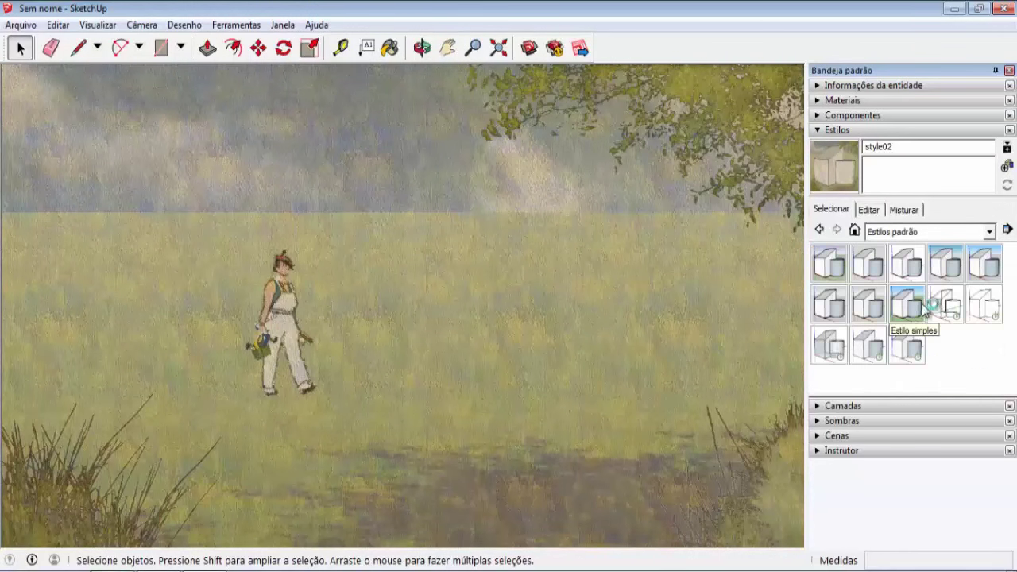
pyautogui.click(913, 306)
pyautogui.moveTo(446, 330)
pyautogui.mouseDown(button='middle')
pyautogui.moveTo(390, 322)
pyautogui.moveTo(347, 358)
pyautogui.moveTo(327, 396)
pyautogui.moveTo(421, 391)
pyautogui.mouseUp(button='middle')
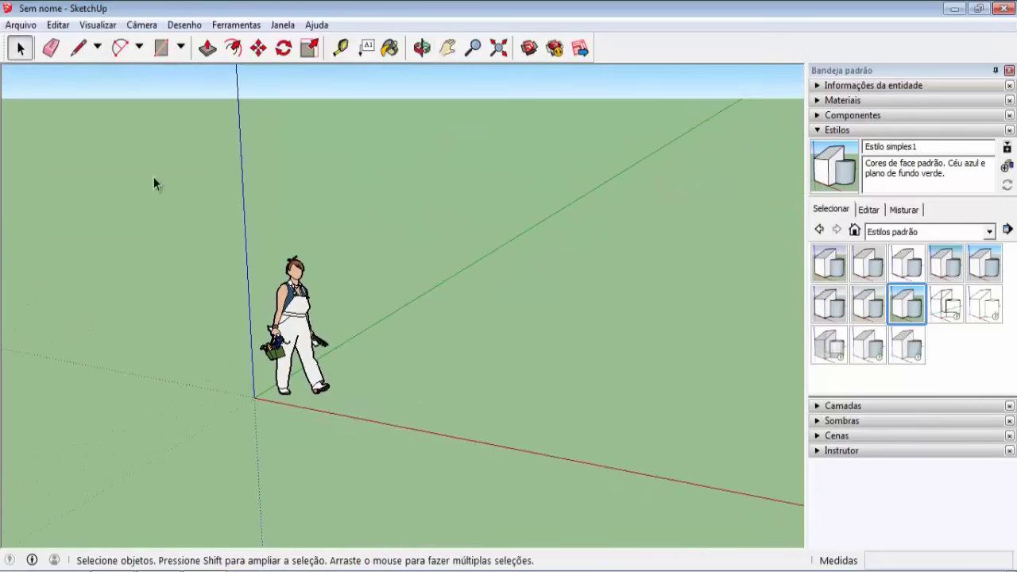
pyautogui.moveTo(362, 241)
pyautogui.mouseDown(button='middle')
pyautogui.moveTo(342, 228)
pyautogui.moveTo(343, 259)
pyautogui.moveTo(409, 257)
pyautogui.moveTo(450, 220)
pyautogui.moveTo(397, 231)
pyautogui.mouseUp(button='middle')
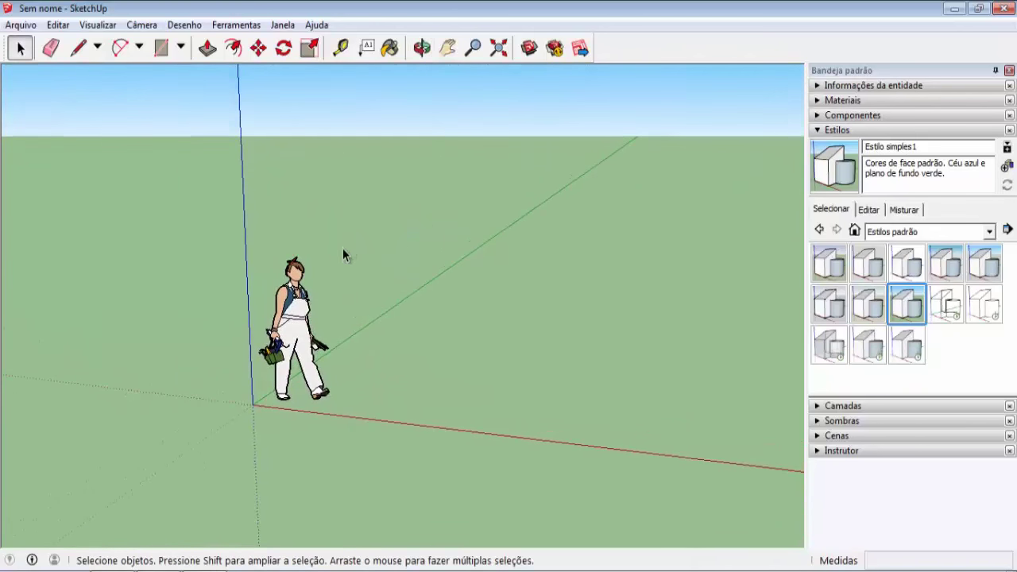
pyautogui.moveTo(343, 255); pyautogui.dragTo(348, 274, button='middle')
pyautogui.scroll(1, 306, 320)
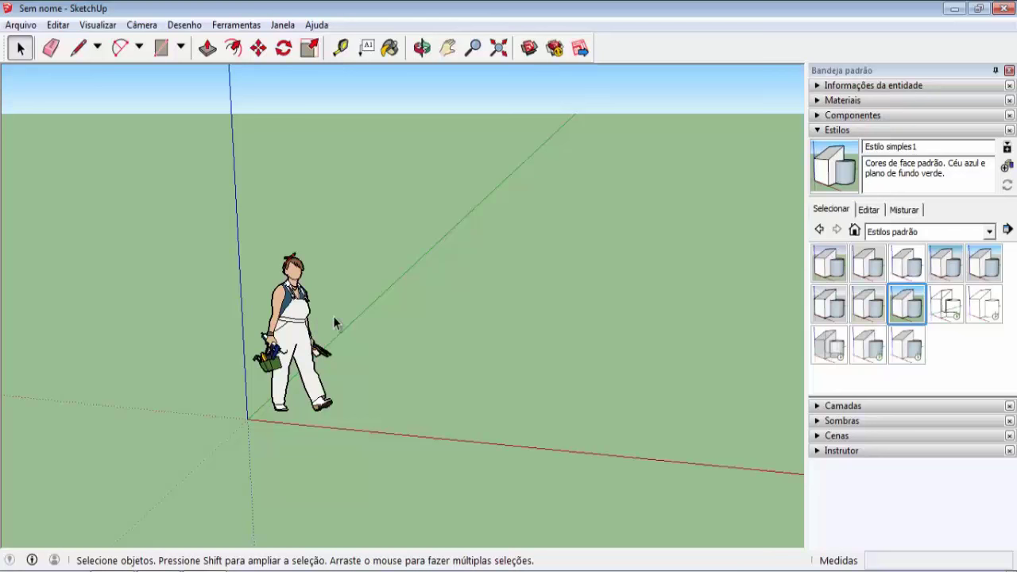
pyautogui.scroll(-1, 334, 322)
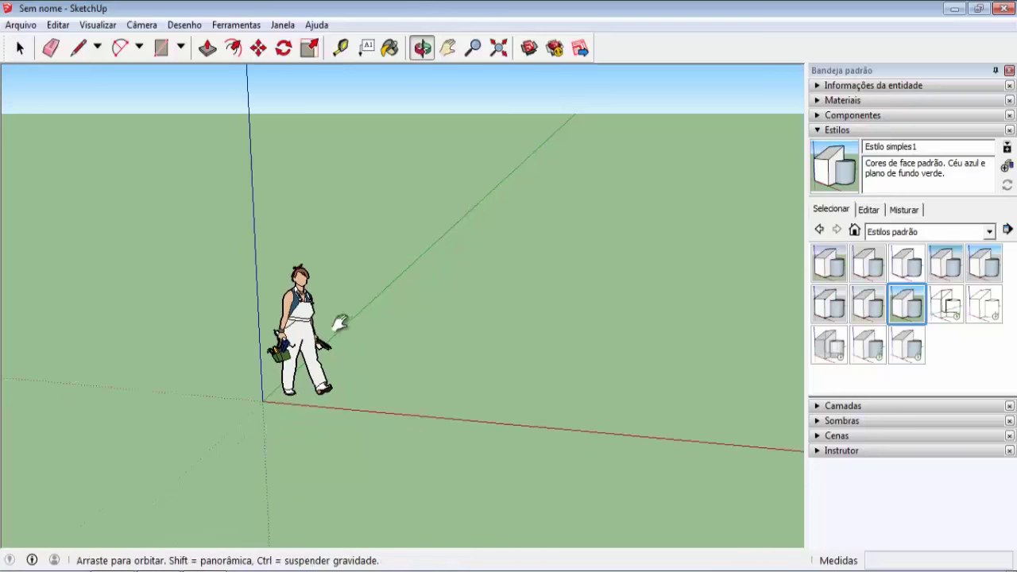
pyautogui.moveTo(344, 330); pyautogui.dragTo(280, 316, button='middle')
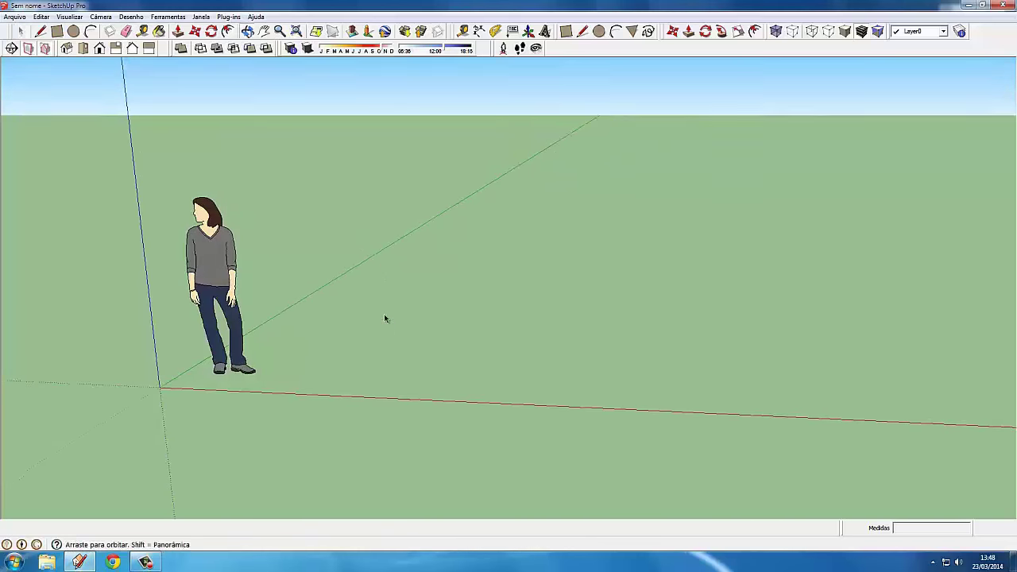
# Step: Draw a small rectangle on the ground beside the figure
pyautogui.scroll(-2, 384, 315)
pyautogui.scroll(2, 350, 329)
pyautogui.scroll(1, 314, 316)
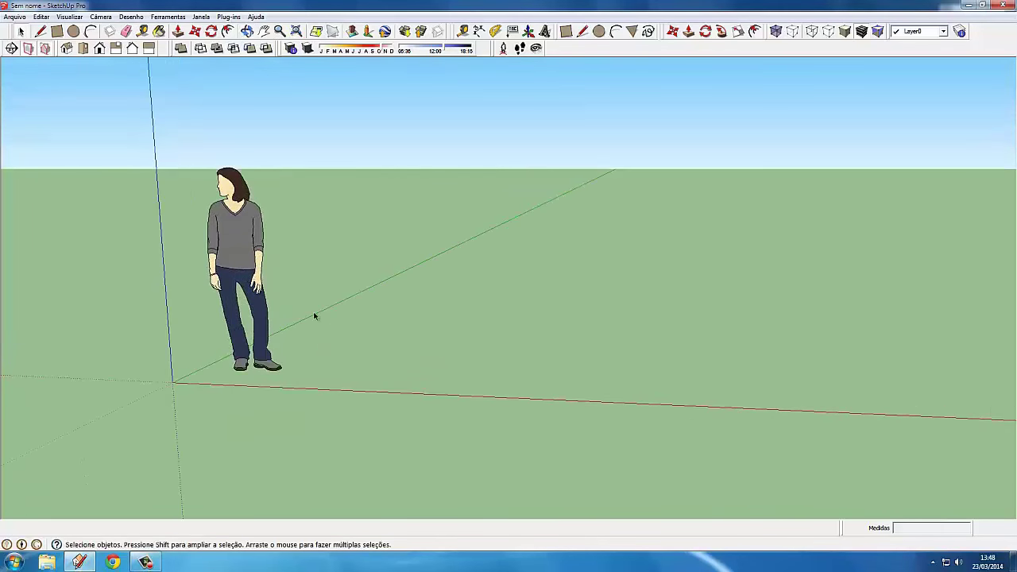
pyautogui.scroll(-2, 314, 316)
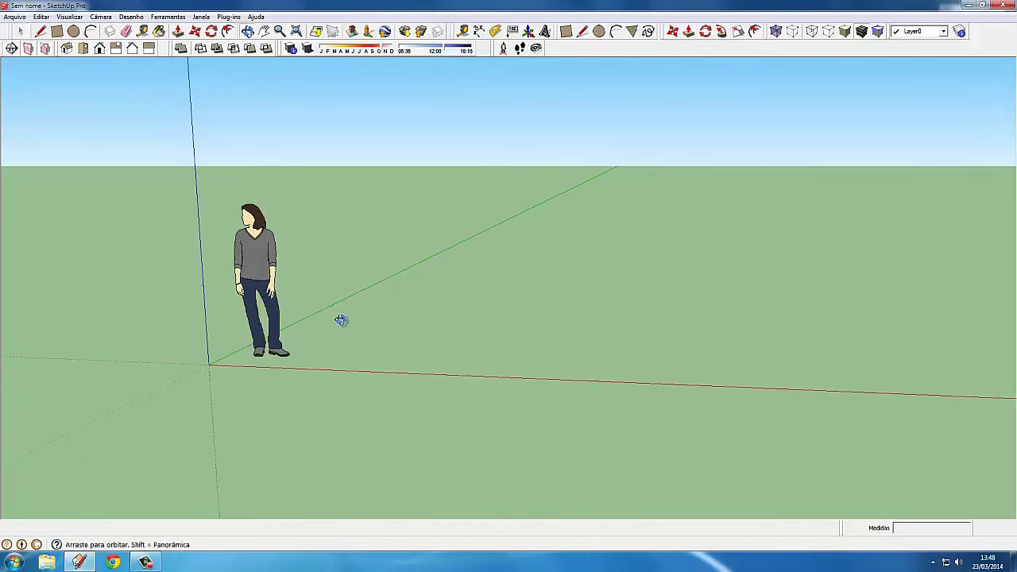
pyautogui.scroll(1, 340, 318)
pyautogui.scroll(-1, 336, 315)
pyautogui.scroll(1, 280, 340)
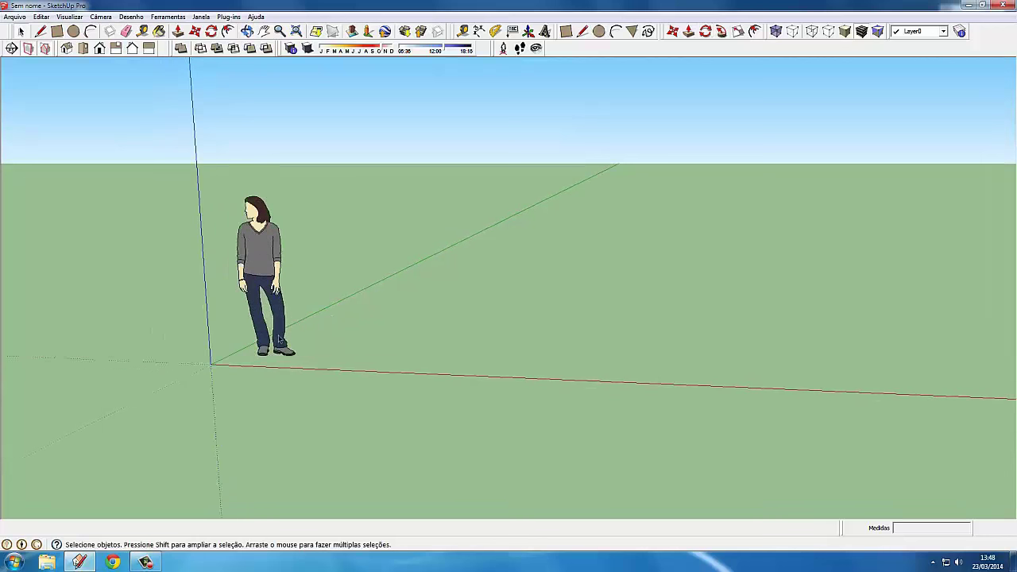
pyautogui.scroll(-1, 262, 341)
pyautogui.scroll(2, 374, 345)
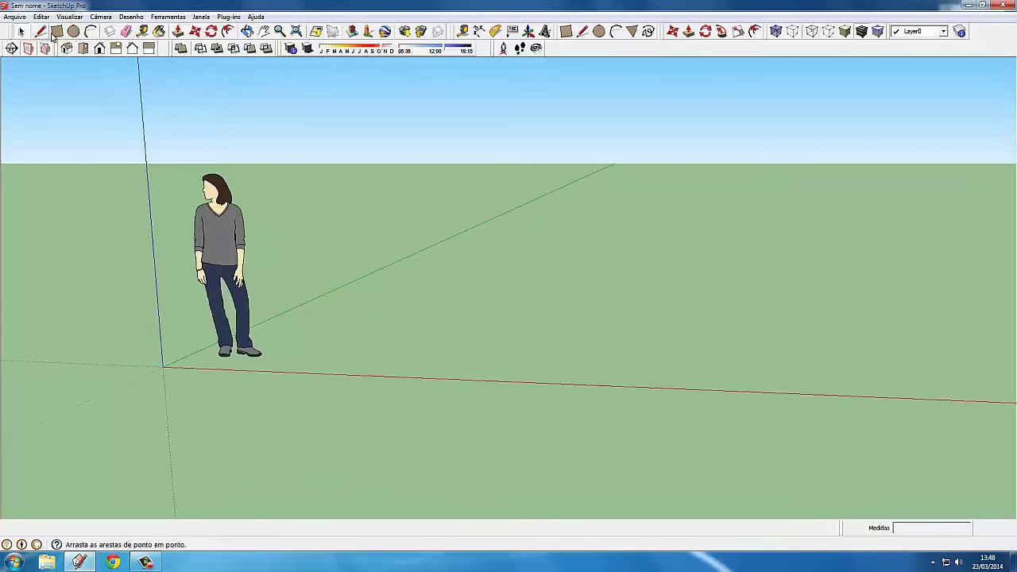
pyautogui.click(57, 31)
pyautogui.scroll(1, 473, 306)
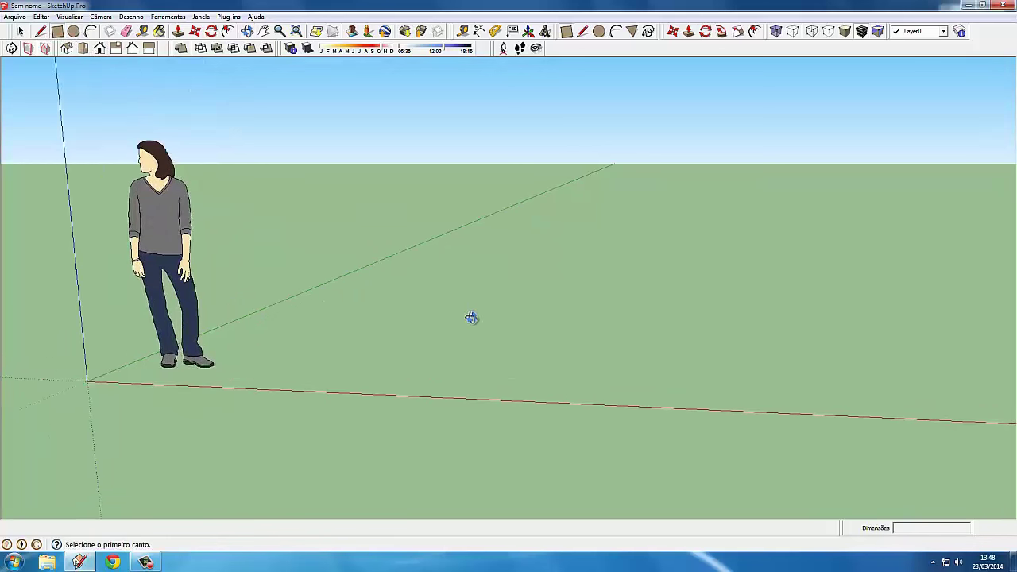
pyautogui.click(500, 362)
pyautogui.click(532, 376)
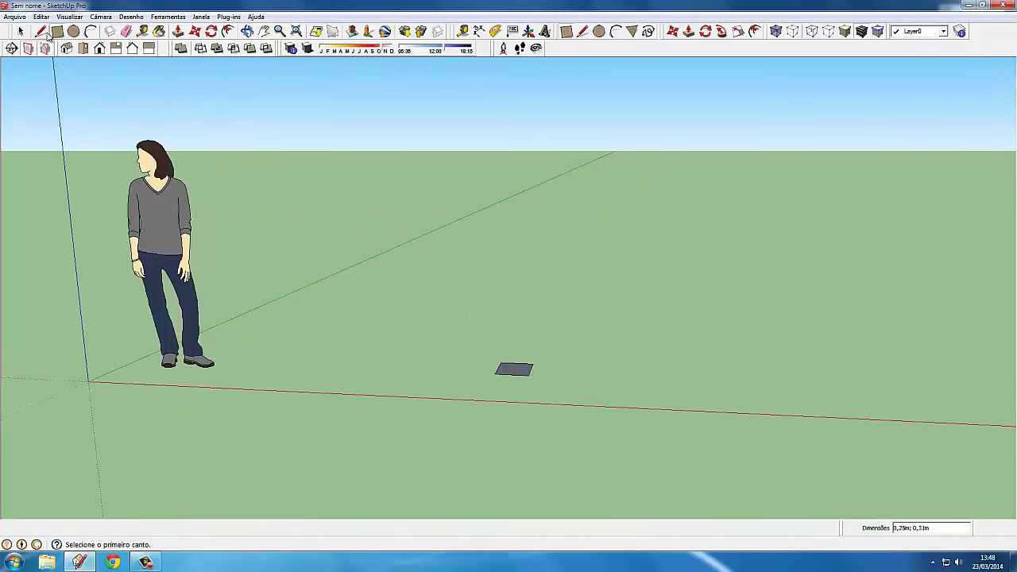
# Step: Draw a vertical line up from the rectangle's corner and select it
pyautogui.click(41, 32)
pyautogui.click(533, 365)
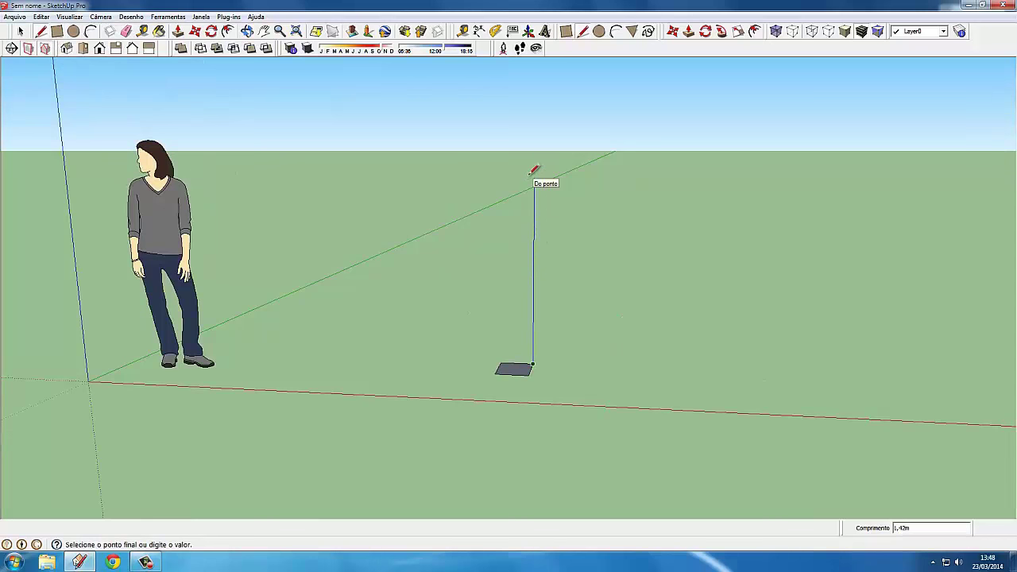
pyautogui.click(534, 174)
pyautogui.press('Escape')
pyautogui.click(22, 32)
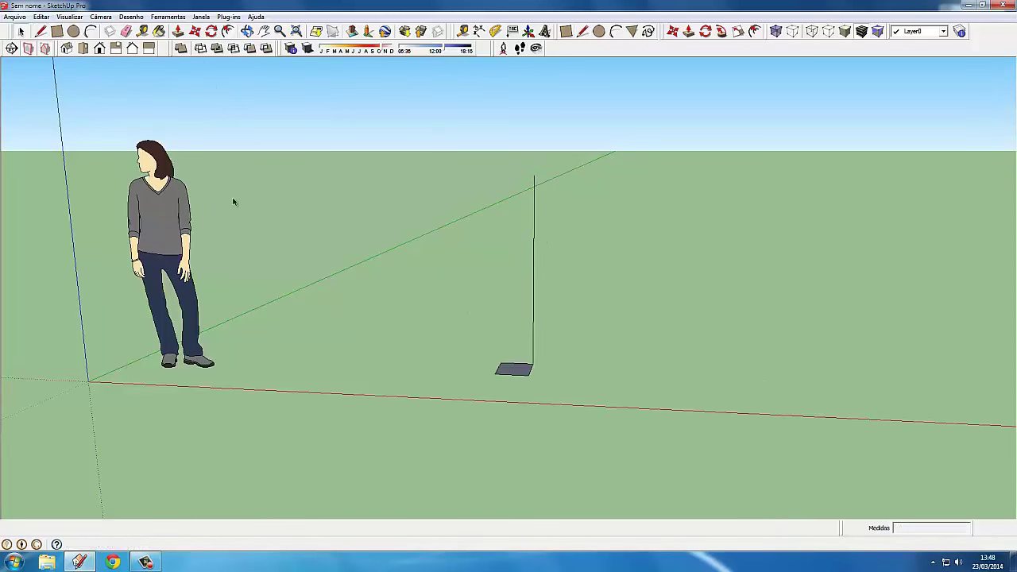
pyautogui.moveTo(234, 199); pyautogui.dragTo(513, 256, button='middle')
pyautogui.click(532, 236)
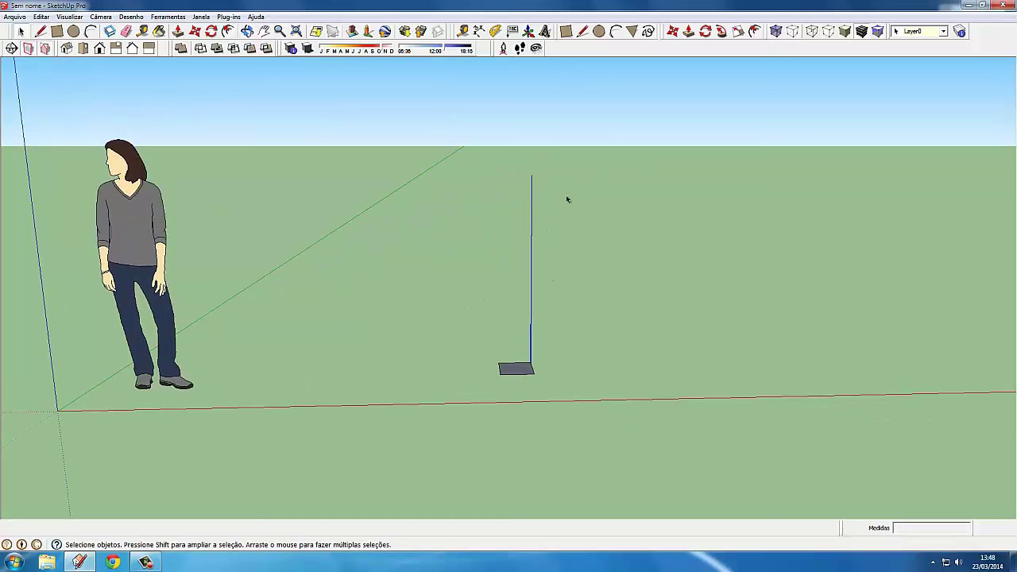
# Step: Push/Pull the small square into a tall box, then undo it
pyautogui.click(721, 34)
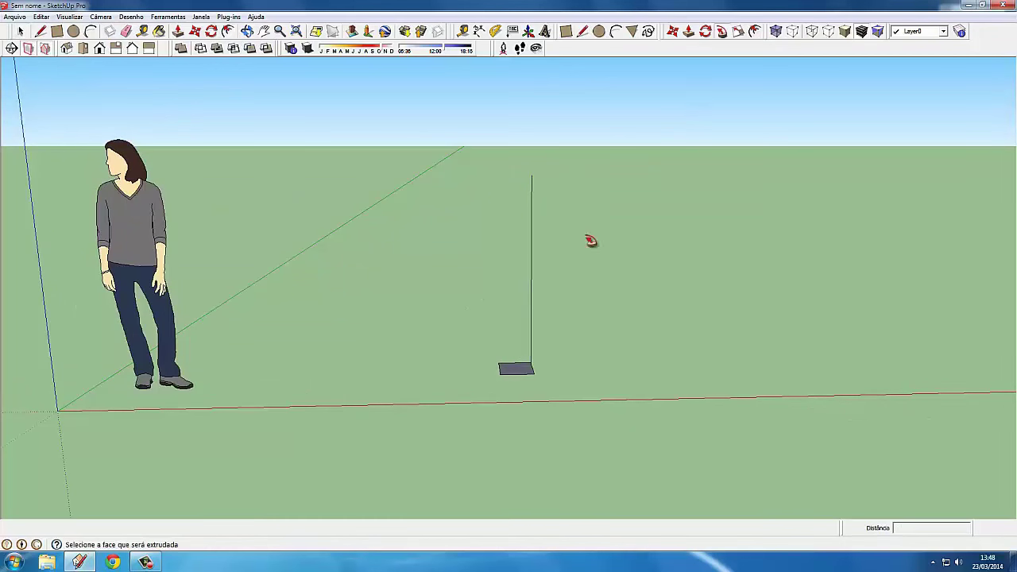
pyautogui.doubleClick(531, 372)
pyautogui.moveTo(456, 281)
pyautogui.mouseDown(button='middle')
pyautogui.moveTo(536, 143)
pyautogui.moveTo(476, 341)
pyautogui.moveTo(533, 218)
pyautogui.mouseUp(button='middle')
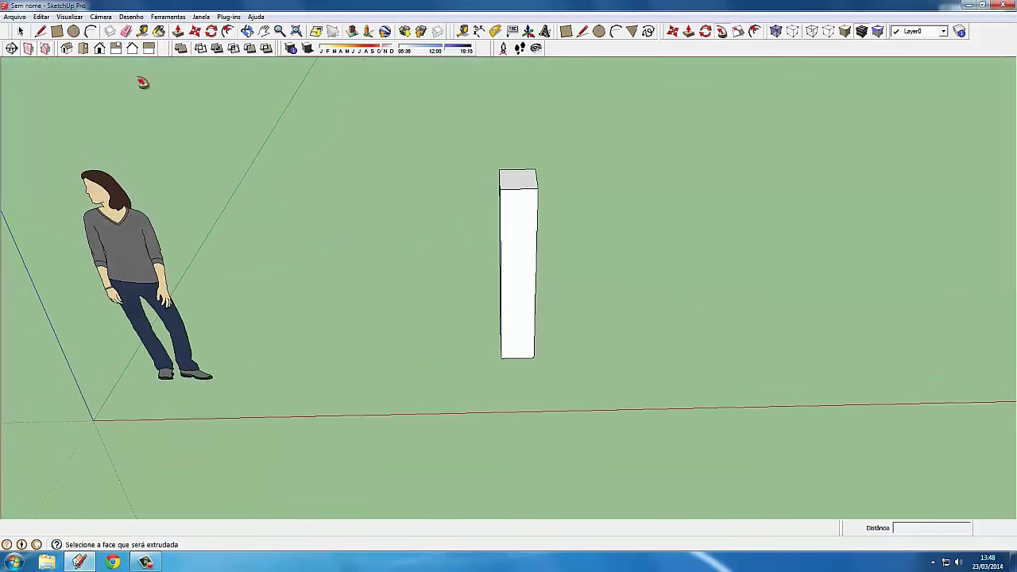
pyautogui.click(21, 32)
pyautogui.moveTo(601, 236)
pyautogui.mouseDown(button='middle')
pyautogui.moveTo(549, 249)
pyautogui.moveTo(538, 233)
pyautogui.moveTo(532, 334)
pyautogui.mouseUp(button='middle')
pyautogui.hotkey('ctrl', 'z')
pyautogui.hotkey('ctrl', 'z')
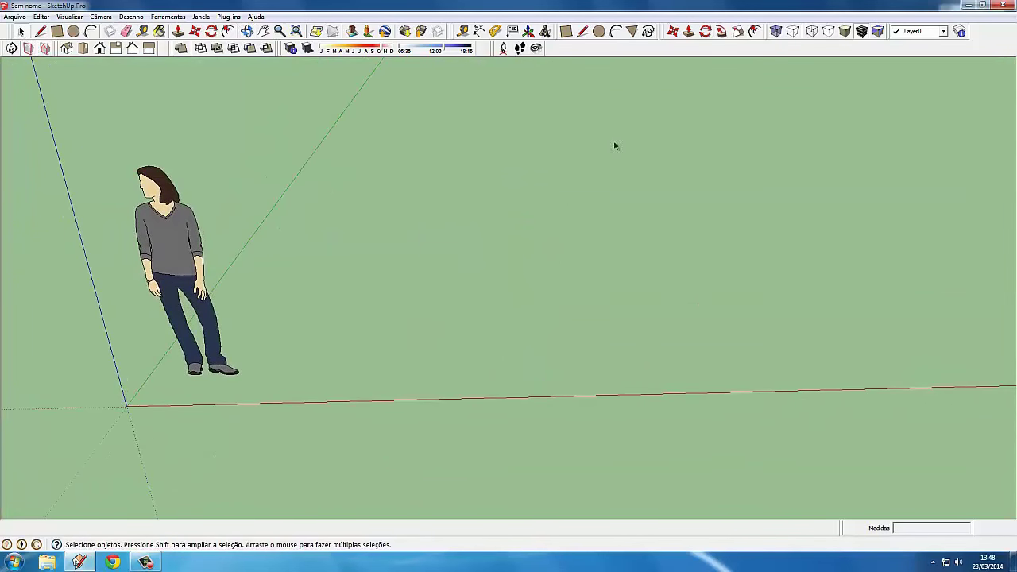
# Step: Draw a flat circle on the ground and an upright circle above it
pyautogui.moveTo(710, 45)
pyautogui.mouseDown(button='middle')
pyautogui.moveTo(676, 143)
pyautogui.moveTo(693, 57)
pyautogui.mouseUp(button='middle')
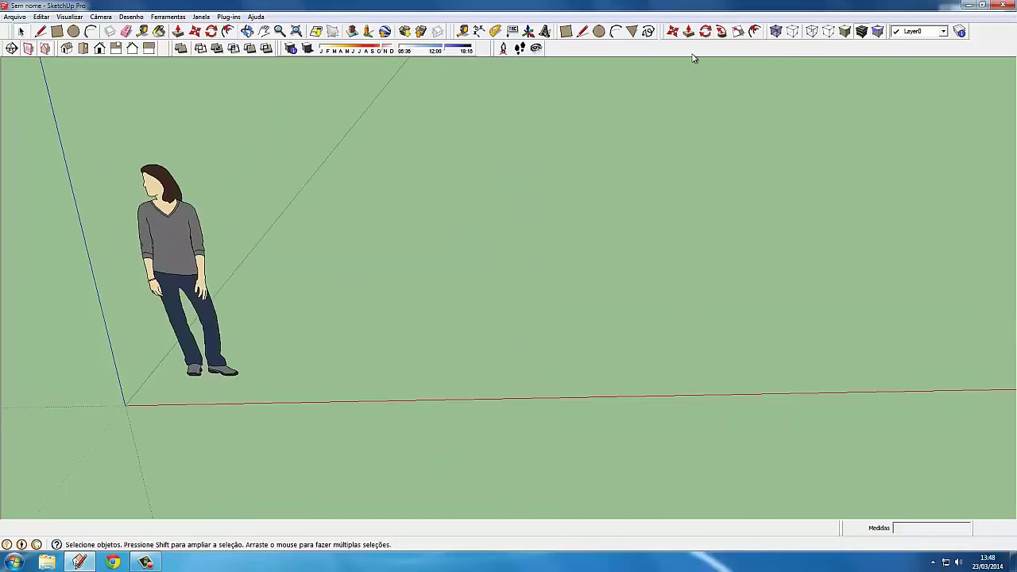
pyautogui.moveTo(476, 127)
pyautogui.mouseDown(button='middle')
pyautogui.moveTo(307, 186)
pyautogui.moveTo(159, 120)
pyautogui.mouseUp(button='middle')
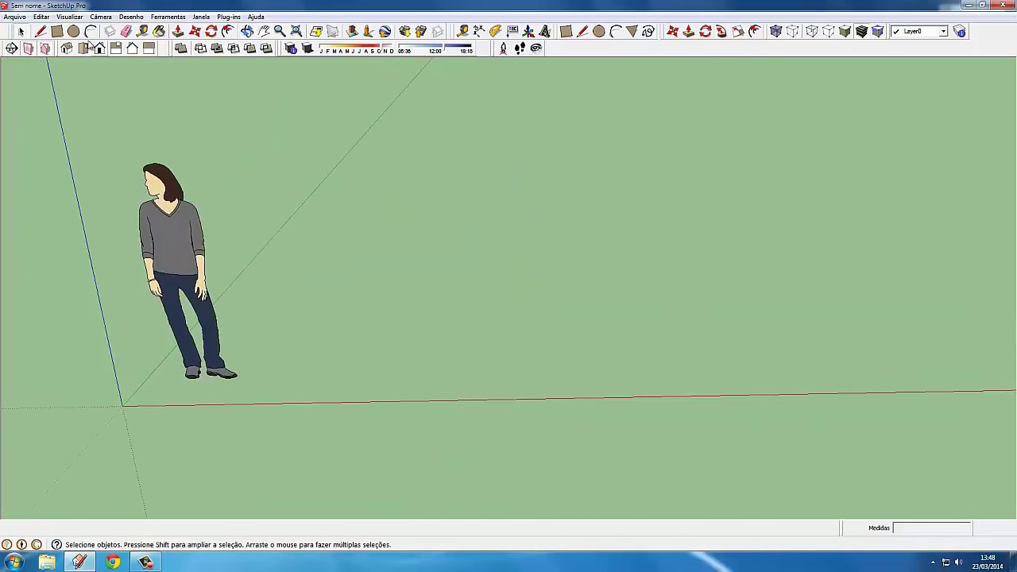
pyautogui.click(74, 31)
pyautogui.scroll(2, 491, 401)
pyautogui.moveTo(513, 373)
pyautogui.mouseDown(button='middle')
pyautogui.moveTo(500, 322)
pyautogui.moveTo(504, 359)
pyautogui.moveTo(513, 336)
pyautogui.moveTo(501, 242)
pyautogui.moveTo(263, 116)
pyautogui.mouseUp(button='middle')
pyautogui.click(501, 361)
pyautogui.click(468, 355)
pyautogui.click(501, 249)
pyautogui.click(490, 258)
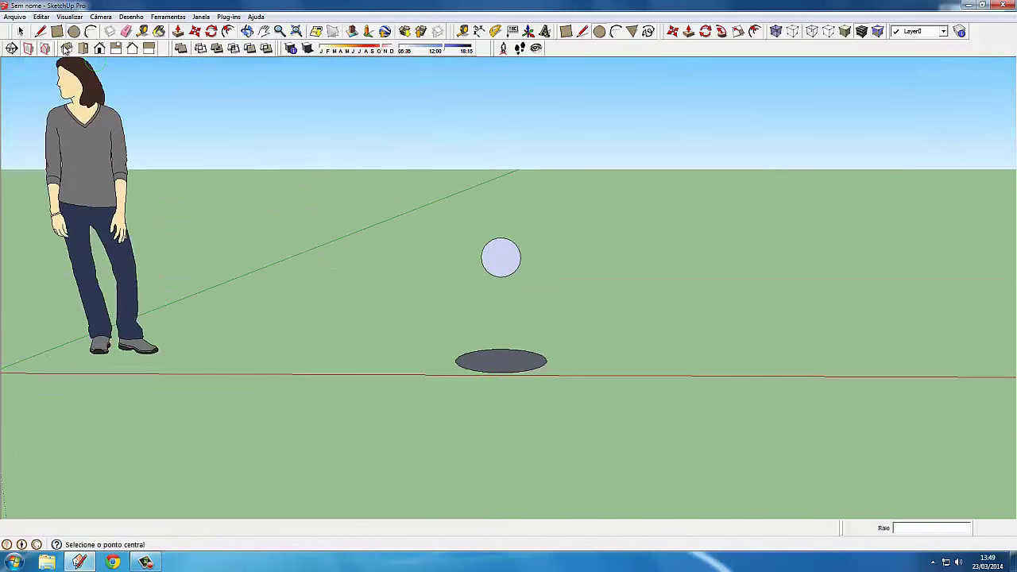
# Step: Select the ground circle, then Push/Pull the upright circle out into a solid
pyautogui.click(21, 31)
pyautogui.scroll(2, 500, 380)
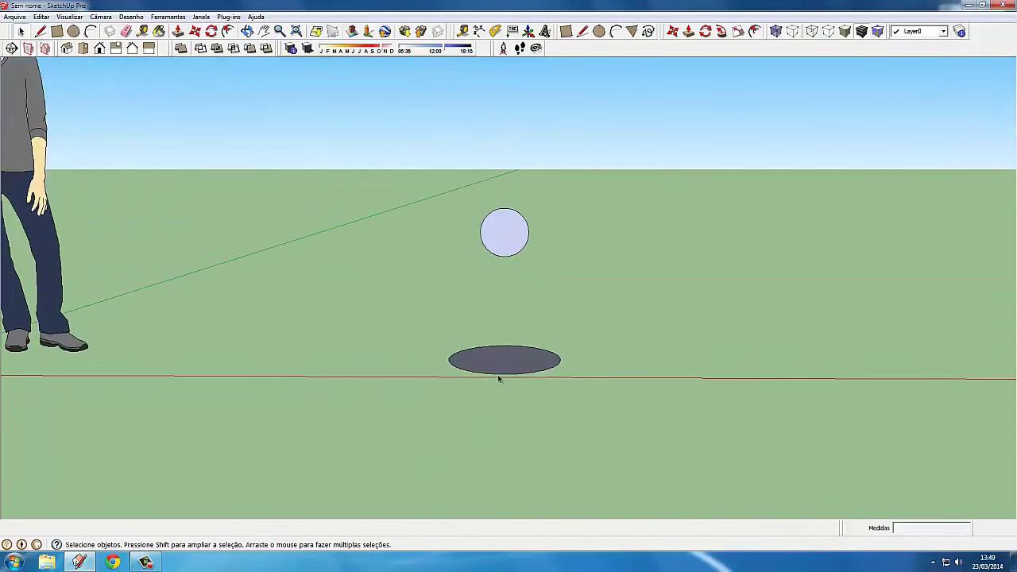
pyautogui.click(497, 370)
pyautogui.moveTo(497, 370)
pyautogui.mouseDown(button='middle')
pyautogui.moveTo(461, 358)
pyautogui.moveTo(457, 370)
pyautogui.moveTo(478, 362)
pyautogui.mouseUp(button='middle')
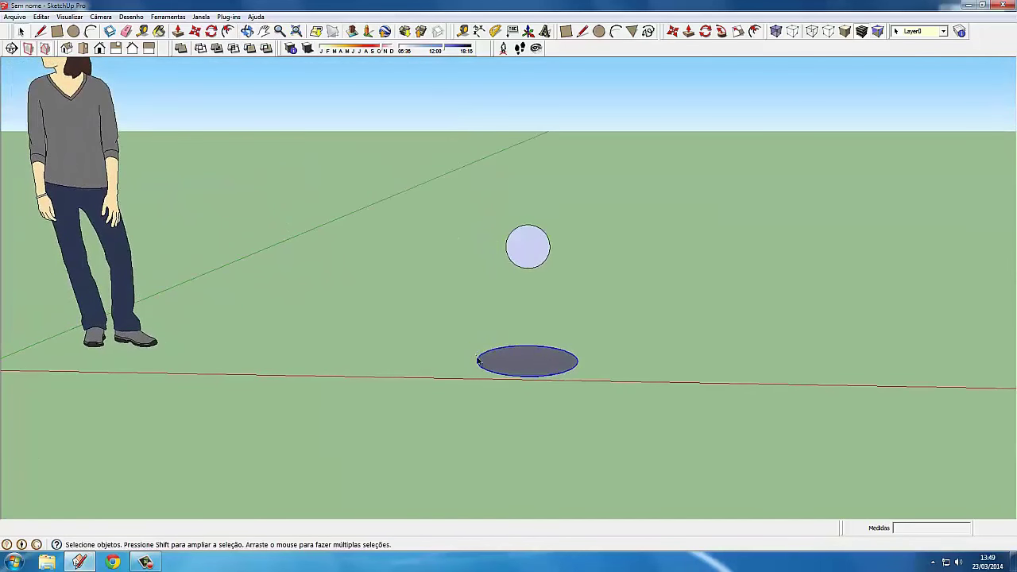
pyautogui.moveTo(475, 294); pyautogui.dragTo(672, 108, button='middle')
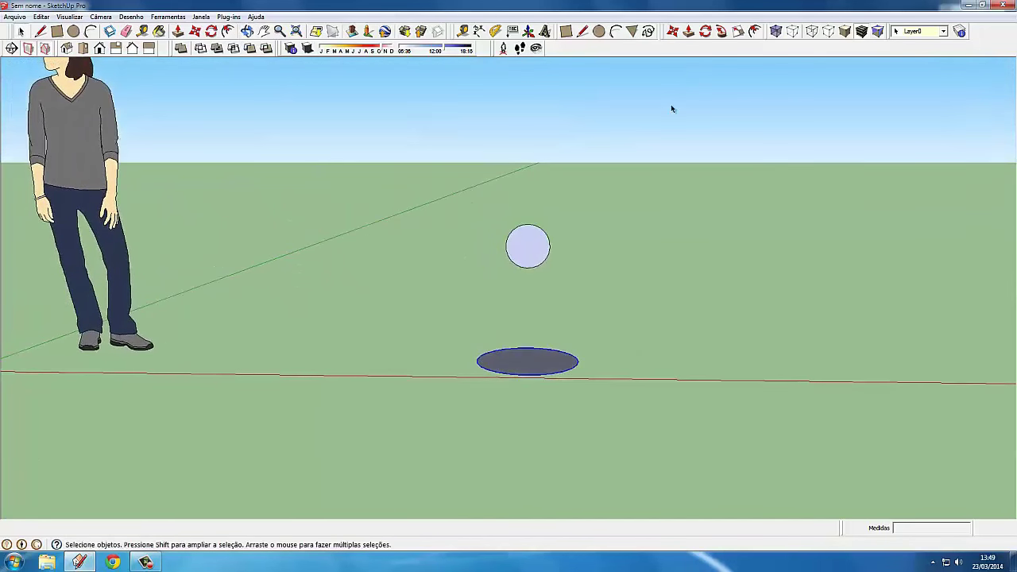
pyautogui.click(722, 32)
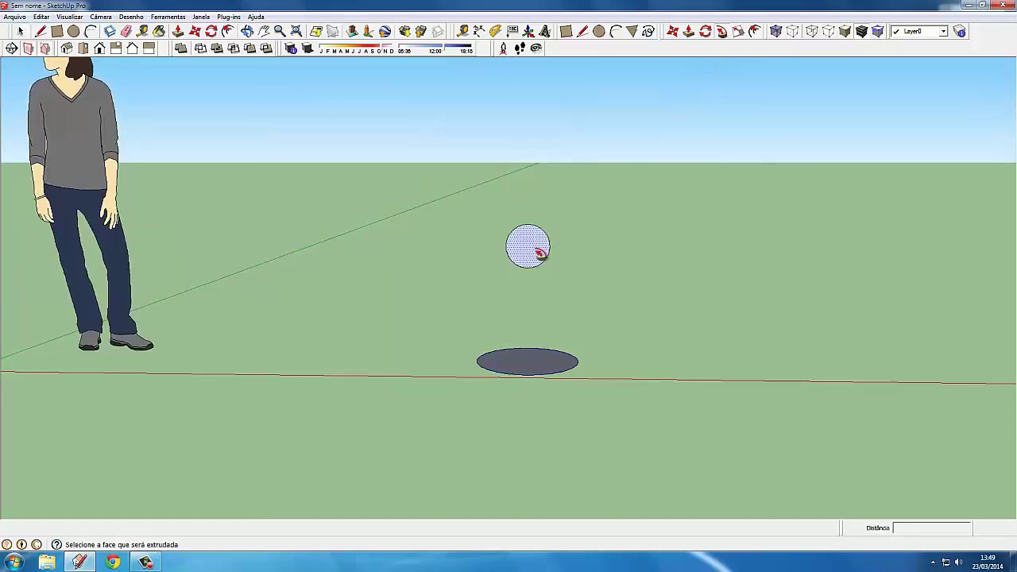
pyautogui.moveTo(495, 274); pyautogui.dragTo(488, 352, button='middle')
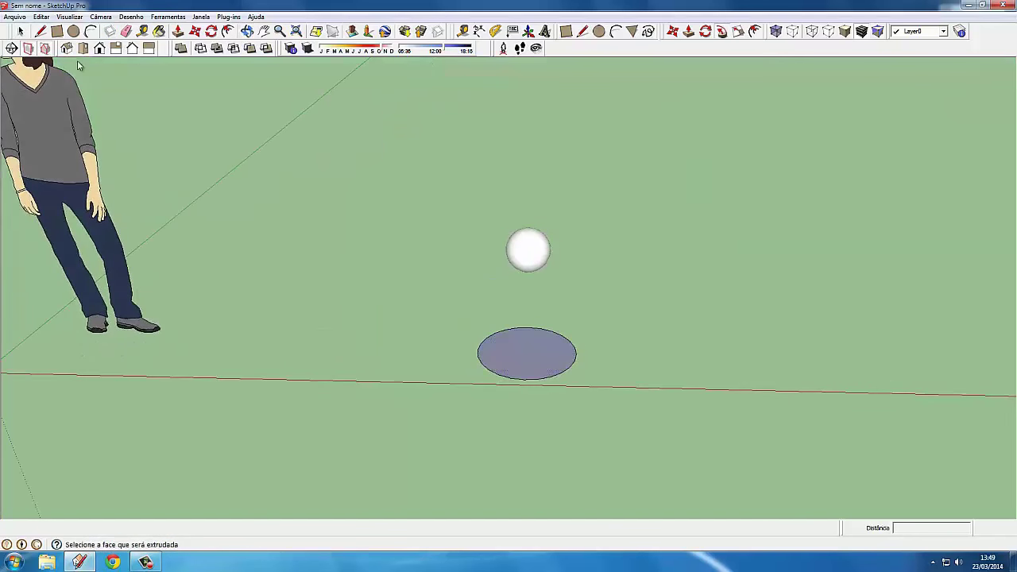
# Step: Select the extruded solid and the ground circle while orbiting to inspect them
pyautogui.click(19, 32)
pyautogui.moveTo(577, 243); pyautogui.dragTo(507, 249, button='middle')
pyautogui.click(507, 248)
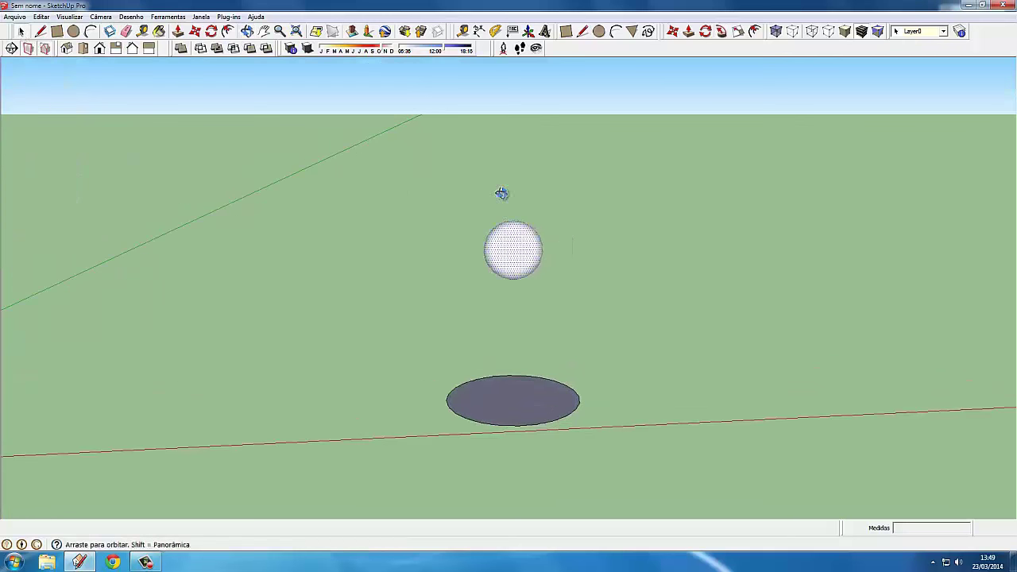
pyautogui.moveTo(497, 198)
pyautogui.mouseDown(button='middle')
pyautogui.moveTo(490, 323)
pyautogui.moveTo(527, 341)
pyautogui.mouseUp(button='middle')
pyautogui.click(538, 386)
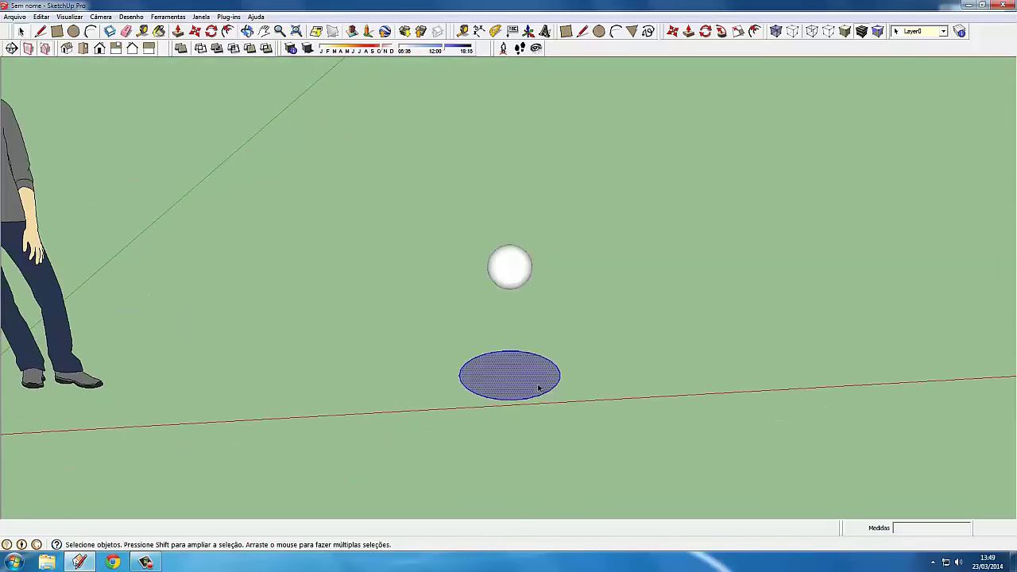
pyautogui.moveTo(538, 387); pyautogui.dragTo(578, 423, button='middle')
pyautogui.moveTo(453, 222); pyautogui.dragTo(238, 159, button='middle')
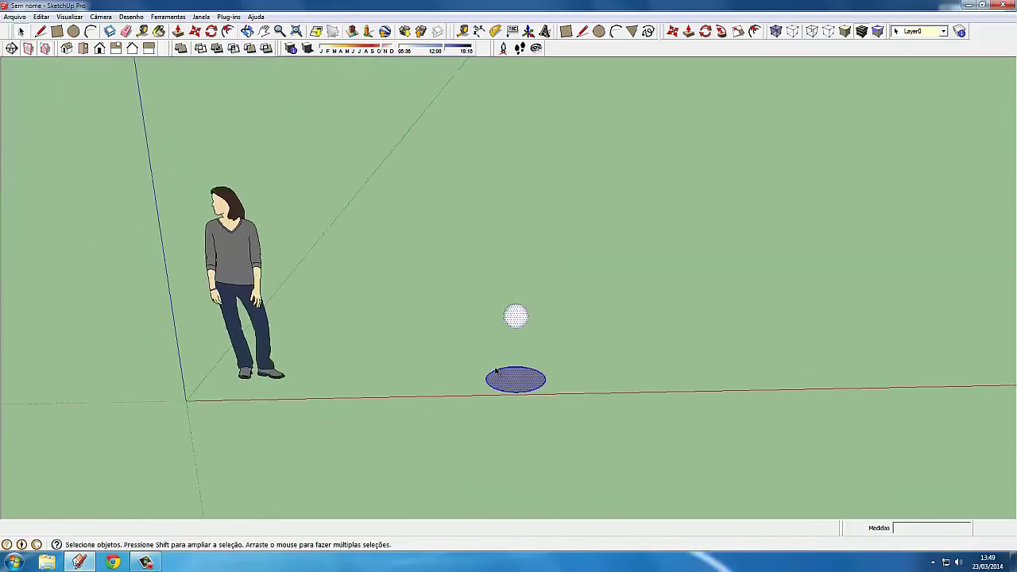
pyautogui.scroll(-2, 132, 86)
pyautogui.click(57, 31)
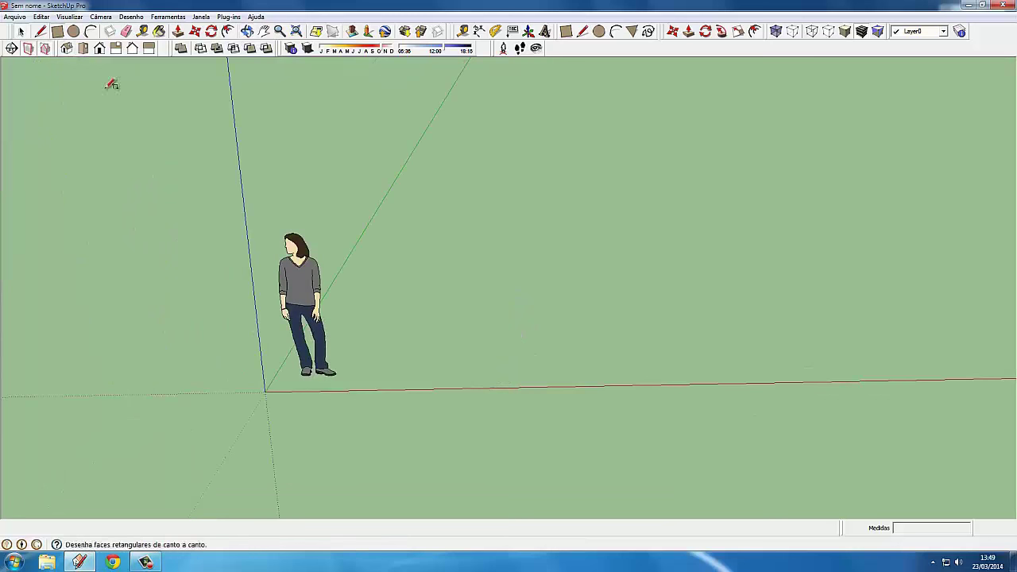
# Step: Draw a 4 by 5 m rectangle starting on the red axis
pyautogui.moveTo(564, 449)
pyautogui.keyDown('shift'); pyautogui.mouseDown(button='middle')
pyautogui.moveTo(421, 395)
pyautogui.moveTo(457, 424)
pyautogui.mouseUp(button='middle'); pyautogui.keyUp('shift')
pyautogui.click(457, 424)
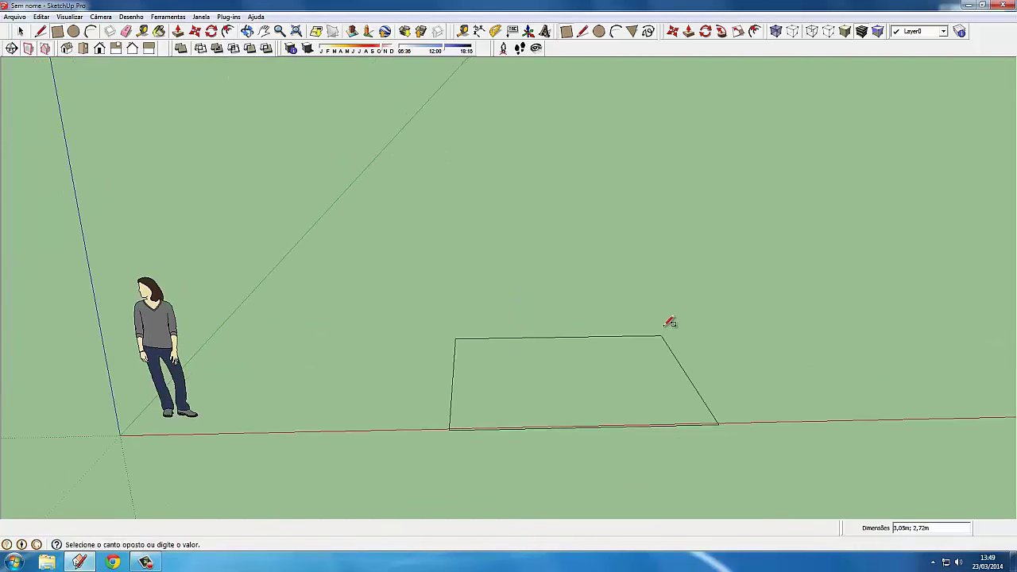
pyautogui.keyDown('shift'); pyautogui.moveTo(670, 325); pyautogui.dragTo(557, 341, button='middle'); pyautogui.keyUp('shift')
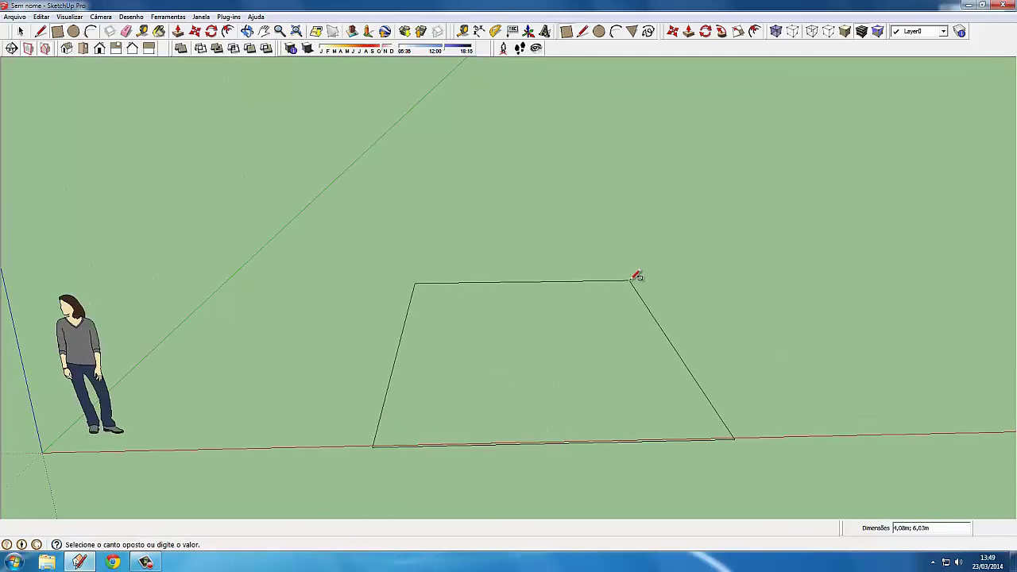
pyautogui.write(';5')
pyautogui.press('Return')
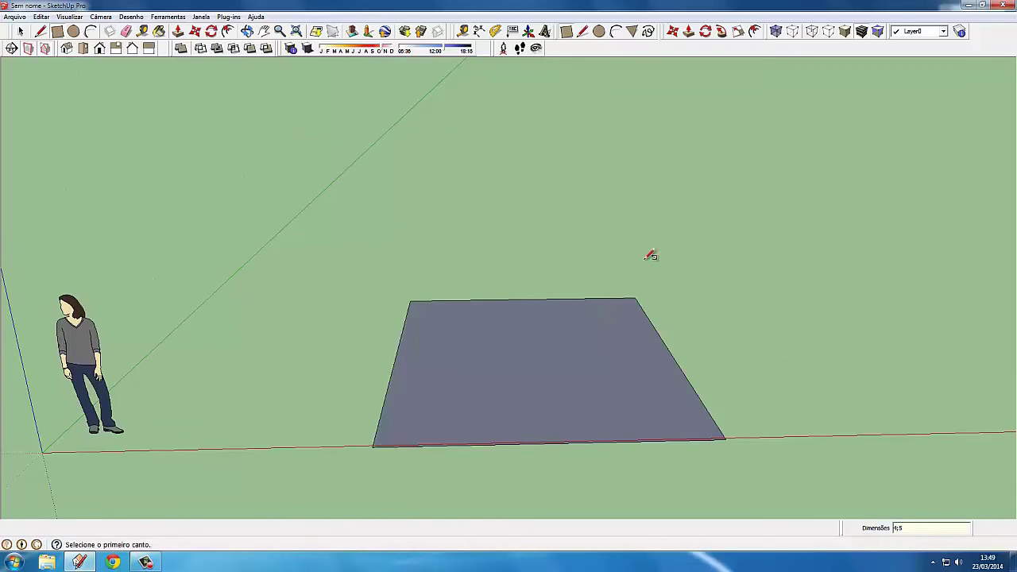
pyautogui.keyDown('shift'); pyautogui.moveTo(533, 245); pyautogui.dragTo(563, 157, button='middle'); pyautogui.keyUp('shift')
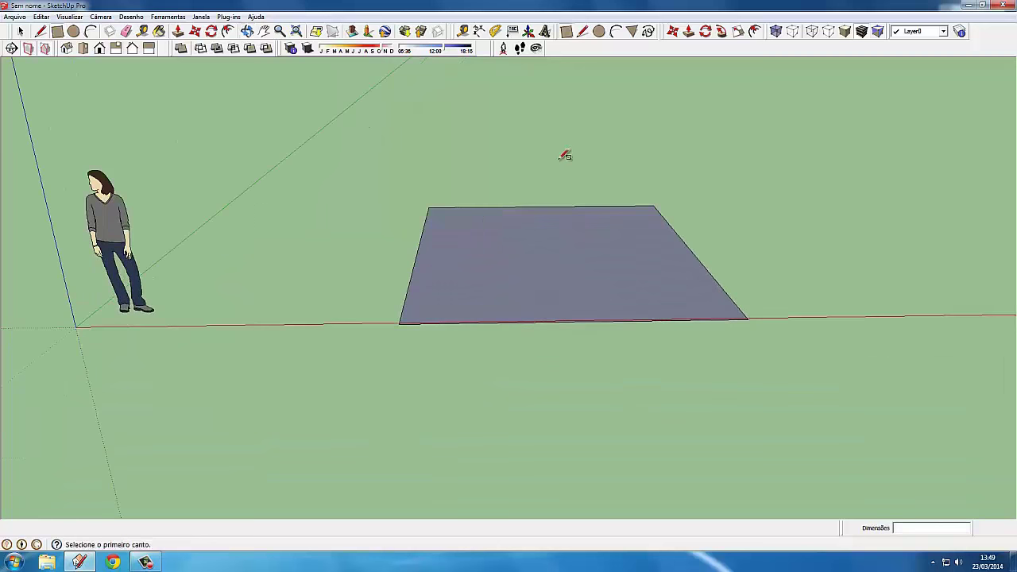
# Step: Offset the rectangle outward by 0,15 m for the wall thickness
pyautogui.click(755, 31)
pyautogui.click(438, 256)
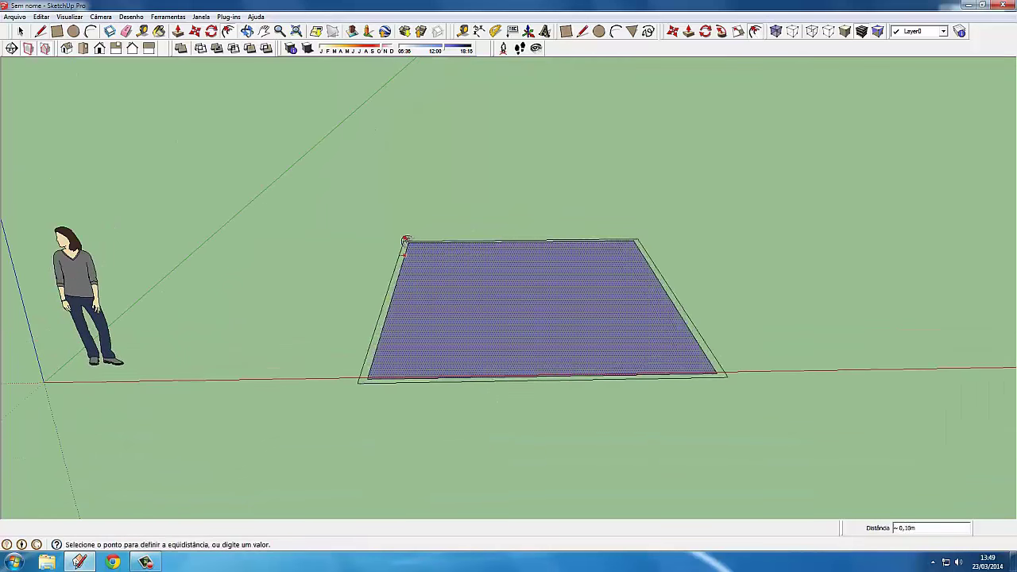
pyautogui.press('Return')
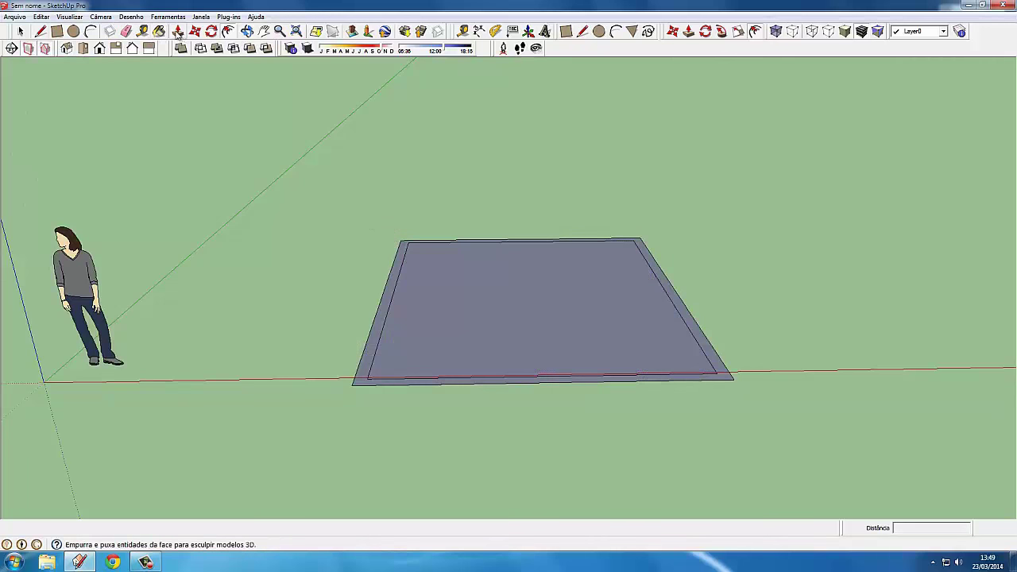
# Step: Push/Pull the border up 2,60 m to form the walls
pyautogui.click(178, 32)
pyautogui.click(382, 334)
pyautogui.write('2,6')
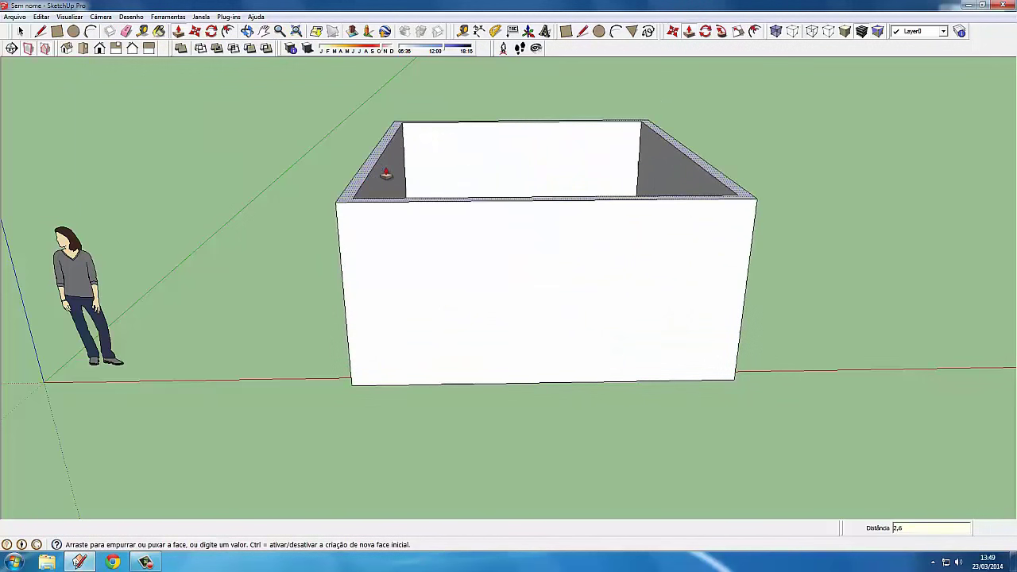
pyautogui.press('Return')
pyautogui.moveTo(332, 151); pyautogui.dragTo(333, 203, button='middle')
# Step: Reverse the floor face with Inverter faces so it faces up
pyautogui.press('space')
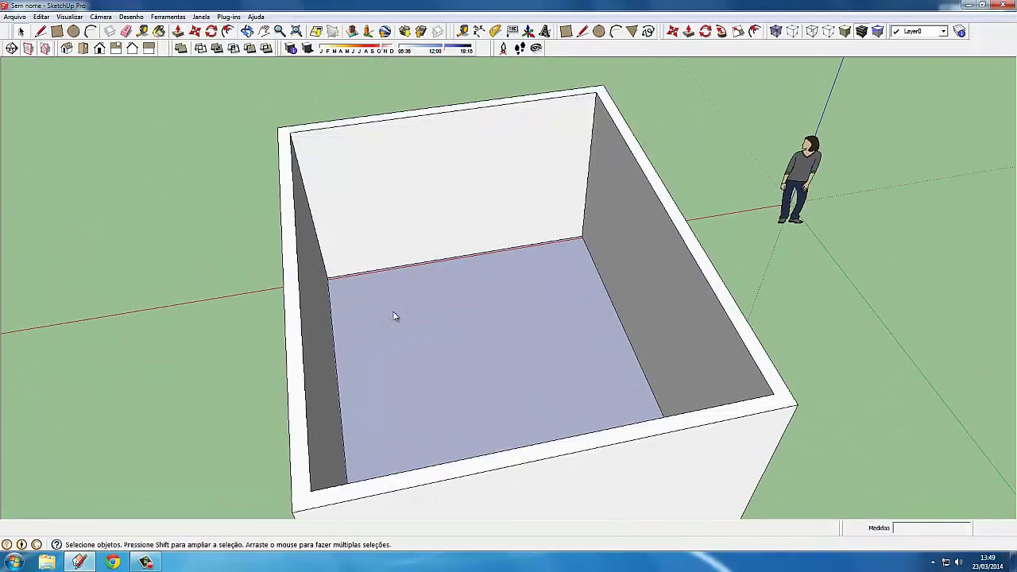
pyautogui.rightClick(394, 315)
pyautogui.click(454, 417)
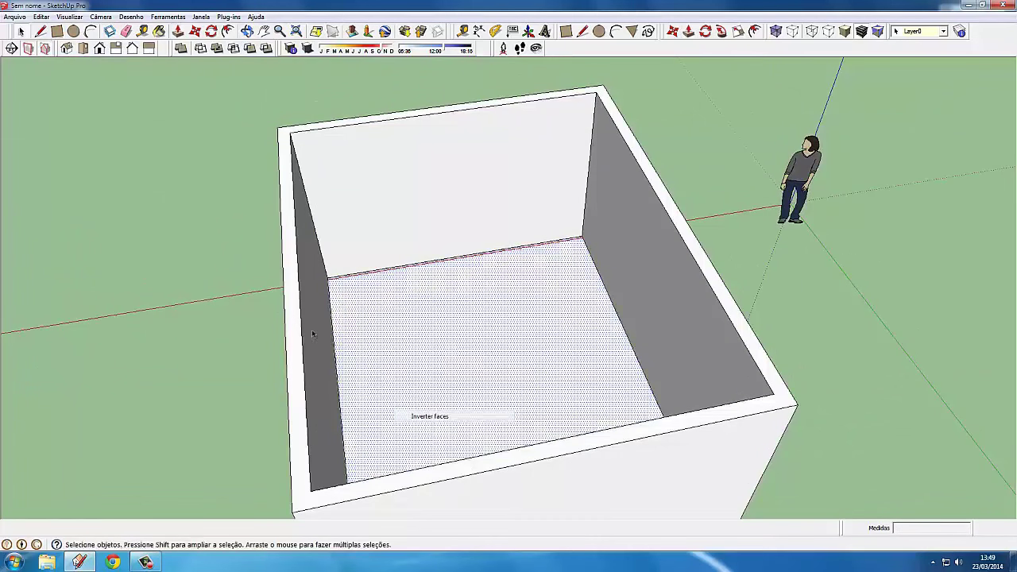
pyautogui.moveTo(241, 288)
pyautogui.mouseDown(button='middle')
pyautogui.moveTo(236, 230)
pyautogui.moveTo(490, 242)
pyautogui.mouseUp(button='middle')
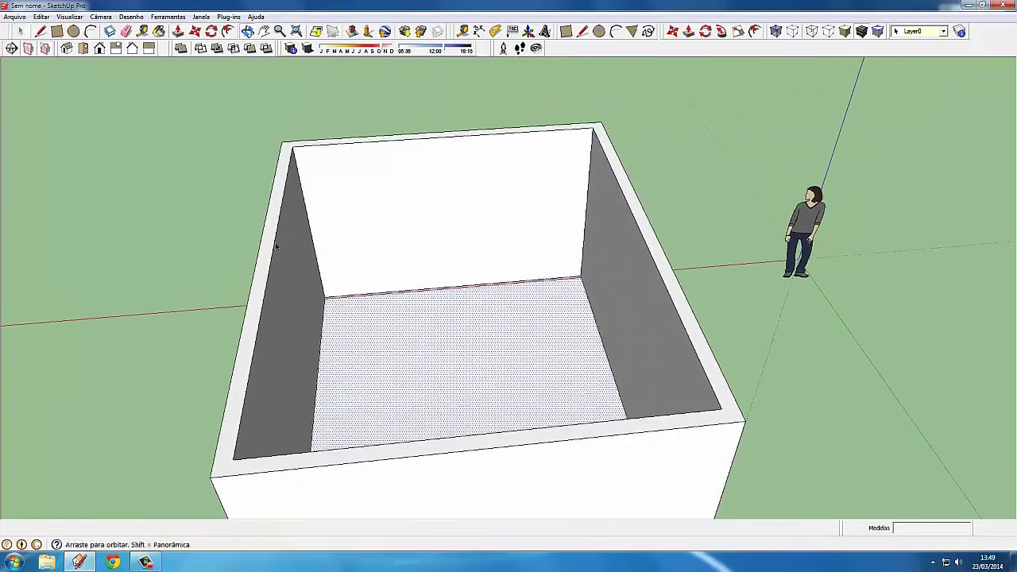
# Step: Add a Tape Measure guide 0,8 m from the back wall's right corner for the door width
pyautogui.click(590, 183)
pyautogui.click(588, 181)
pyautogui.click(589, 190)
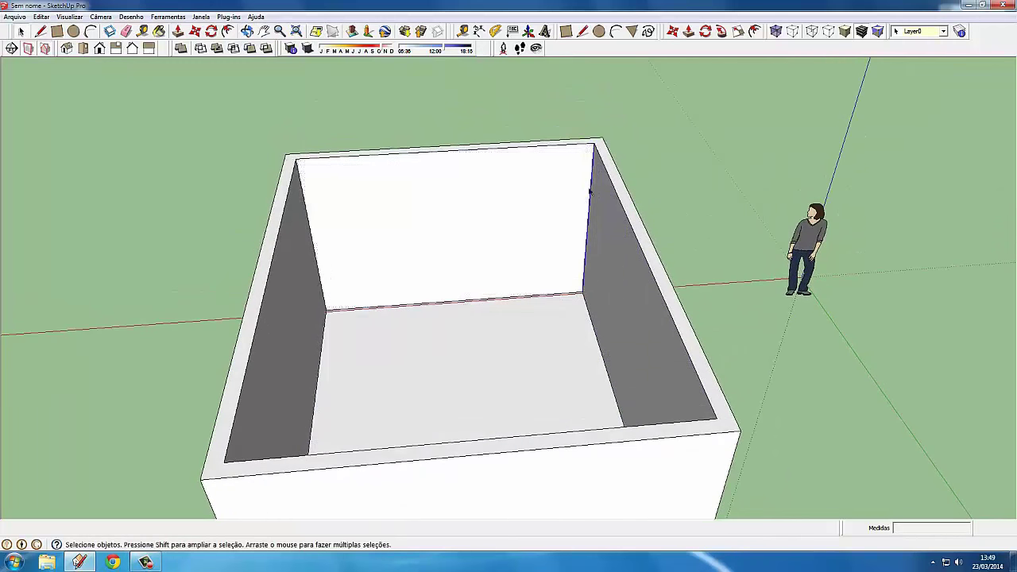
pyautogui.moveTo(590, 189); pyautogui.dragTo(459, 40, button='middle')
pyautogui.click(463, 31)
pyautogui.scroll(2, 596, 175)
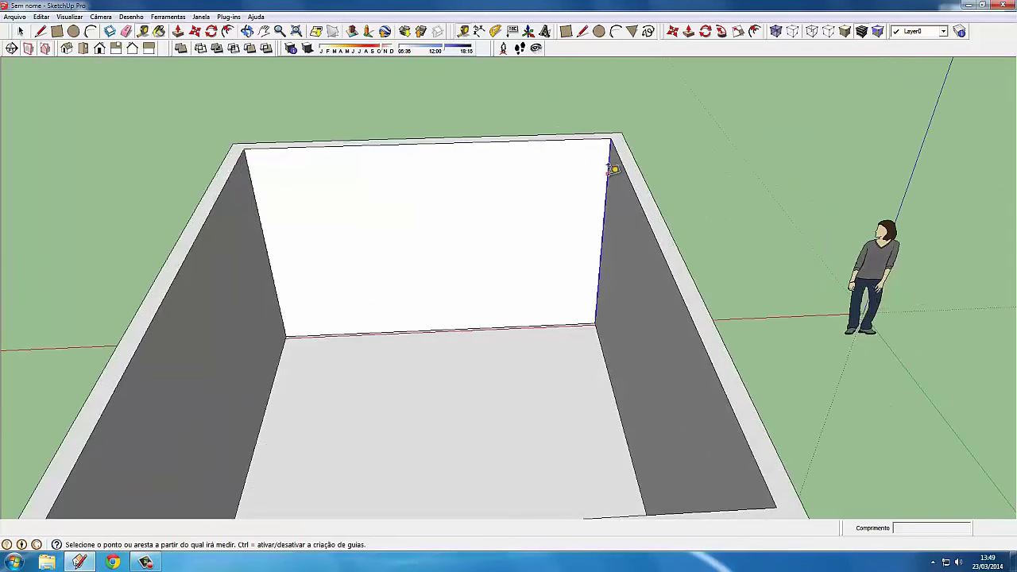
pyautogui.click(609, 166)
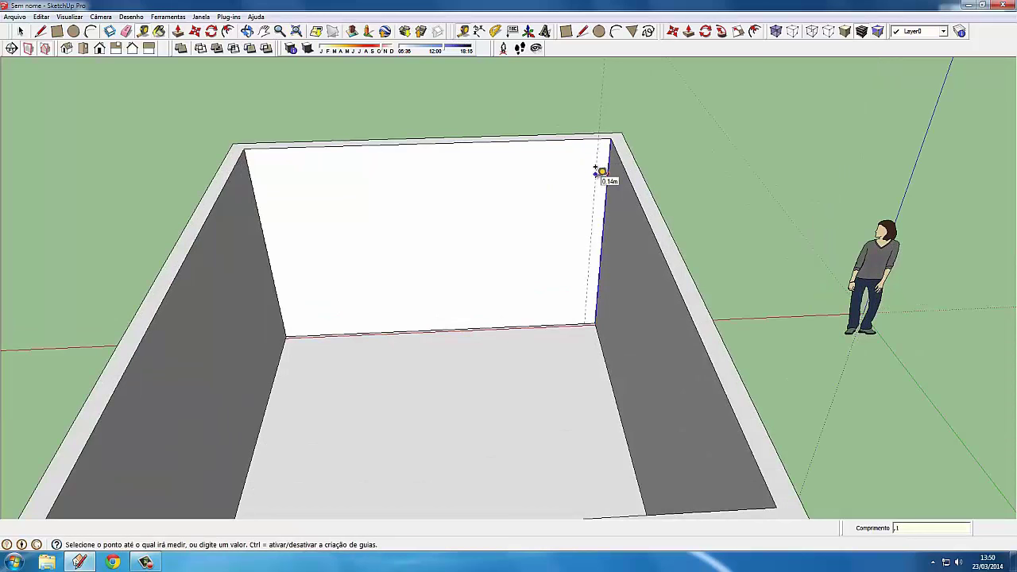
pyautogui.click(596, 170)
pyautogui.click(601, 165)
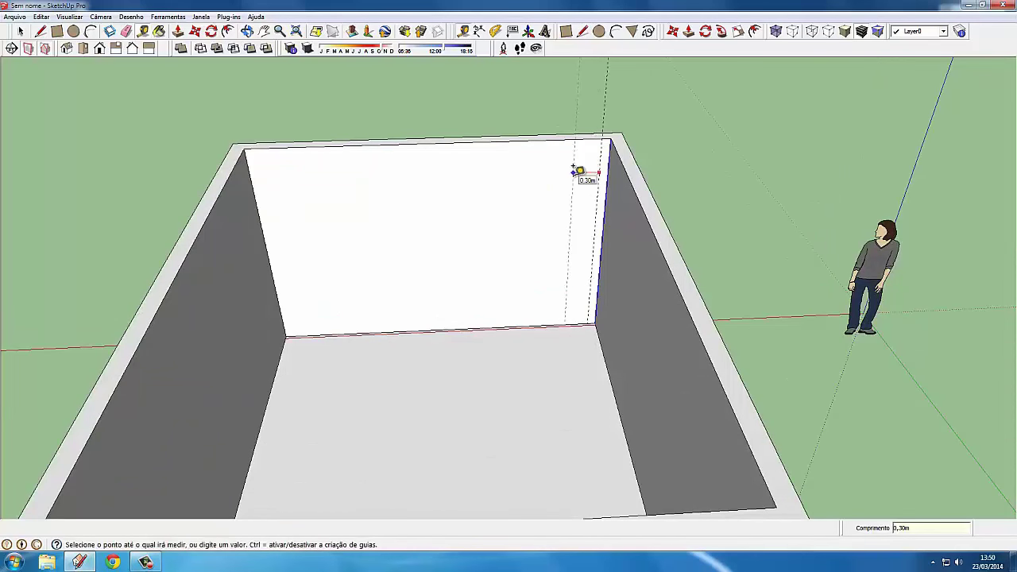
pyautogui.write('0,8')
pyautogui.press('Return')
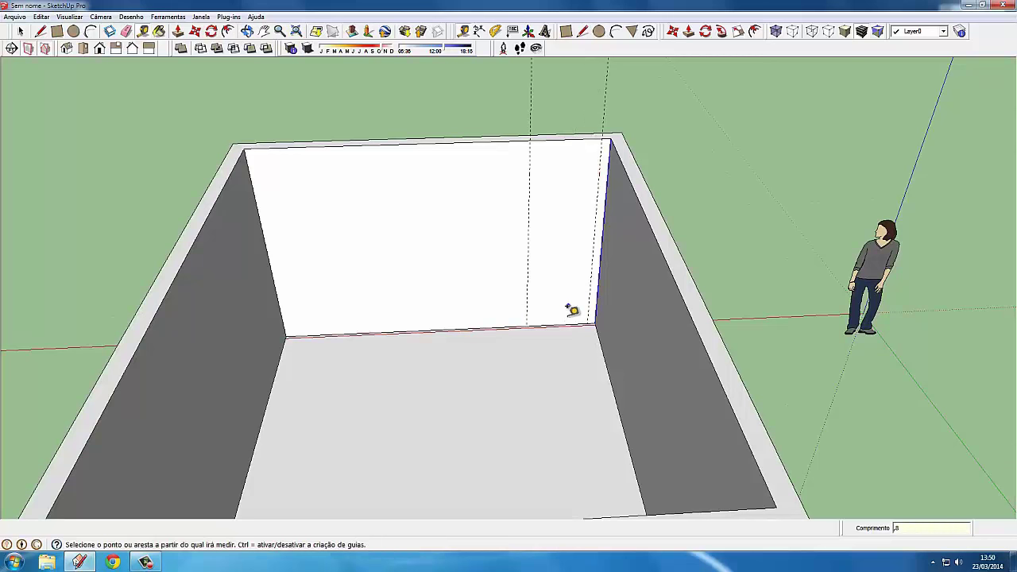
# Step: Add a guide 2,1 m up the wall for door height and start the rectangle at the guides
pyautogui.click(568, 318)
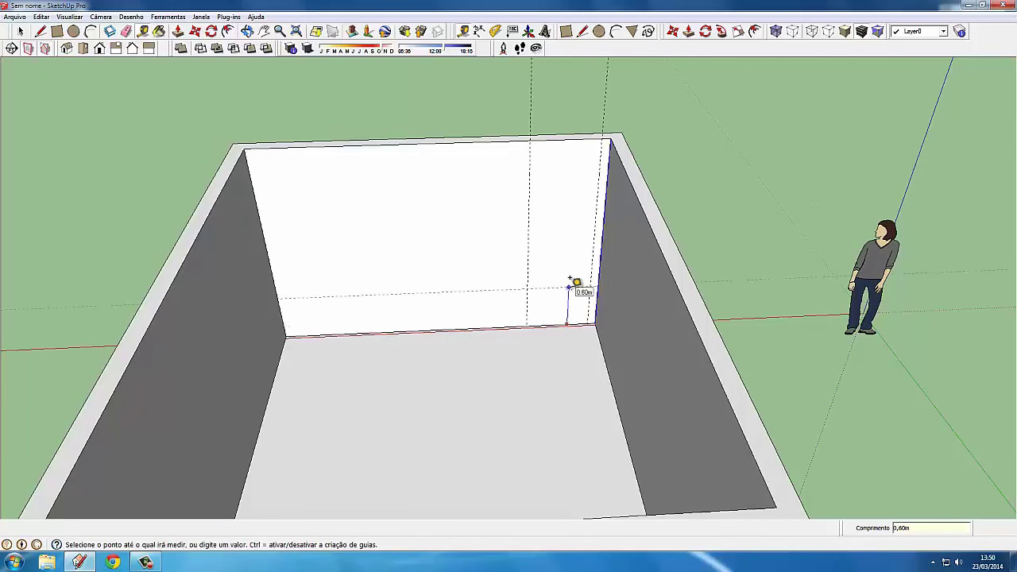
pyautogui.write('2,1')
pyautogui.press('Return')
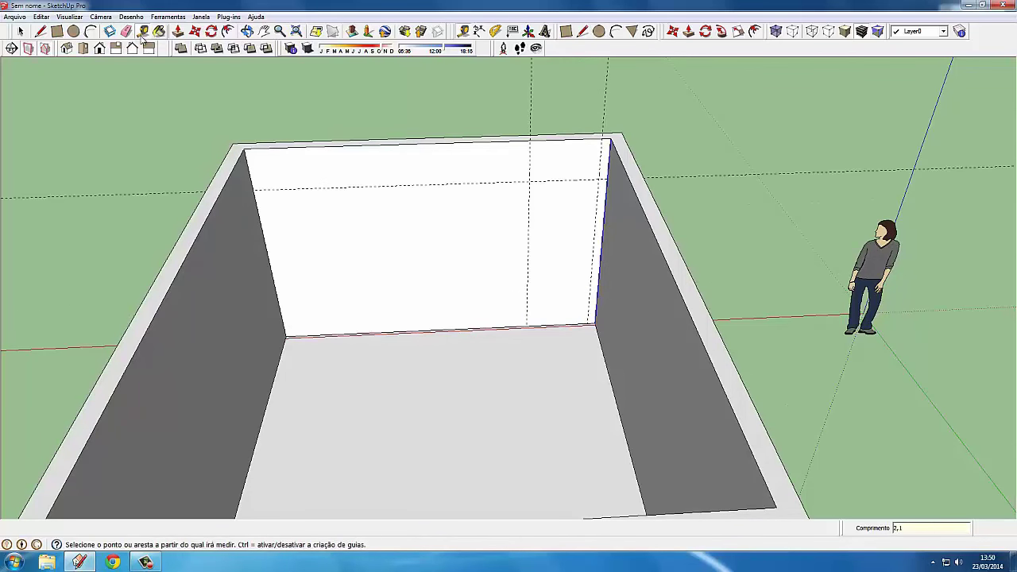
pyautogui.click(58, 31)
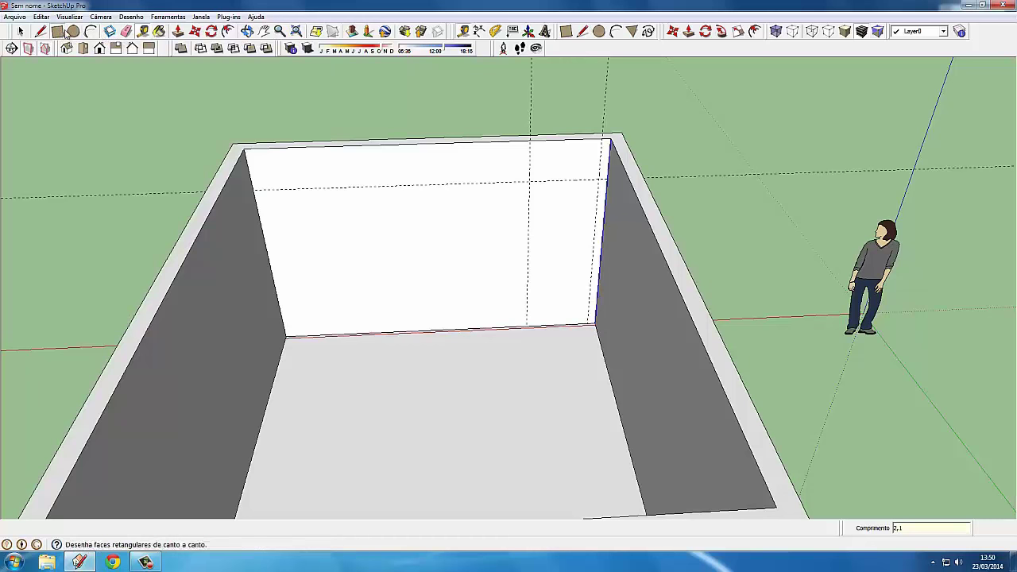
pyautogui.click(601, 178)
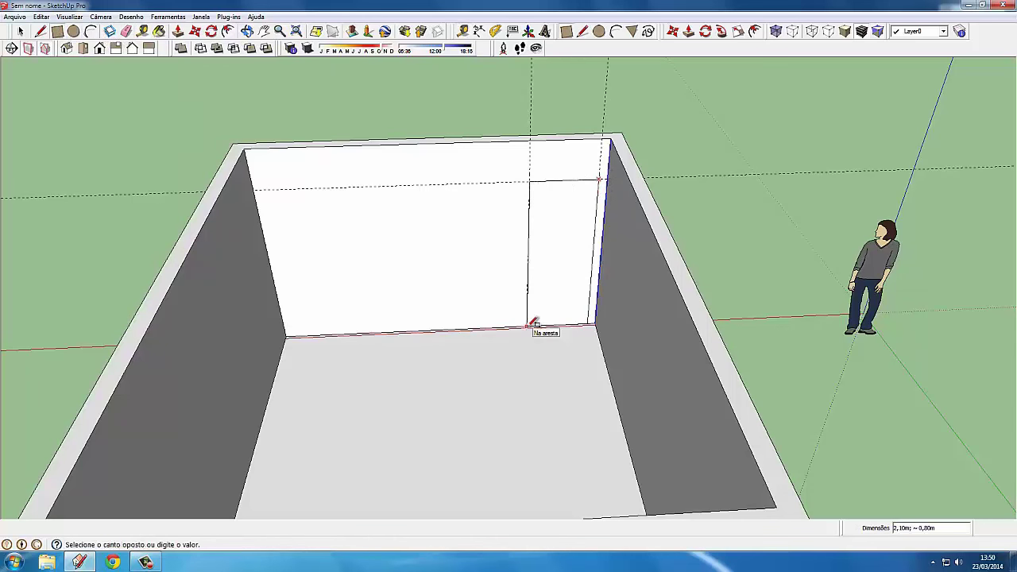
pyautogui.press('Escape')
pyautogui.scroll(2, 549, 251)
pyautogui.scroll(2, 547, 230)
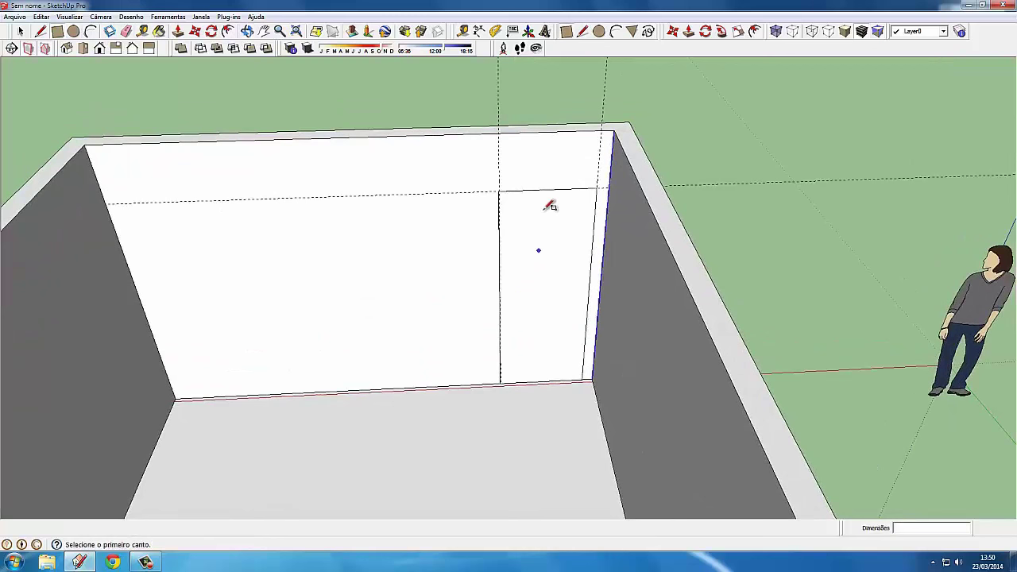
pyautogui.click(500, 191)
# Step: Finish the 0,80 × 2,10 m door rectangle and push/pull it through the back wall
pyautogui.click(592, 381)
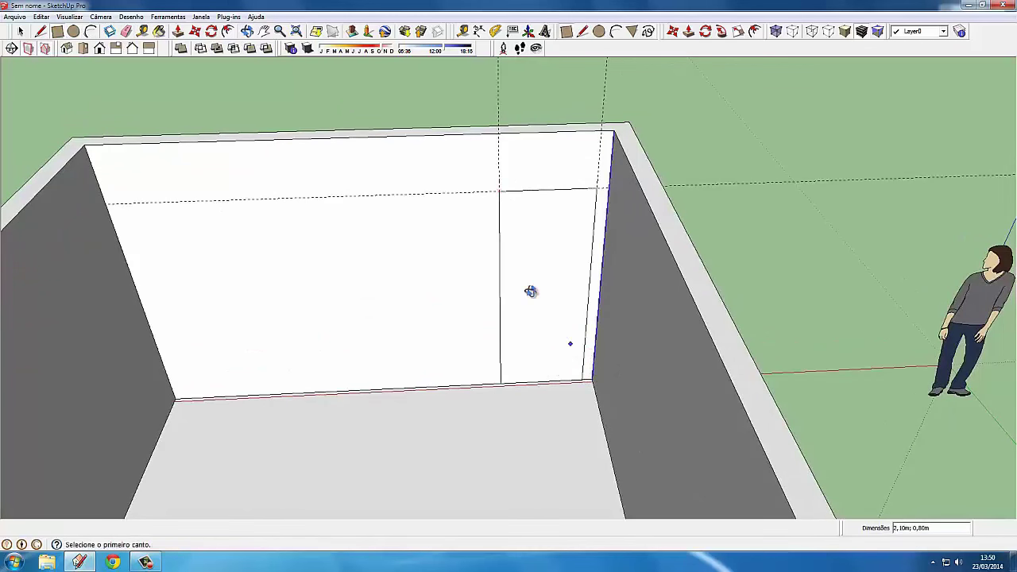
pyautogui.moveTo(531, 291); pyautogui.dragTo(508, 270, button='middle')
pyautogui.click(180, 30)
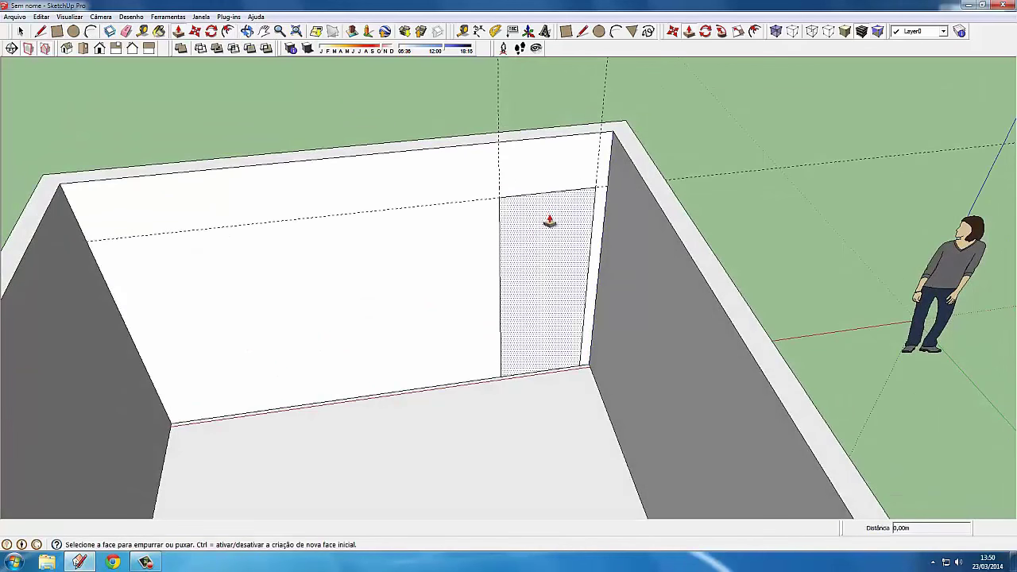
pyautogui.click(547, 220)
pyautogui.click(514, 135)
pyautogui.moveTo(511, 131)
pyautogui.mouseDown(button='middle')
pyautogui.moveTo(325, 154)
pyautogui.moveTo(84, 74)
pyautogui.mouseUp(button='middle')
# Step: Orbit and zoom around the room to inspect the new doorway from several angles
pyautogui.click(28, 49)
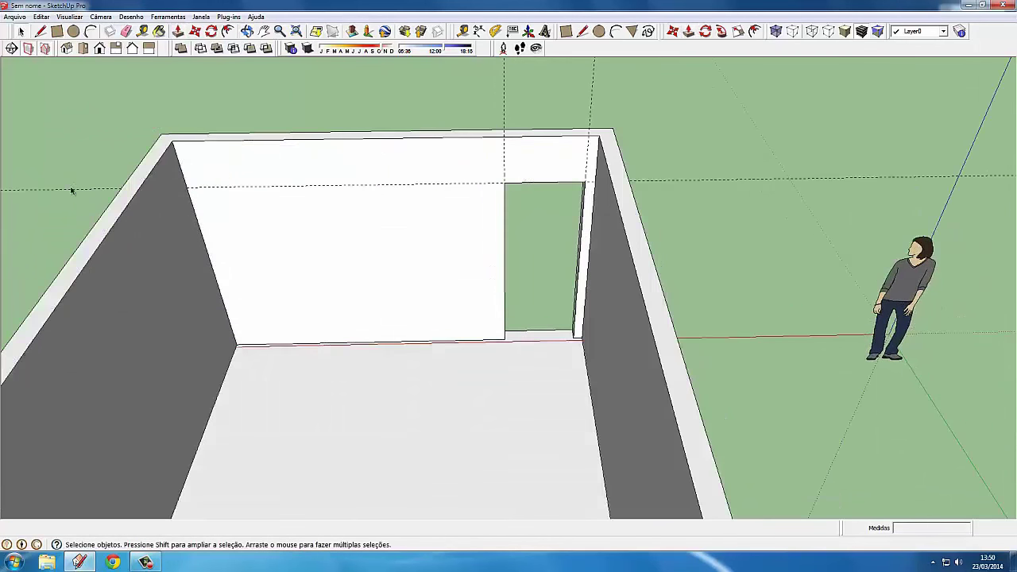
pyautogui.moveTo(72, 190)
pyautogui.mouseDown(button='middle')
pyautogui.moveTo(356, 109)
pyautogui.moveTo(684, 144)
pyautogui.mouseUp(button='middle')
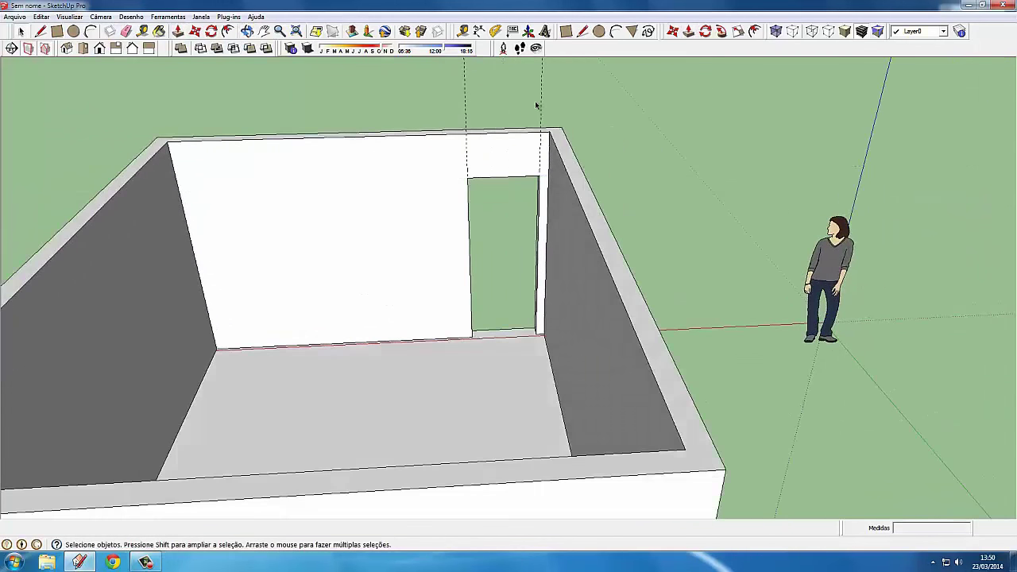
pyautogui.moveTo(536, 105)
pyautogui.mouseDown(button='middle')
pyautogui.moveTo(408, 100)
pyautogui.moveTo(602, 261)
pyautogui.moveTo(717, 321)
pyautogui.moveTo(787, 274)
pyautogui.moveTo(840, 275)
pyautogui.moveTo(513, 337)
pyautogui.moveTo(756, 325)
pyautogui.moveTo(766, 350)
pyautogui.moveTo(556, 339)
pyautogui.moveTo(605, 197)
pyautogui.mouseUp(button='middle')
pyautogui.moveTo(516, 383)
pyautogui.mouseDown()
pyautogui.moveTo(645, 294)
pyautogui.moveTo(638, 358)
pyautogui.mouseUp()
pyautogui.scroll(3, 503, 332)
pyautogui.scroll(3, 503, 331)
pyautogui.scroll(-3, 50, 254)
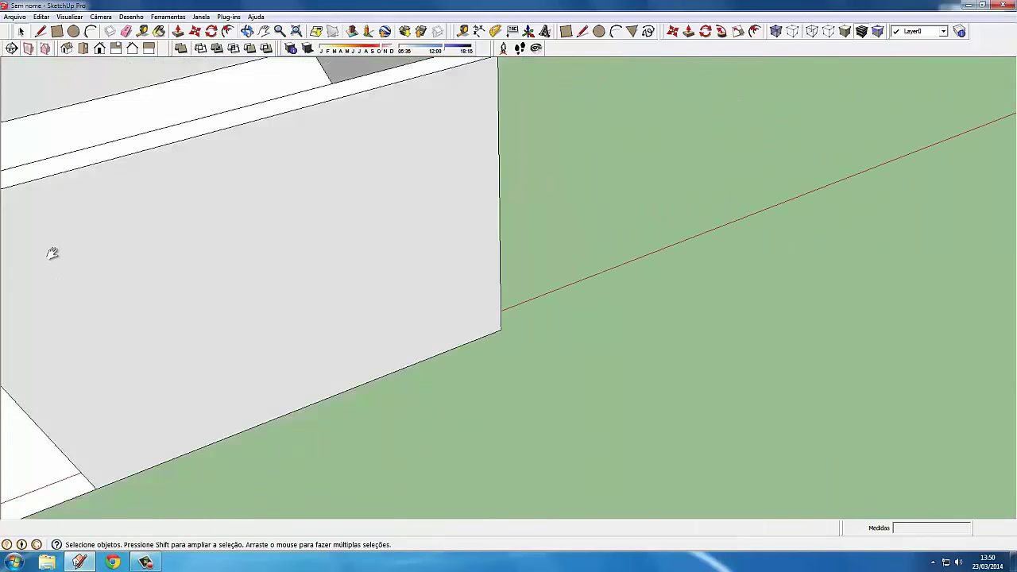
pyautogui.moveTo(50, 254); pyautogui.dragTo(532, 231, button='middle')
pyautogui.scroll(3, 353, 371)
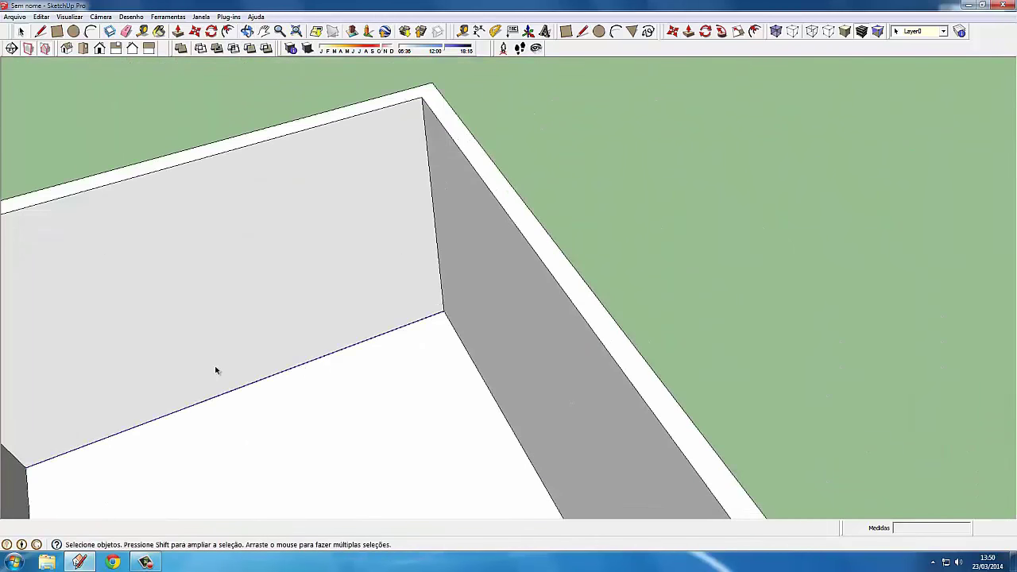
# Step: Try a 0,10 m upright line on the back wall's floor edge, then undo it
pyautogui.moveTo(215, 370)
pyautogui.mouseDown(button='middle')
pyautogui.moveTo(432, 384)
pyautogui.moveTo(313, 304)
pyautogui.moveTo(286, 254)
pyautogui.mouseUp(button='middle')
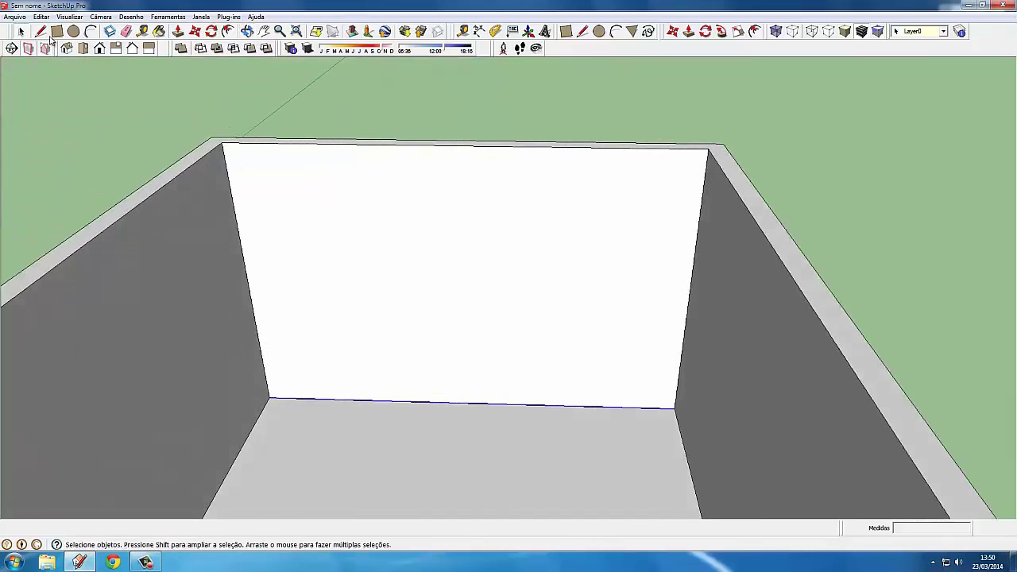
pyautogui.click(40, 31)
pyautogui.scroll(1, 483, 392)
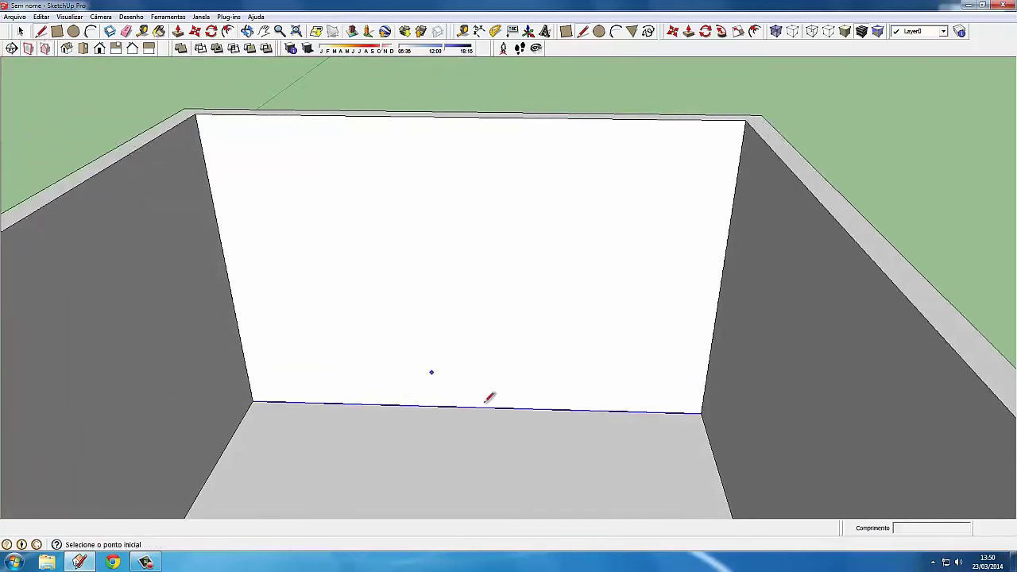
pyautogui.scroll(2, 483, 397)
pyautogui.scroll(1, 480, 415)
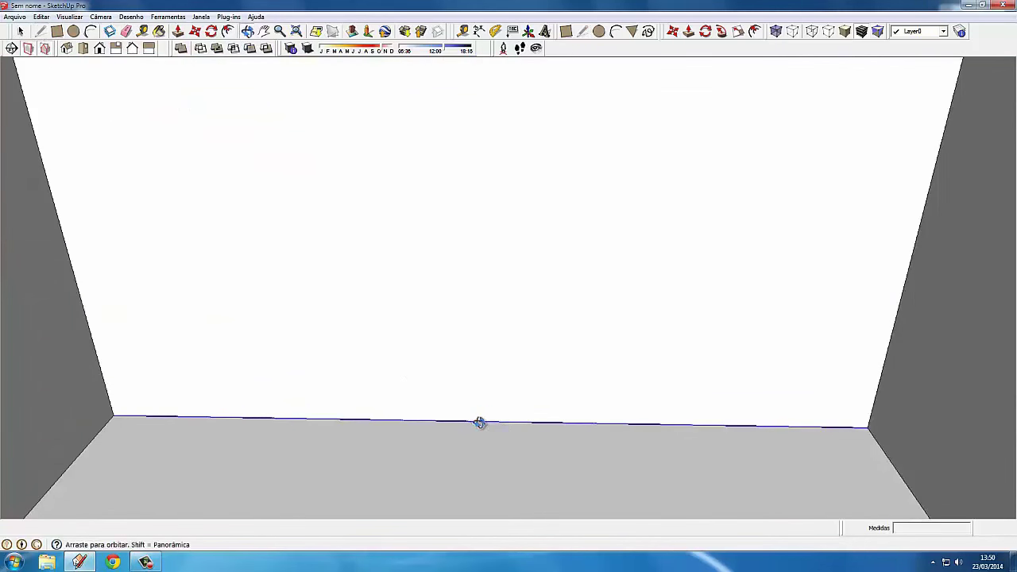
pyautogui.moveTo(477, 419); pyautogui.dragTo(481, 412, button='middle')
pyautogui.click(486, 418)
pyautogui.write(',1')
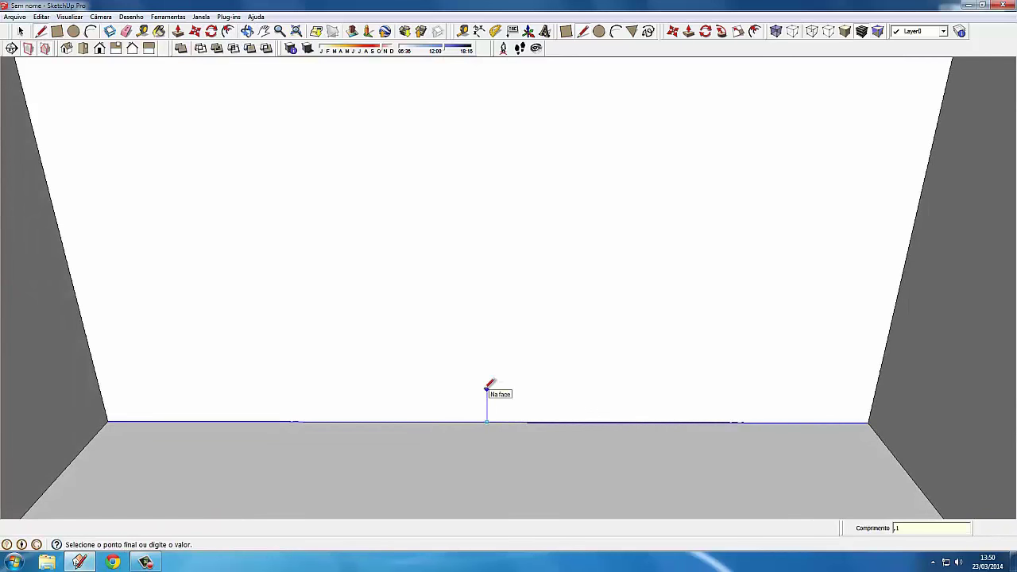
pyautogui.press('Return')
pyautogui.moveTo(486, 410)
pyautogui.mouseDown(button='middle')
pyautogui.moveTo(465, 447)
pyautogui.moveTo(477, 421)
pyautogui.mouseUp(button='middle')
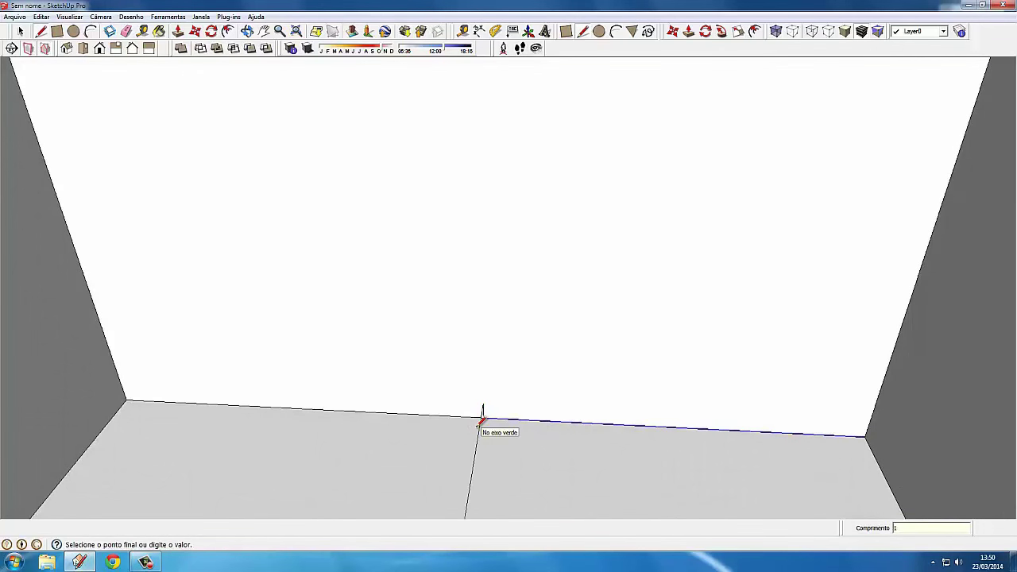
pyautogui.press('Escape')
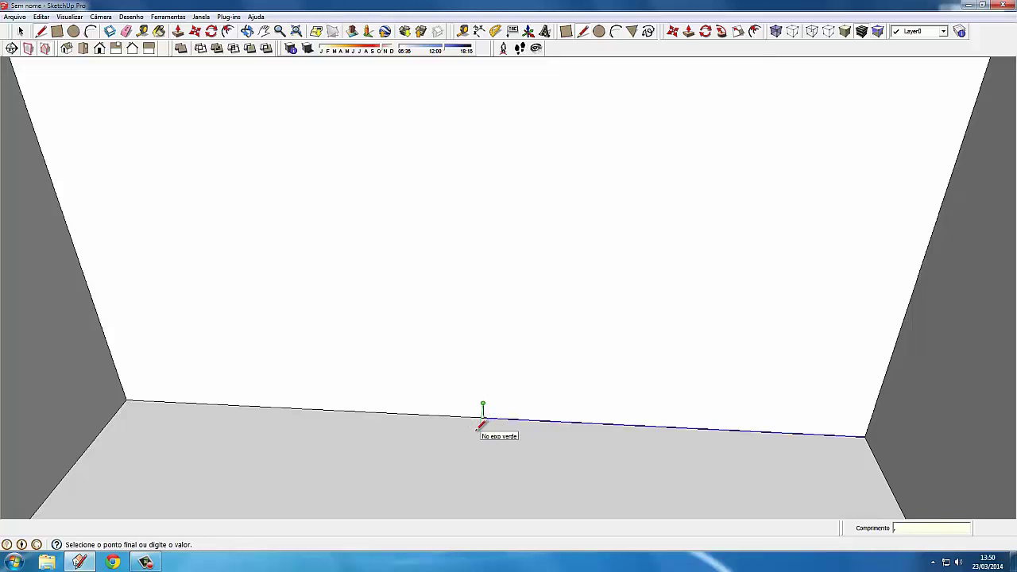
pyautogui.write(',1')
pyautogui.press('Return')
pyautogui.scroll(3, 481, 416)
pyautogui.moveTo(481, 413)
pyautogui.mouseDown(button='middle')
pyautogui.moveTo(416, 364)
pyautogui.moveTo(492, 408)
pyautogui.mouseUp(button='middle')
pyautogui.press('Escape')
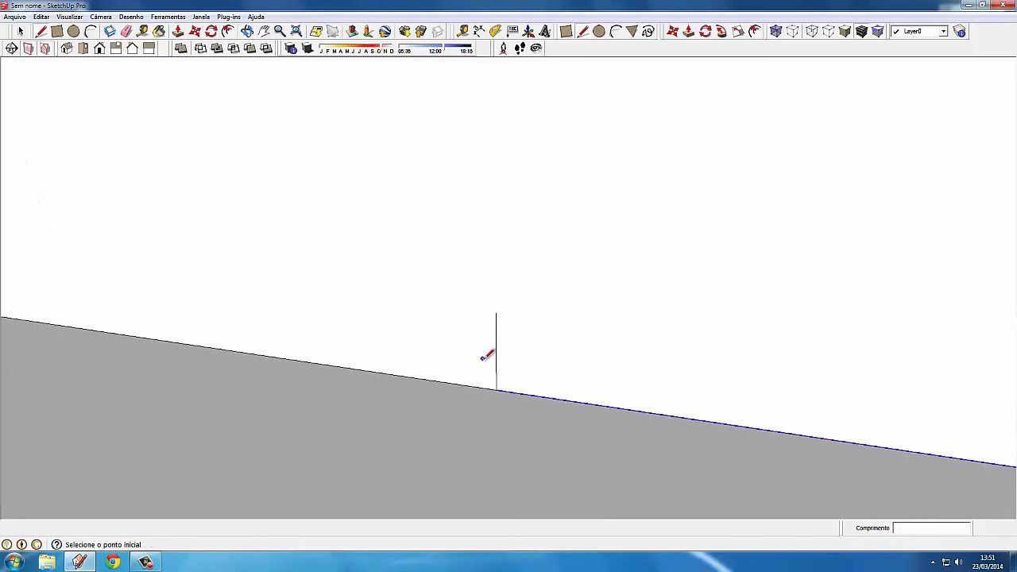
pyautogui.hotkey('ctrl', 'z')
# Step: Draw a closed rectangular outline at the wall's floor edge to form an upright face
pyautogui.click(495, 387)
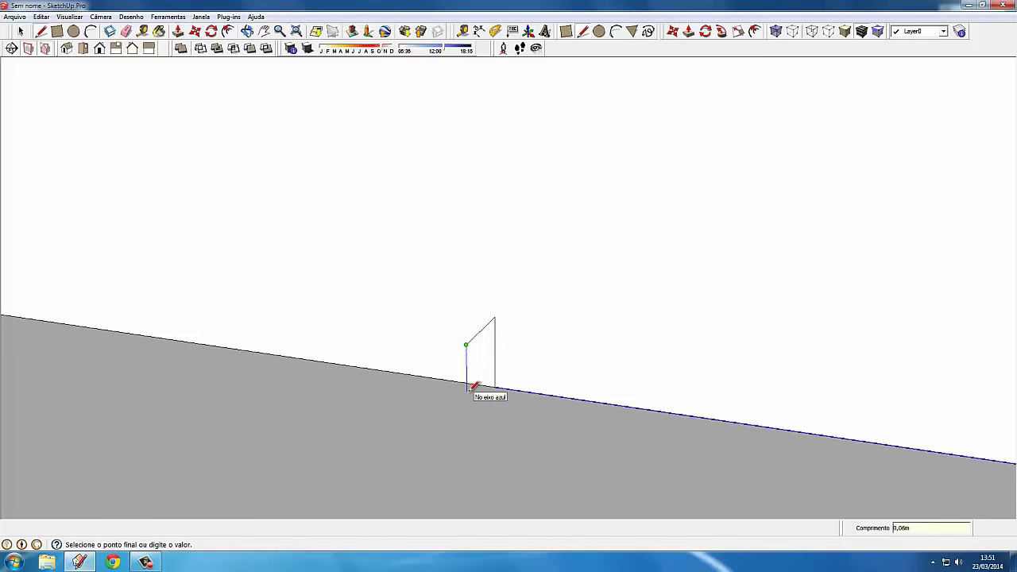
pyautogui.click(477, 387)
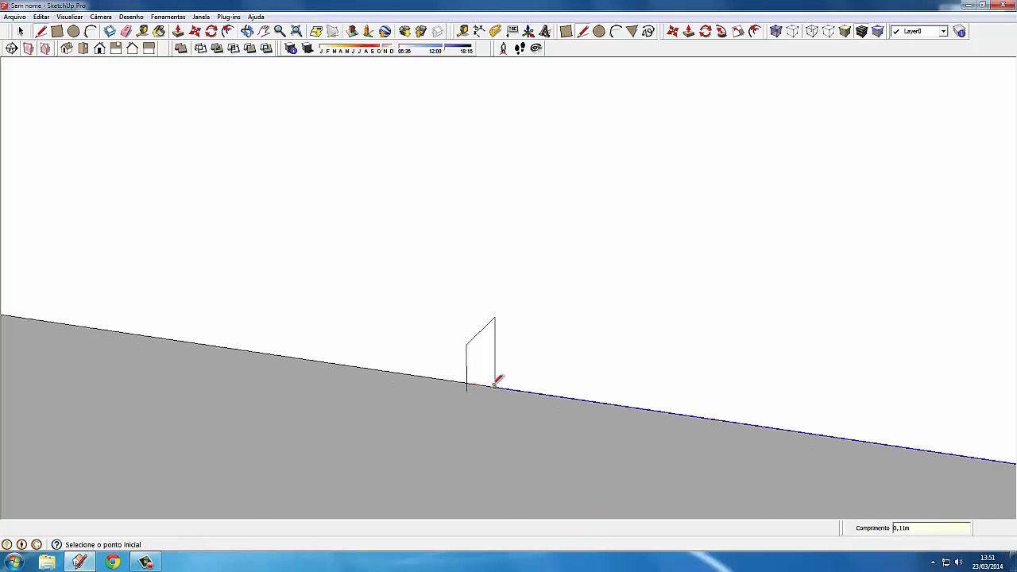
pyautogui.click(469, 416)
pyautogui.click(466, 344)
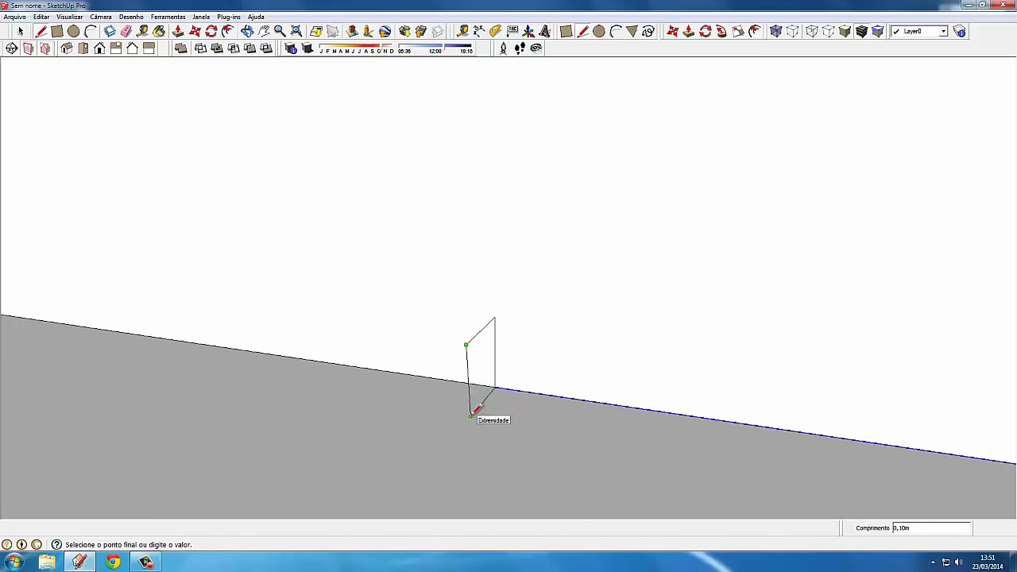
pyautogui.press('Escape')
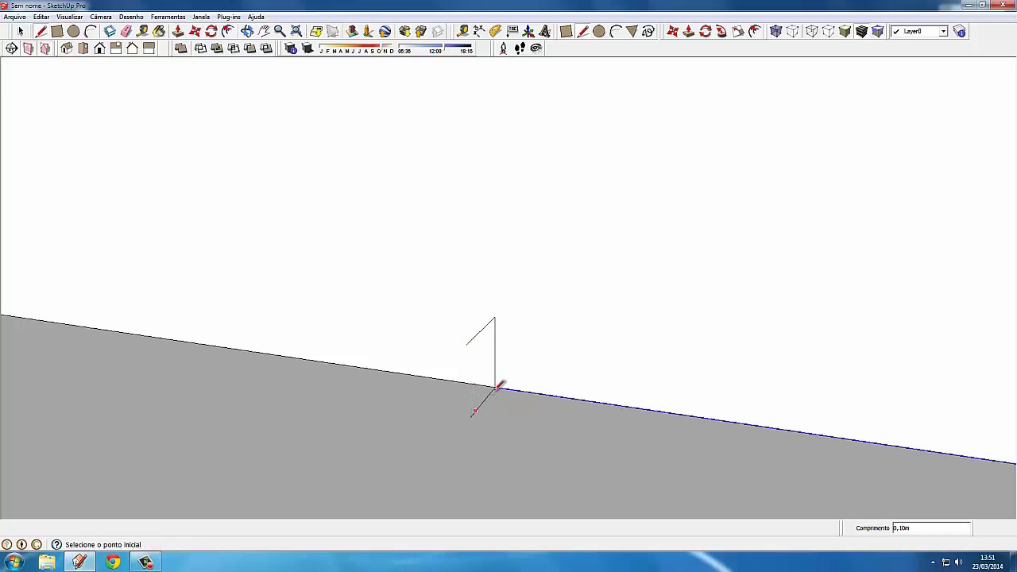
pyautogui.click(454, 434)
pyautogui.click(465, 344)
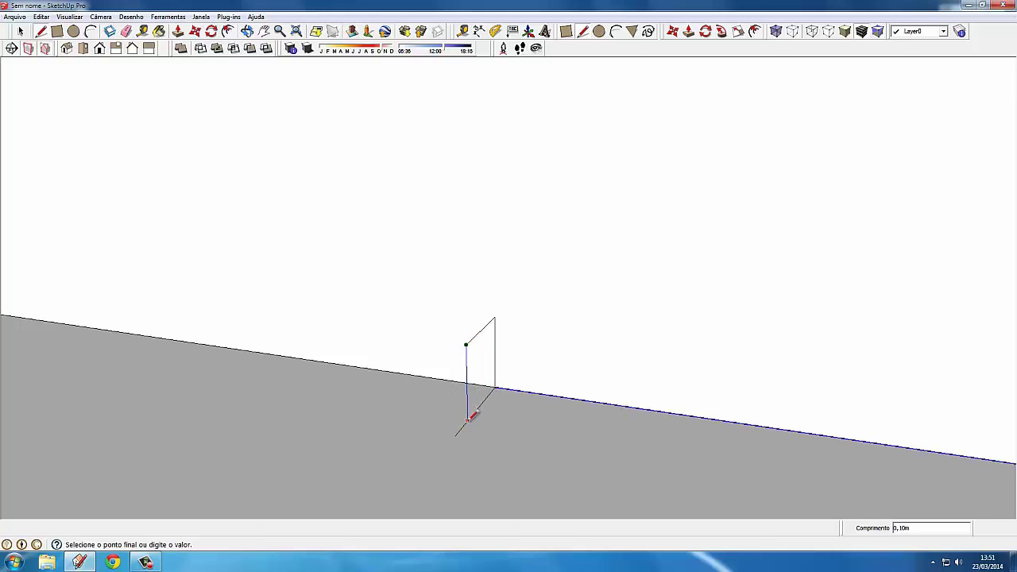
pyautogui.click(467, 420)
pyautogui.press('space')
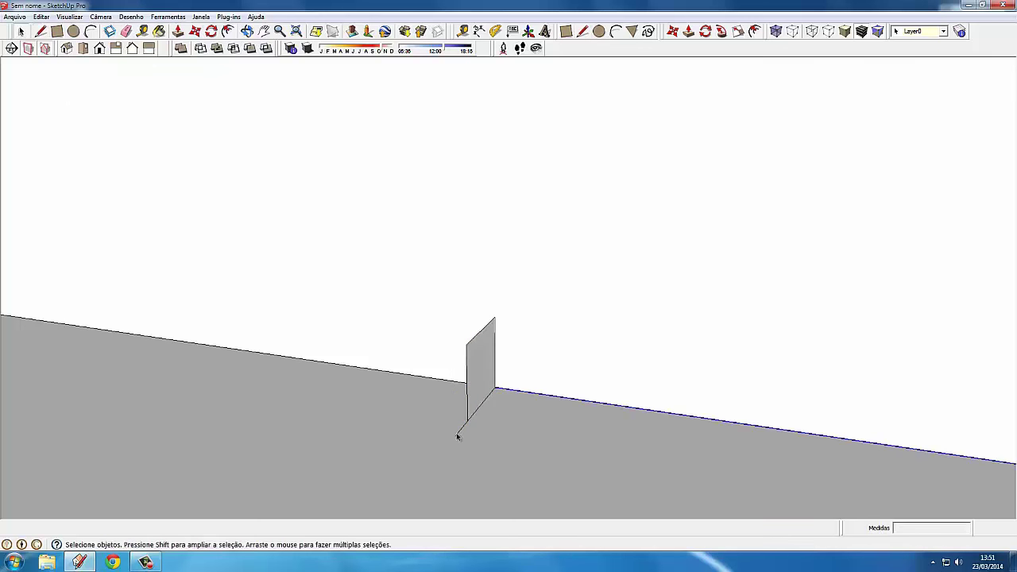
# Step: Select the new upright profile face and orbit to see it front-on
pyautogui.moveTo(461, 426)
pyautogui.mouseDown(button='middle')
pyautogui.moveTo(477, 416)
pyautogui.moveTo(502, 346)
pyautogui.mouseUp(button='middle')
pyautogui.click(502, 346)
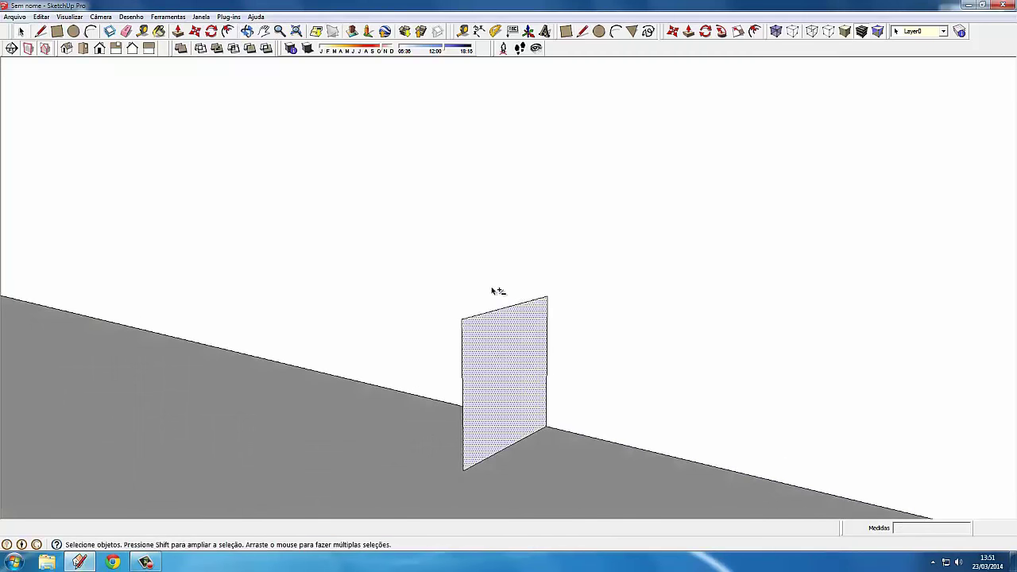
pyautogui.moveTo(492, 291)
pyautogui.mouseDown(button='middle')
pyautogui.moveTo(440, 291)
pyautogui.moveTo(482, 306)
pyautogui.moveTo(457, 298)
pyautogui.mouseUp(button='middle')
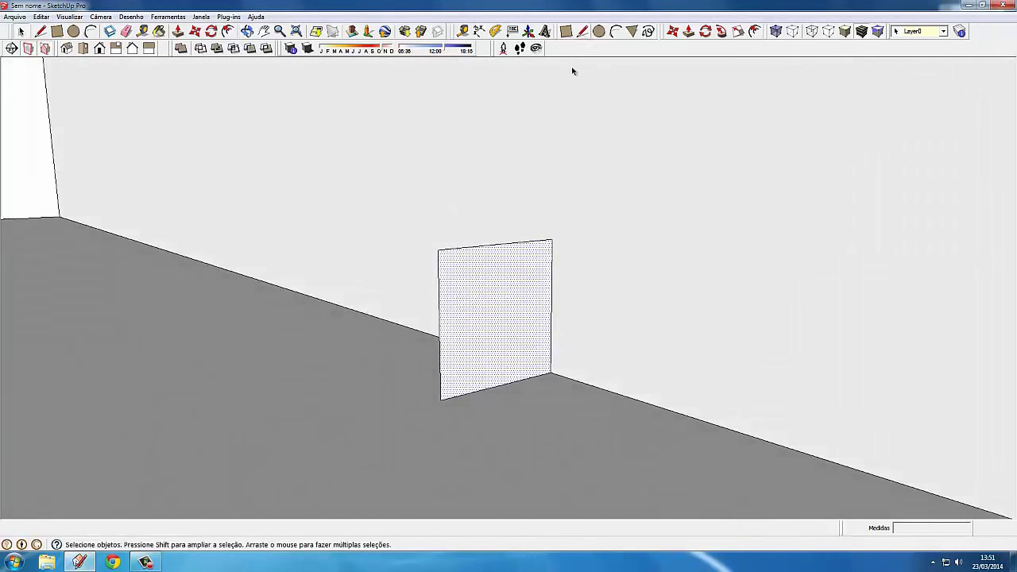
pyautogui.moveTo(645, 207); pyautogui.dragTo(551, 277, button='middle')
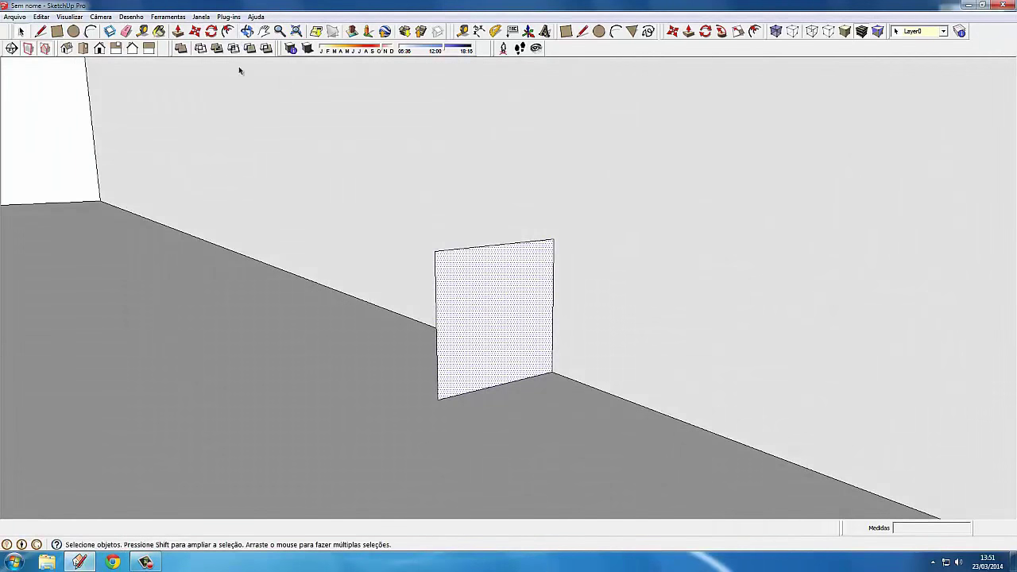
pyautogui.click(40, 31)
pyautogui.scroll(1, 506, 341)
pyautogui.scroll(1, 505, 342)
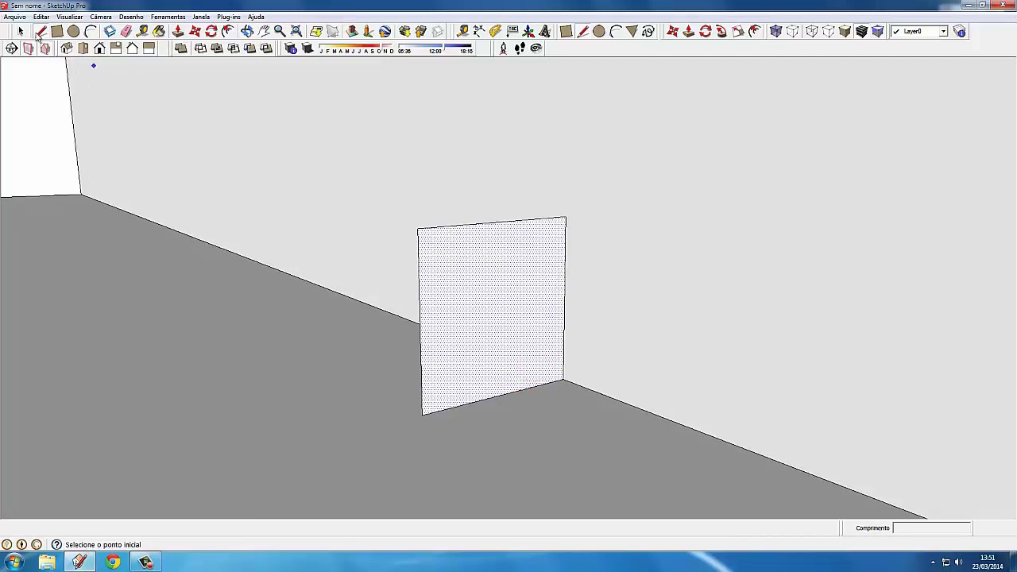
# Step: Copy the face's right edge 0,03 inward with Move
pyautogui.press('space')
pyautogui.click(564, 321)
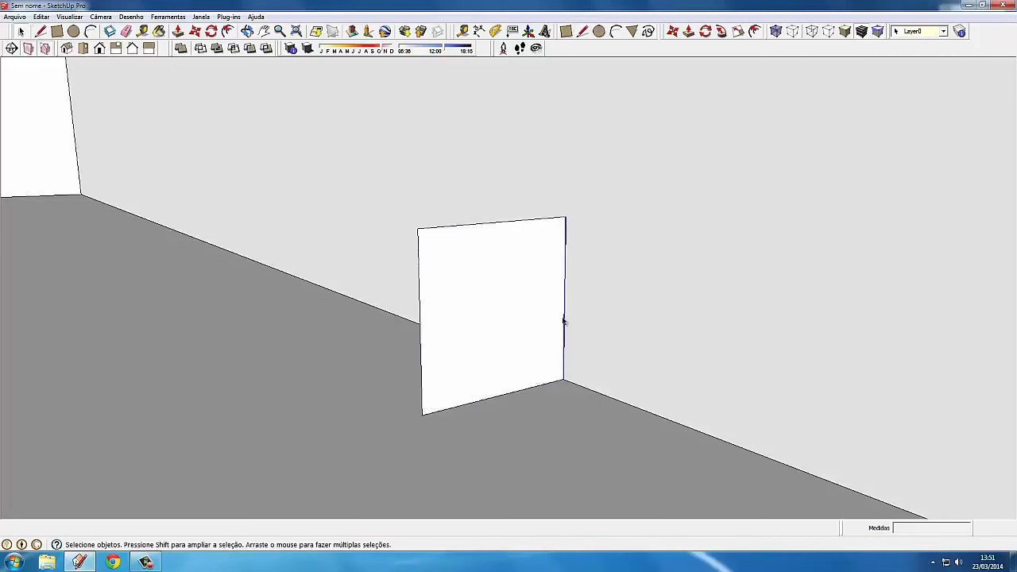
pyautogui.press('m')
pyautogui.press('ctrl')
pyautogui.click(564, 319)
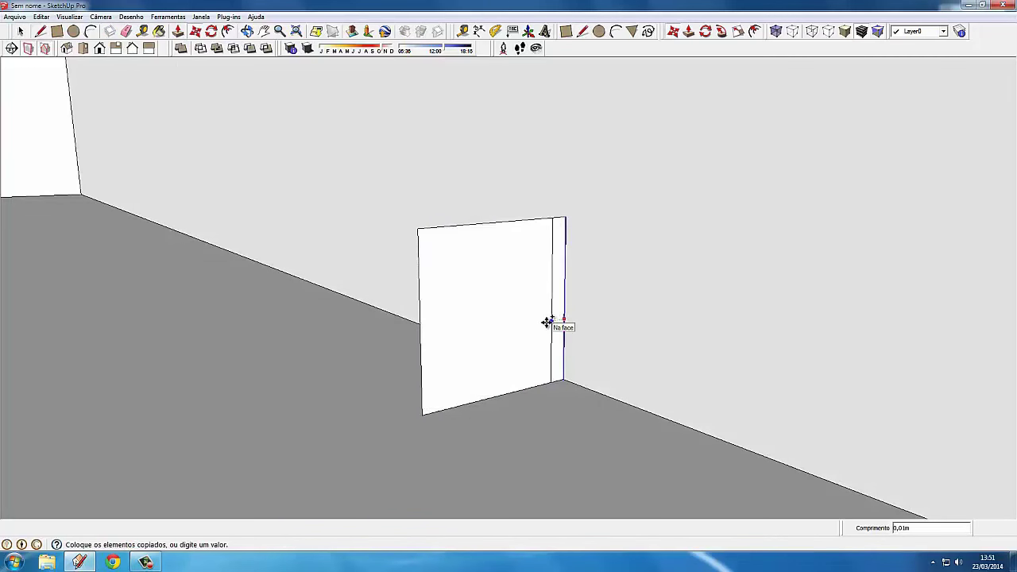
pyautogui.write(',03')
pyautogui.press('Return')
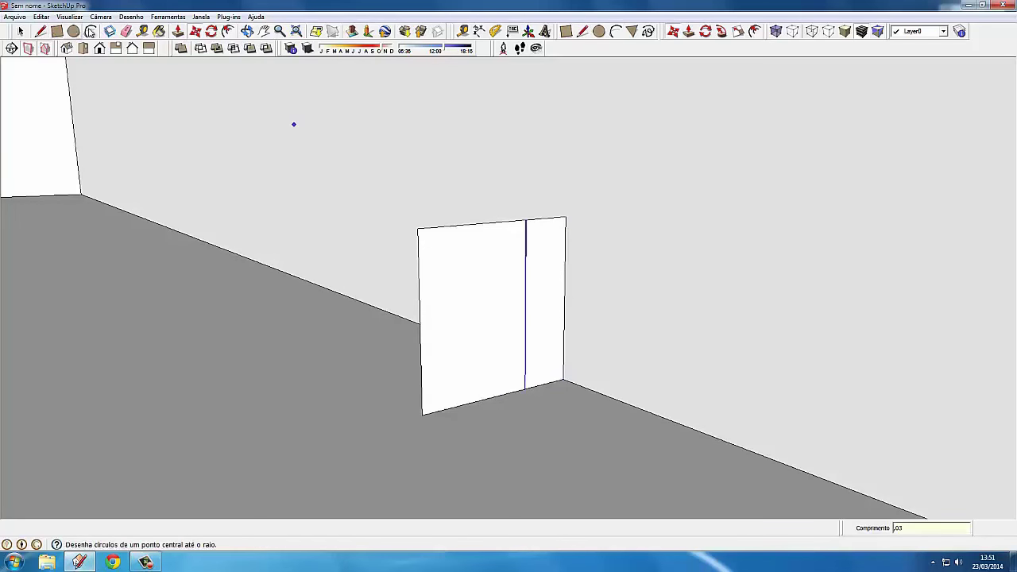
# Step: Round the strip's top with a 2-point arc, then delete the top edge, leftover face and extra edge
pyautogui.click(89, 31)
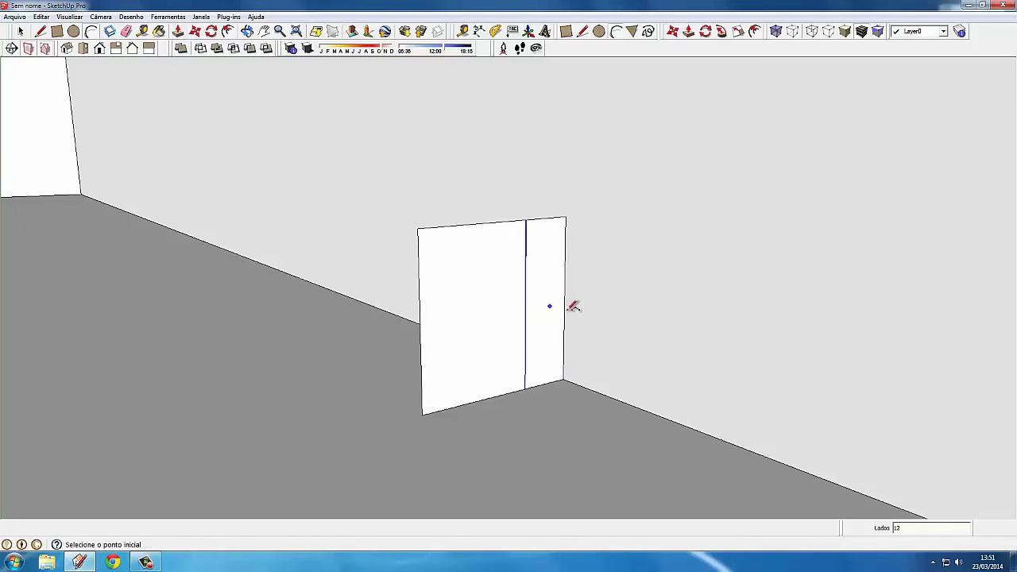
pyautogui.click(525, 255)
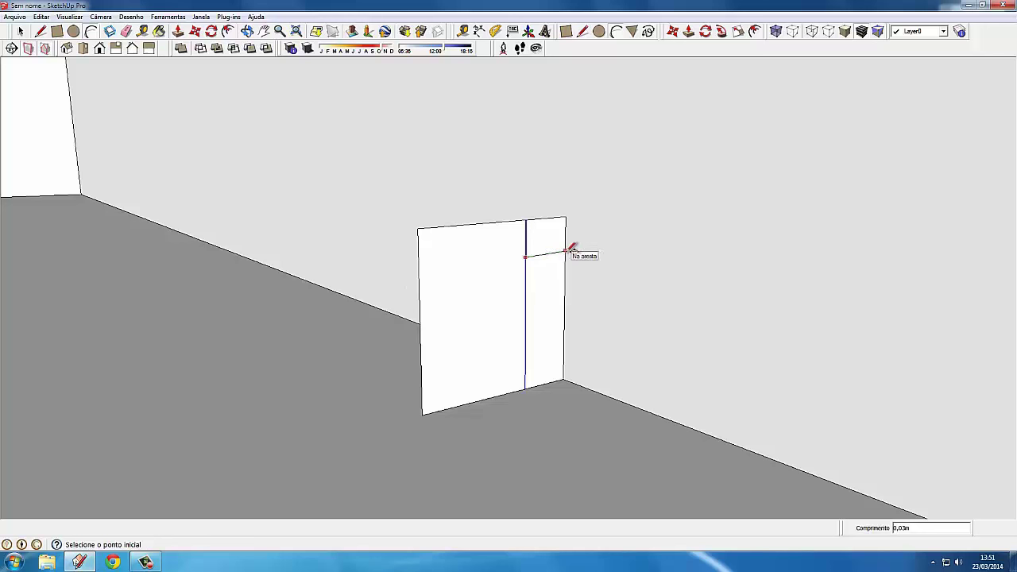
pyautogui.click(565, 252)
pyautogui.click(560, 239)
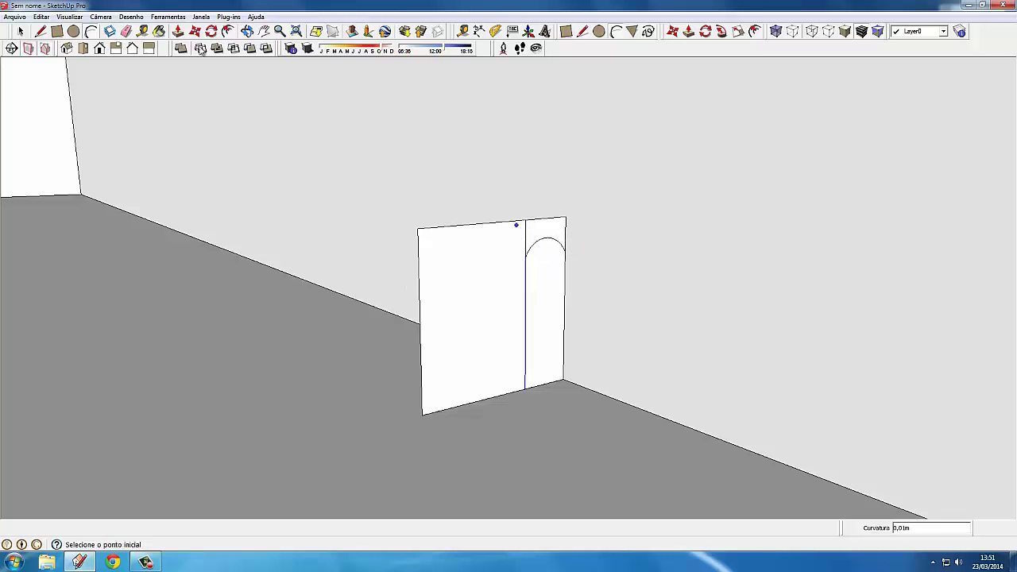
pyautogui.click(20, 31)
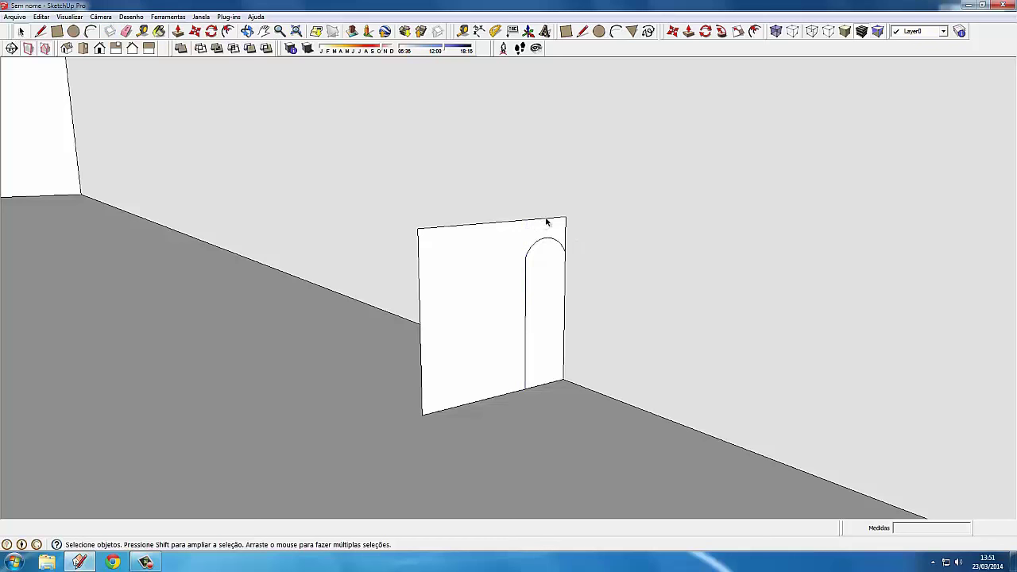
pyautogui.press('Delete')
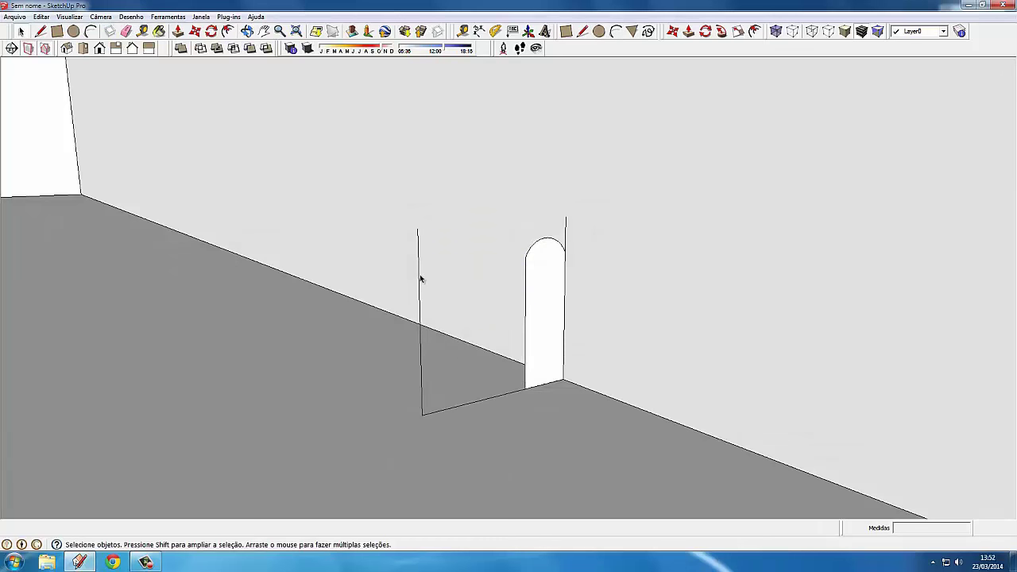
pyautogui.press('Delete')
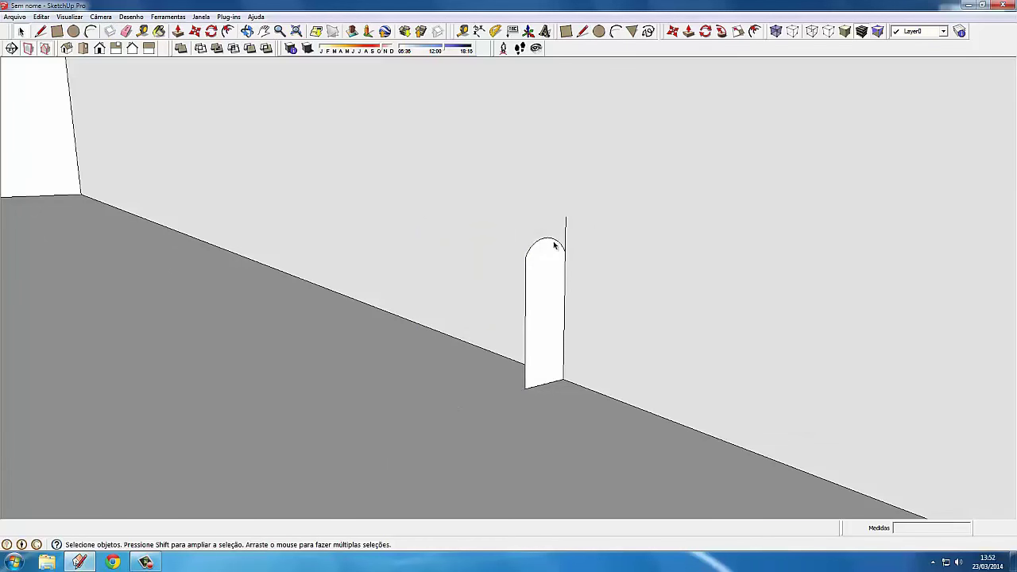
# Step: Orbit around the room to inspect the arched profile from several sides
pyautogui.moveTo(581, 250)
pyautogui.mouseDown(button='middle')
pyautogui.moveTo(428, 301)
pyautogui.moveTo(487, 356)
pyautogui.mouseUp(button='middle')
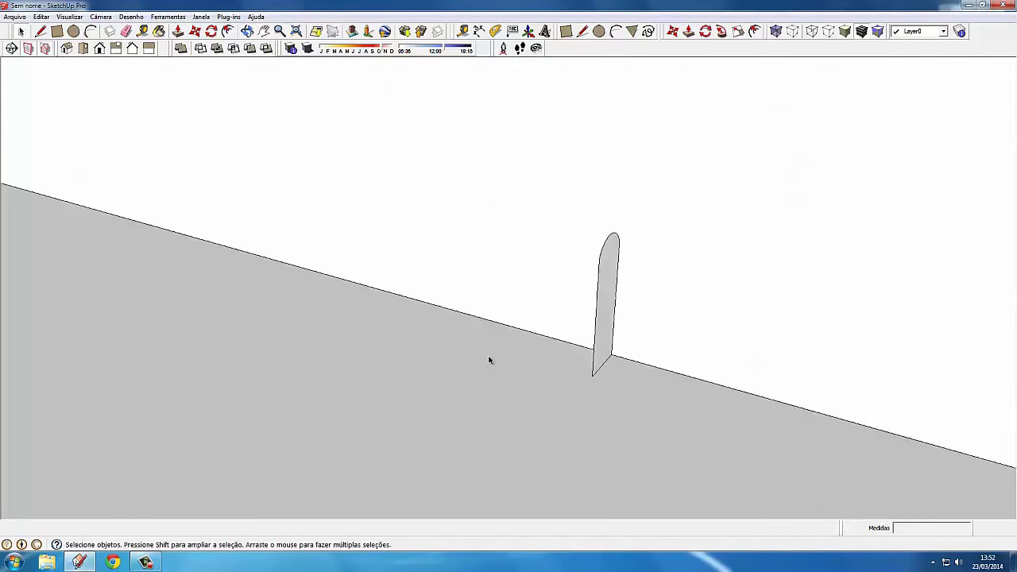
pyautogui.scroll(-2, 428, 342)
pyautogui.moveTo(427, 342); pyautogui.dragTo(639, 354, button='middle')
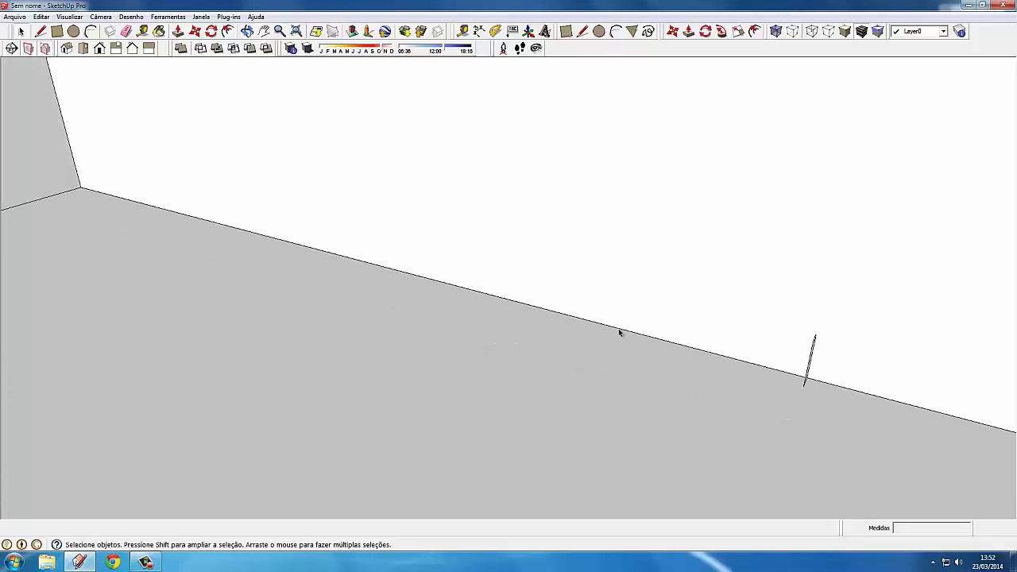
pyautogui.moveTo(391, 322)
pyautogui.mouseDown(button='middle')
pyautogui.moveTo(695, 370)
pyautogui.moveTo(464, 374)
pyautogui.moveTo(864, 312)
pyautogui.mouseUp(button='middle')
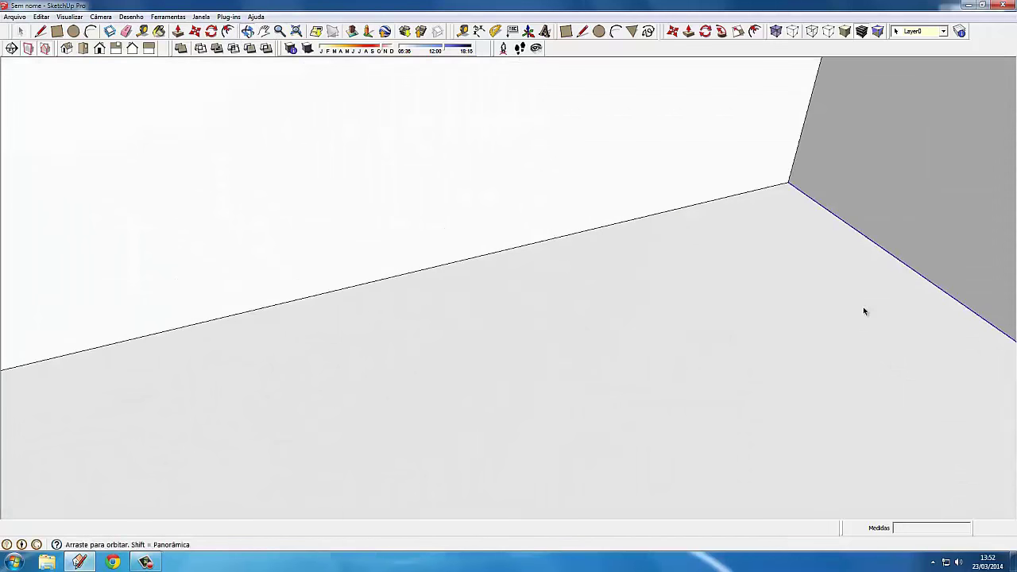
pyautogui.moveTo(606, 229)
pyautogui.mouseDown(button='middle')
pyautogui.moveTo(456, 311)
pyautogui.moveTo(897, 302)
pyautogui.moveTo(538, 313)
pyautogui.moveTo(324, 236)
pyautogui.moveTo(463, 300)
pyautogui.moveTo(407, 164)
pyautogui.moveTo(458, 422)
pyautogui.moveTo(418, 325)
pyautogui.moveTo(501, 390)
pyautogui.moveTo(500, 446)
pyautogui.mouseUp(button='middle')
pyautogui.scroll(-2, 500, 446)
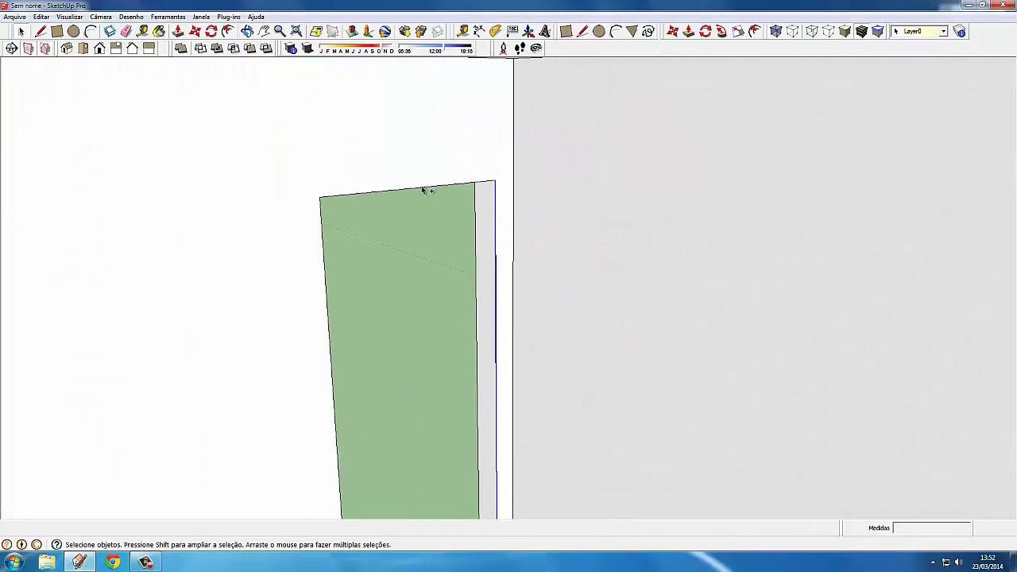
pyautogui.moveTo(323, 265)
pyautogui.mouseDown(button='middle')
pyautogui.moveTo(188, 386)
pyautogui.moveTo(549, 272)
pyautogui.moveTo(464, 414)
pyautogui.mouseUp(button='middle')
pyautogui.scroll(-3, 471, 430)
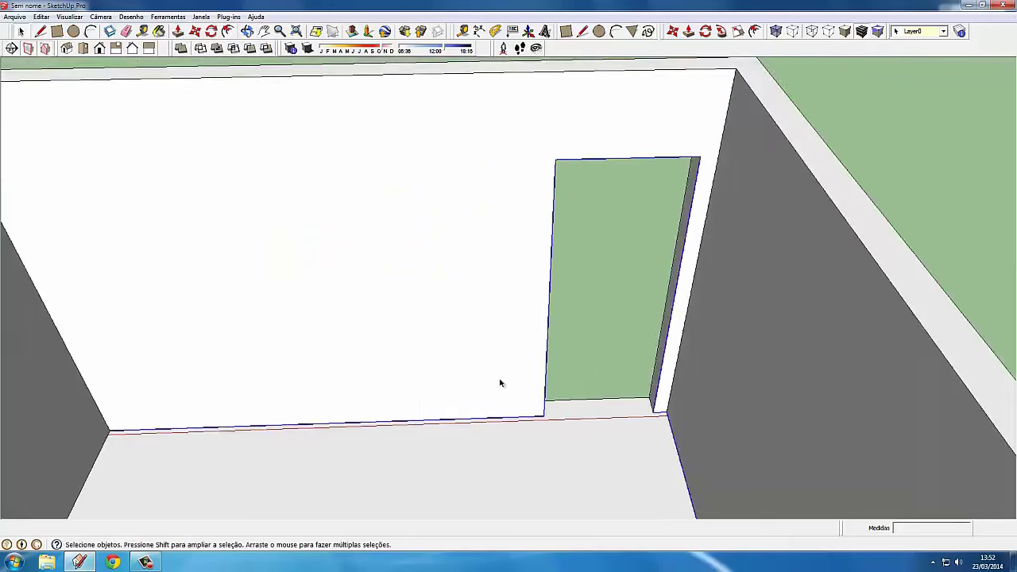
pyautogui.moveTo(500, 382)
pyautogui.mouseDown(button='middle')
pyautogui.moveTo(281, 345)
pyautogui.moveTo(674, 297)
pyautogui.moveTo(436, 329)
pyautogui.moveTo(435, 363)
pyautogui.mouseUp(button='middle')
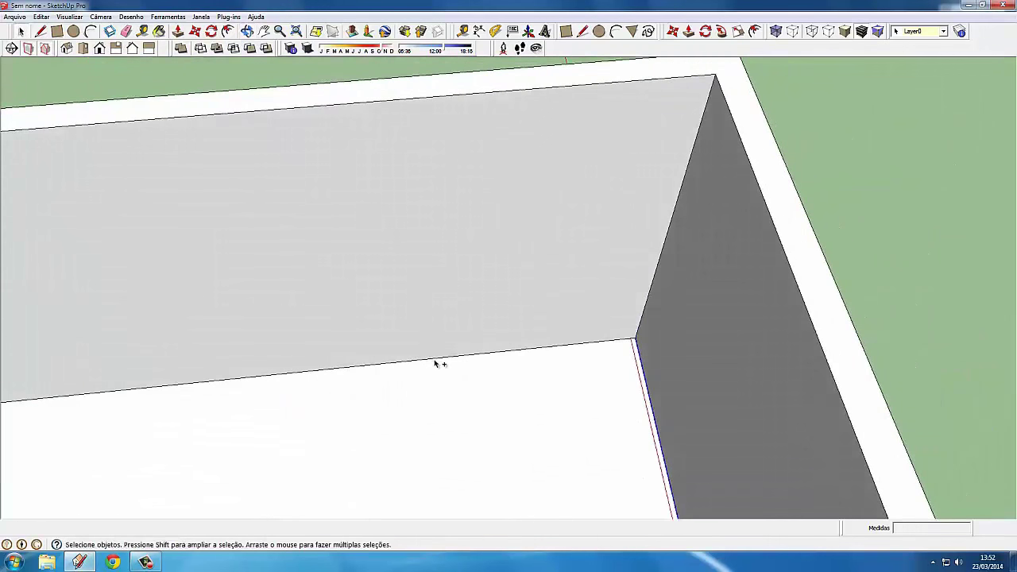
pyautogui.moveTo(681, 325)
pyautogui.mouseDown(button='middle')
pyautogui.moveTo(531, 347)
pyautogui.moveTo(601, 280)
pyautogui.moveTo(429, 271)
pyautogui.mouseUp(button='middle')
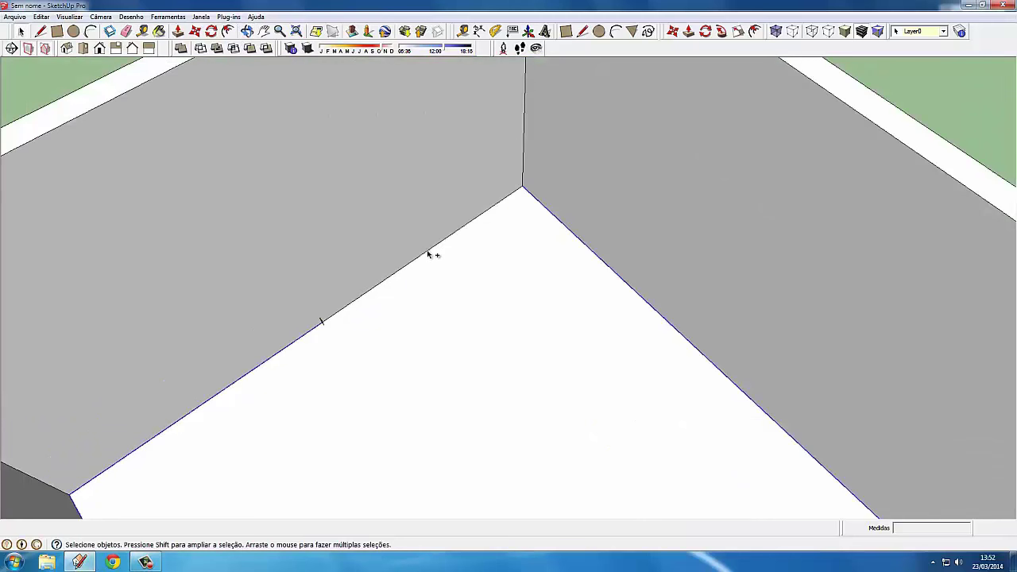
pyautogui.moveTo(471, 309)
pyautogui.mouseDown(button='middle')
pyautogui.moveTo(432, 323)
pyautogui.moveTo(390, 273)
pyautogui.moveTo(338, 295)
pyautogui.moveTo(404, 295)
pyautogui.moveTo(371, 315)
pyautogui.moveTo(313, 295)
pyautogui.moveTo(224, 86)
pyautogui.mouseUp(button='middle')
# Step: Paint the baseboard profile with Madeira_cerejeira_original from the Madeiras materials category
pyautogui.click(159, 32)
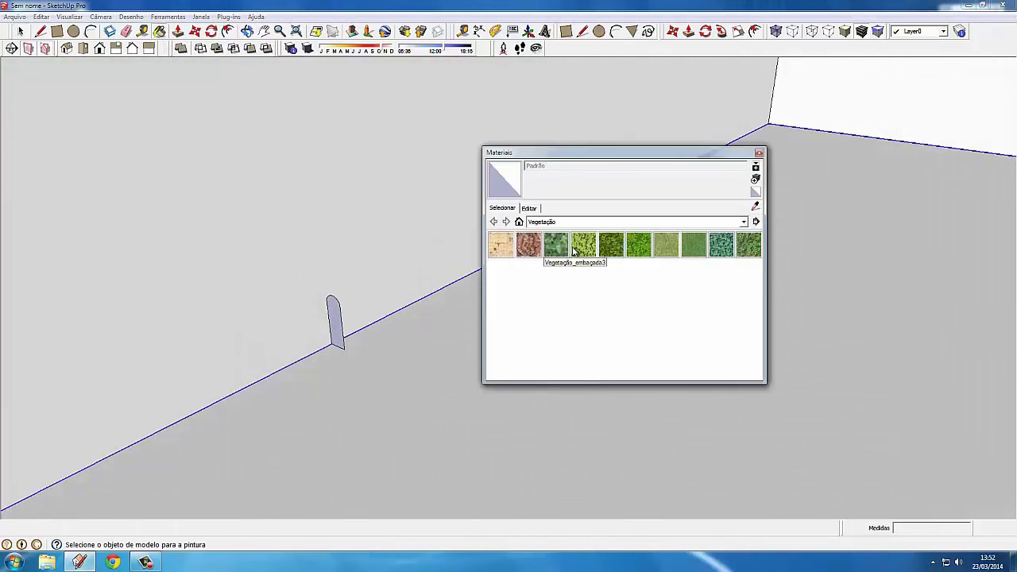
pyautogui.click(552, 223)
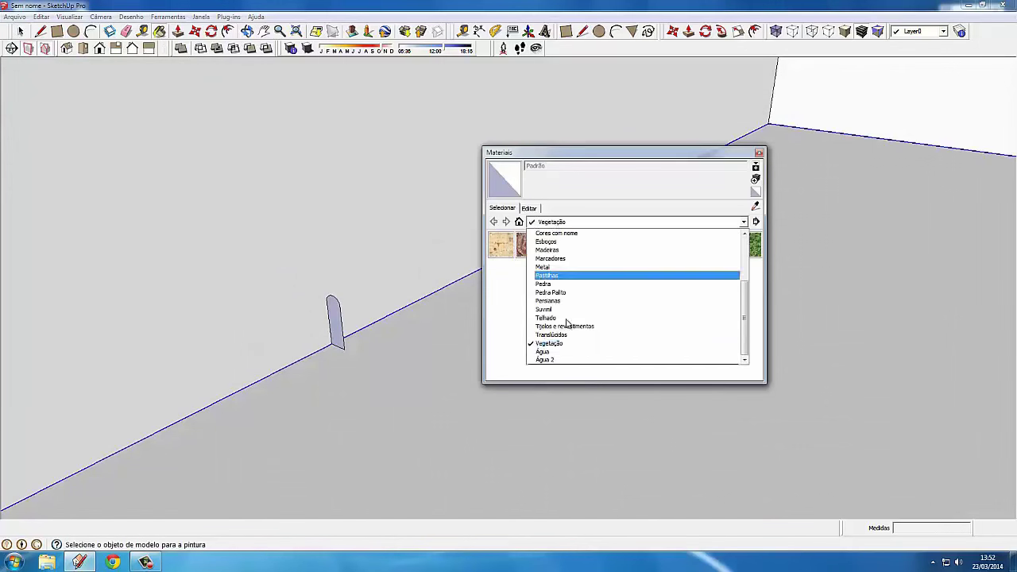
pyautogui.click(590, 254)
pyautogui.click(556, 244)
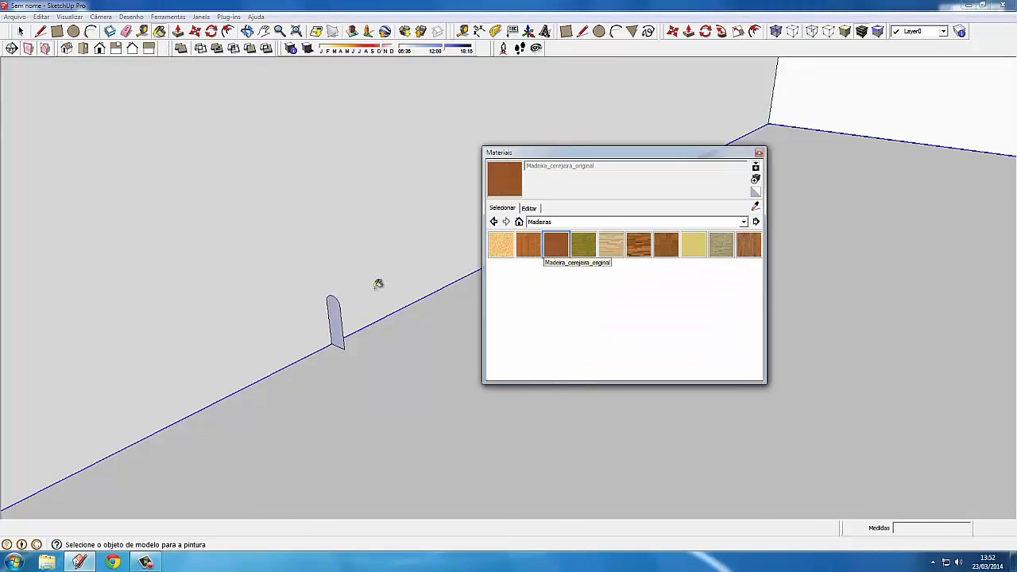
pyautogui.click(334, 314)
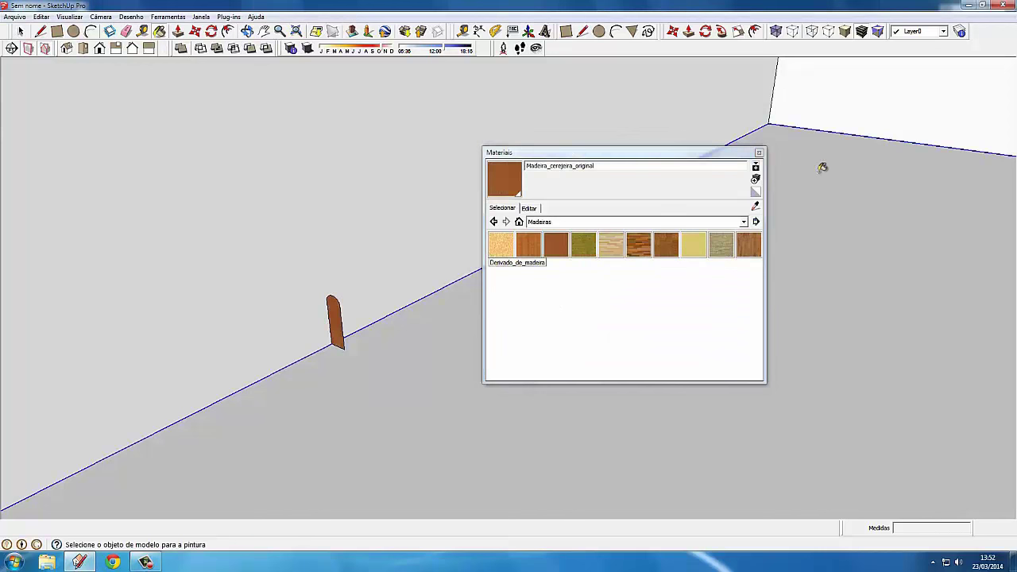
pyautogui.click(759, 153)
pyautogui.click(720, 32)
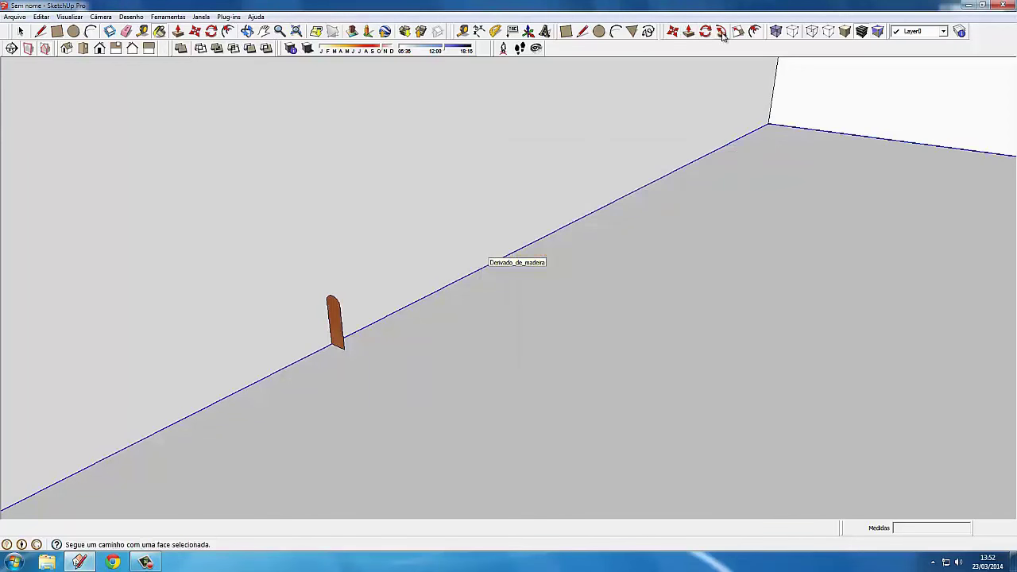
# Step: Run Follow Me on the profile to create the baseboard, then orbit to view the room
pyautogui.click(335, 317)
pyautogui.scroll(-2, 381, 316)
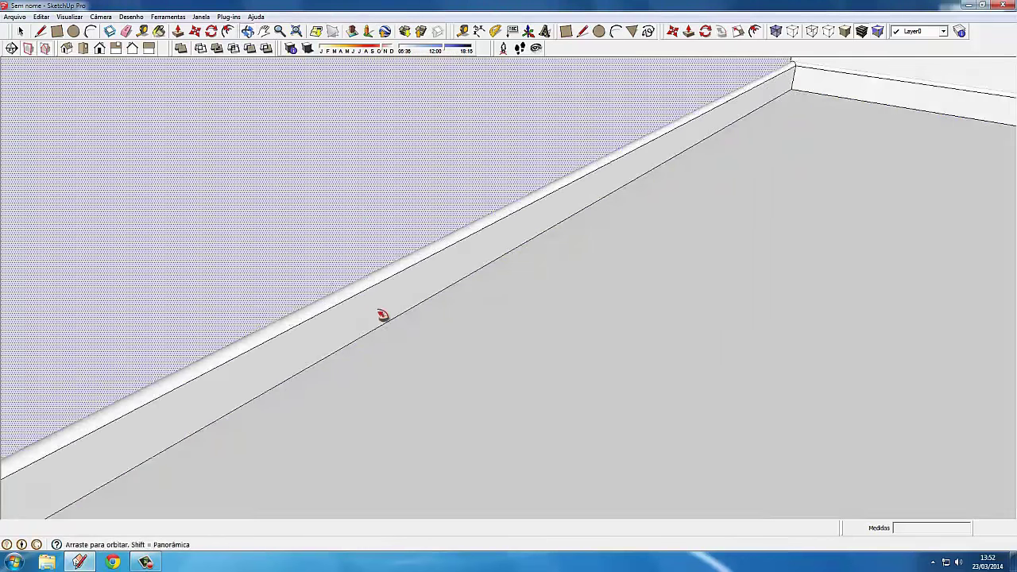
pyautogui.scroll(3, 411, 265)
pyautogui.scroll(-2, 411, 266)
pyautogui.scroll(3, 405, 256)
pyautogui.scroll(-3, 404, 256)
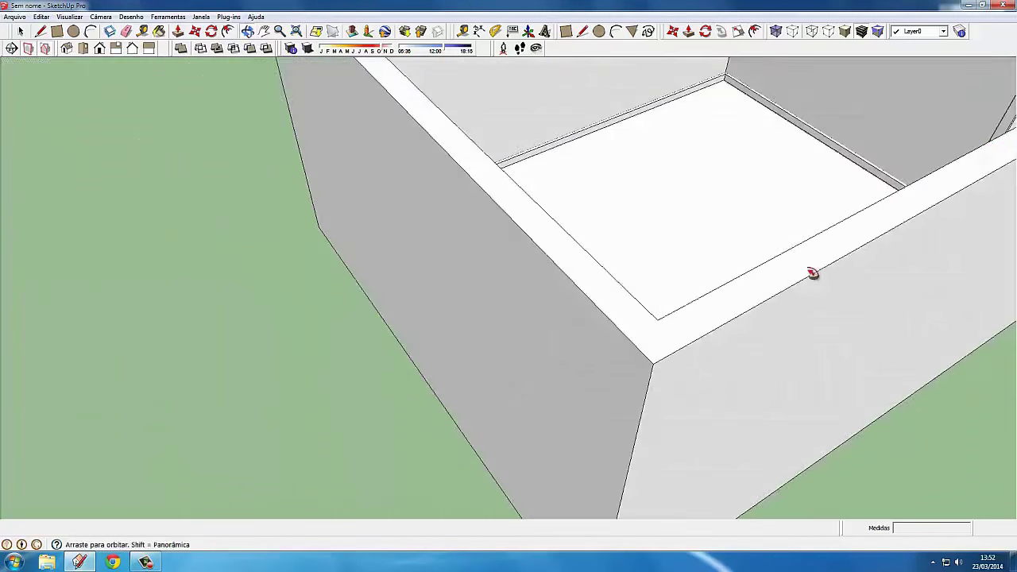
pyautogui.moveTo(813, 273)
pyautogui.mouseDown(button='middle')
pyautogui.moveTo(556, 438)
pyautogui.moveTo(806, 257)
pyautogui.mouseUp(button='middle')
pyautogui.scroll(3, 713, 391)
pyautogui.scroll(-3, 713, 391)
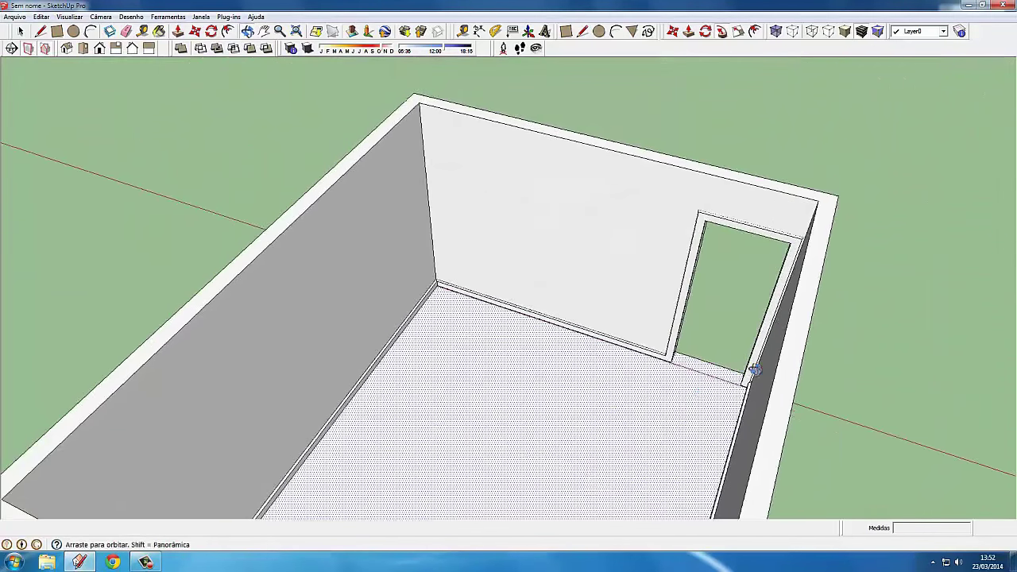
pyautogui.moveTo(713, 391); pyautogui.dragTo(762, 311, button='middle')
pyautogui.scroll(3, 700, 340)
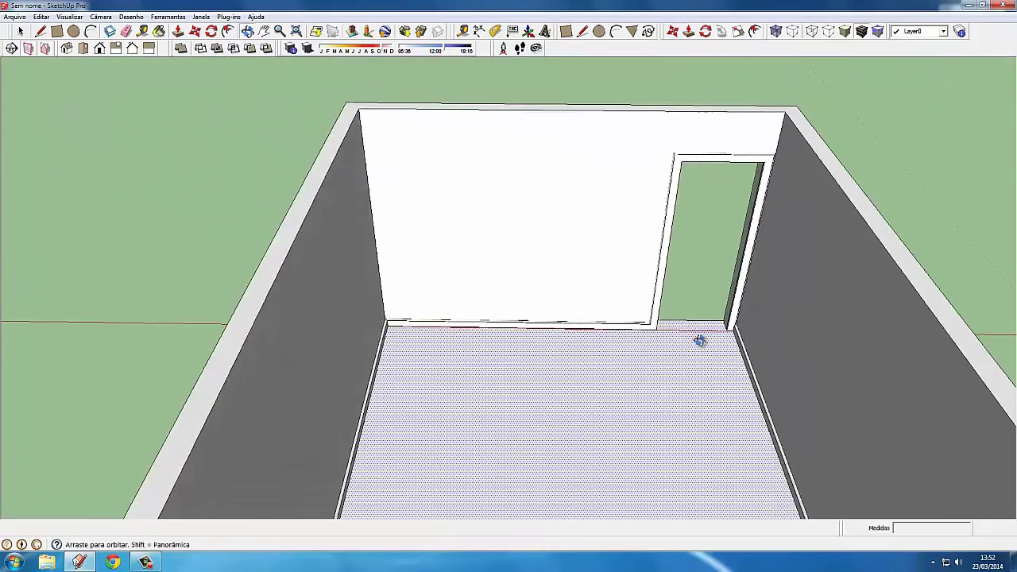
pyautogui.scroll(-3, 699, 340)
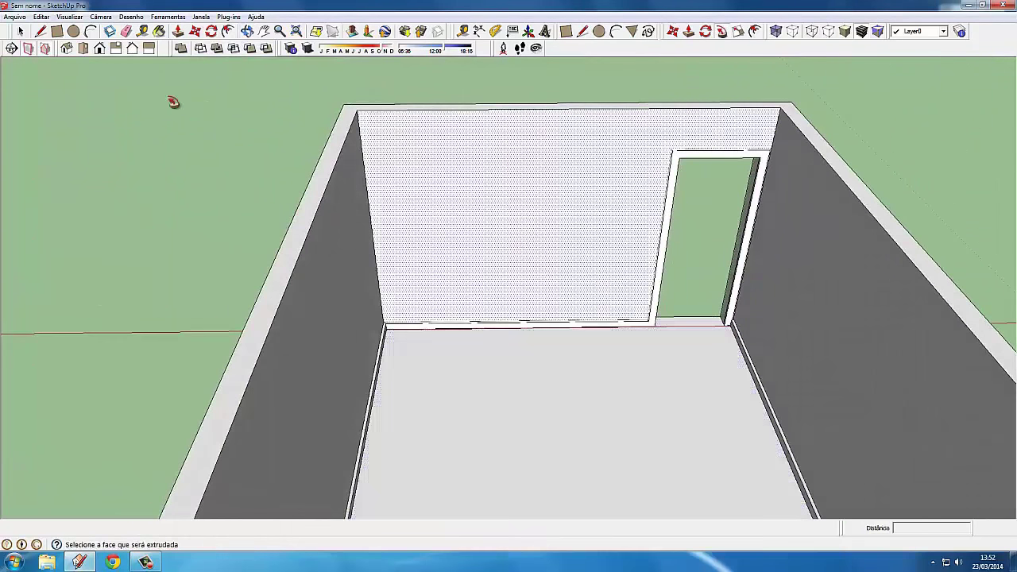
# Step: Select the entire connected model near the wall-floor corner, then clear the selection
pyautogui.click(20, 31)
pyautogui.scroll(3, 420, 374)
pyautogui.moveTo(355, 310); pyautogui.dragTo(329, 246, button='middle')
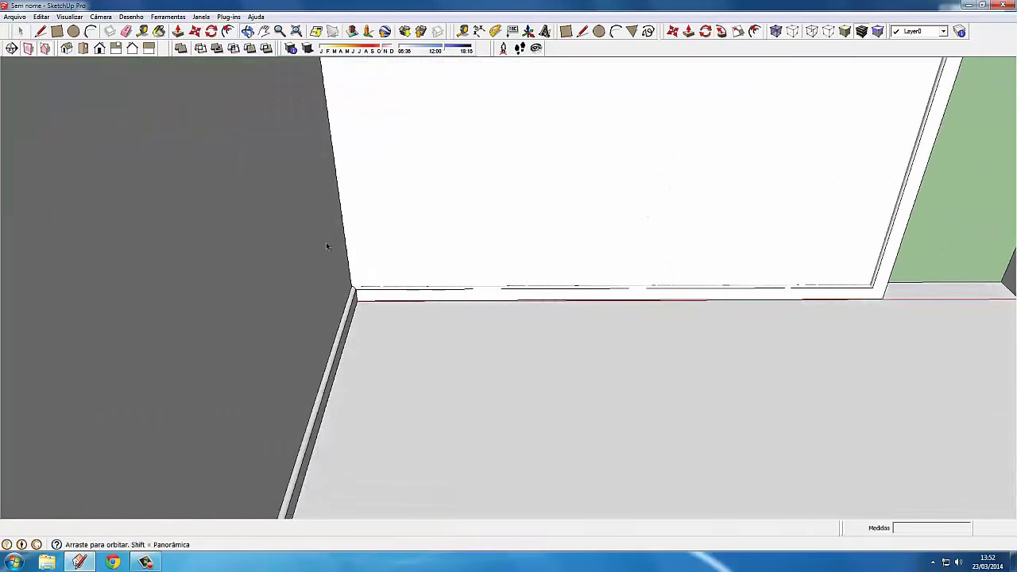
pyautogui.scroll(2, 400, 281)
pyautogui.moveTo(400, 281)
pyautogui.mouseDown(button='middle')
pyautogui.moveTo(378, 310)
pyautogui.moveTo(472, 327)
pyautogui.moveTo(305, 352)
pyautogui.mouseUp(button='middle')
pyautogui.tripleClick(377, 310)
pyautogui.scroll(-2, 305, 352)
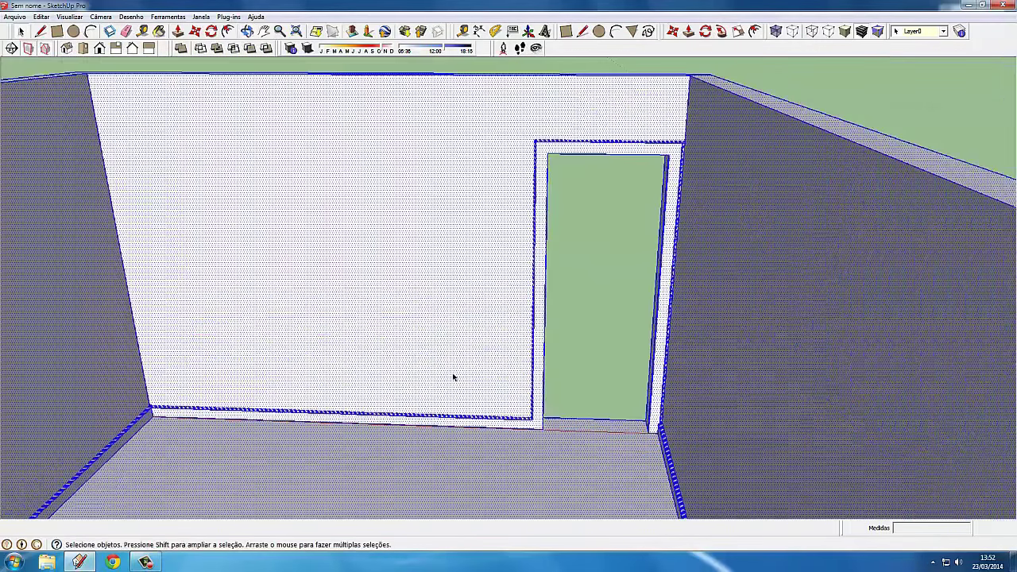
pyautogui.scroll(1, 454, 377)
pyautogui.hotkey('ctrl', 't')
# Step: Zoom in on the door wall and select the door frame
pyautogui.moveTo(558, 261)
pyautogui.mouseDown(button='middle')
pyautogui.moveTo(596, 265)
pyautogui.moveTo(481, 154)
pyautogui.mouseUp(button='middle')
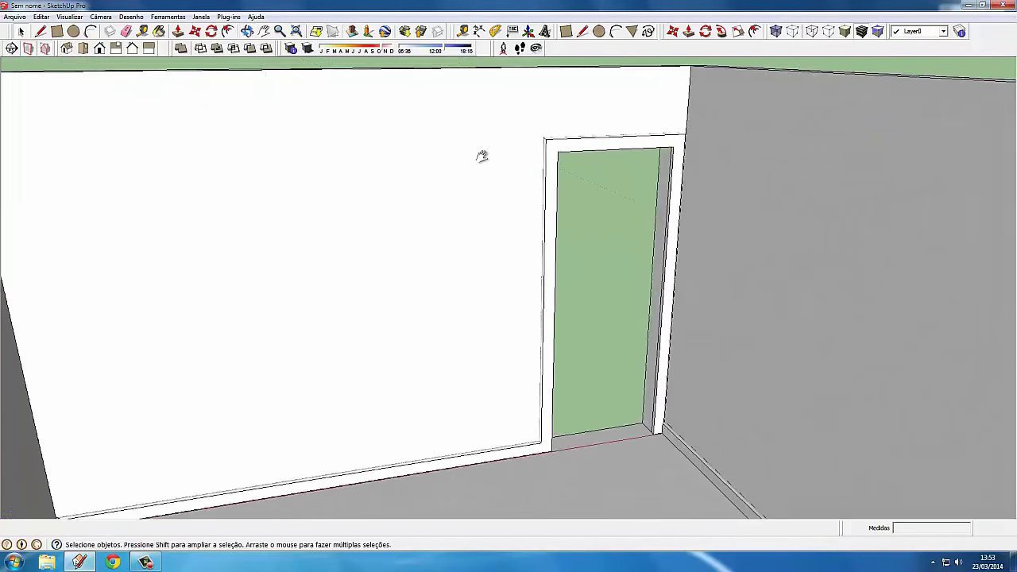
pyautogui.scroll(-2, 431, 272)
pyautogui.scroll(-3, 445, 270)
pyautogui.scroll(2, 520, 246)
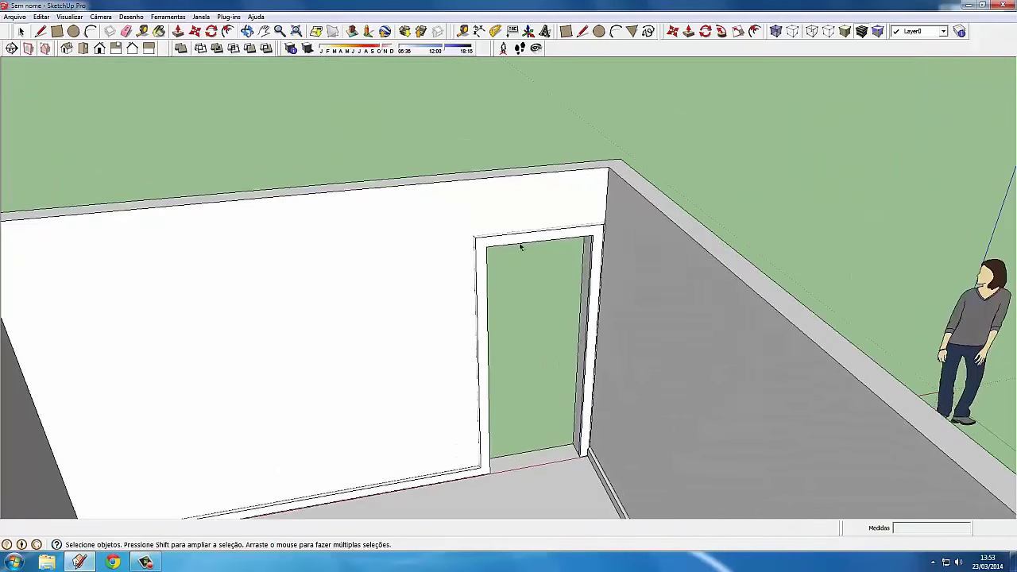
pyautogui.scroll(1, 522, 236)
pyautogui.scroll(-3, 518, 240)
pyautogui.scroll(2, 515, 244)
pyautogui.scroll(1, 515, 241)
pyautogui.click(514, 241)
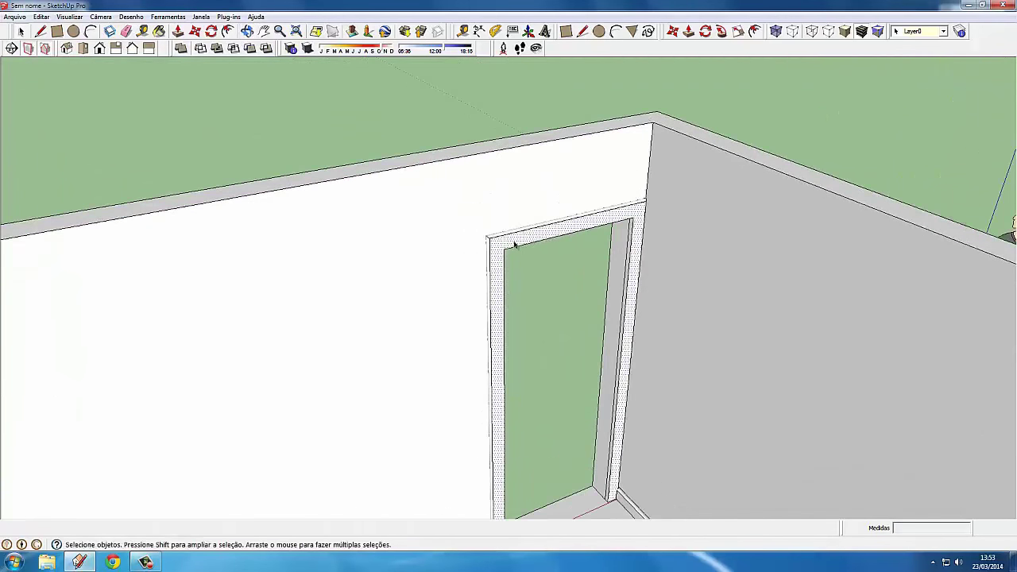
pyautogui.scroll(2, 514, 240)
# Step: Paint the door frame and its top face with the cherry wood material
pyautogui.click(159, 33)
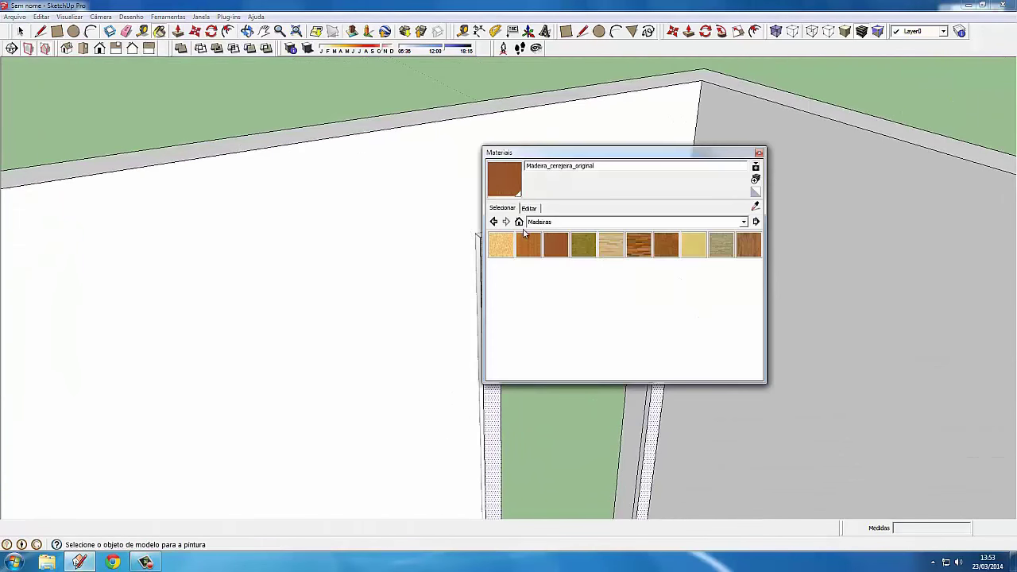
pyautogui.click(759, 150)
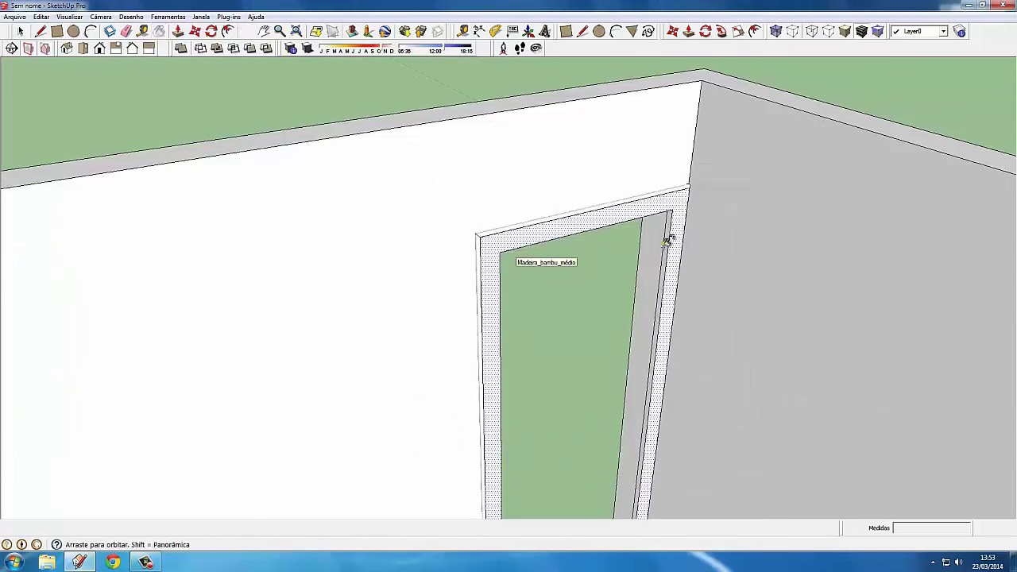
pyautogui.scroll(2, 652, 206)
pyautogui.click(623, 108)
pyautogui.scroll(2, 626, 128)
pyautogui.click(626, 129)
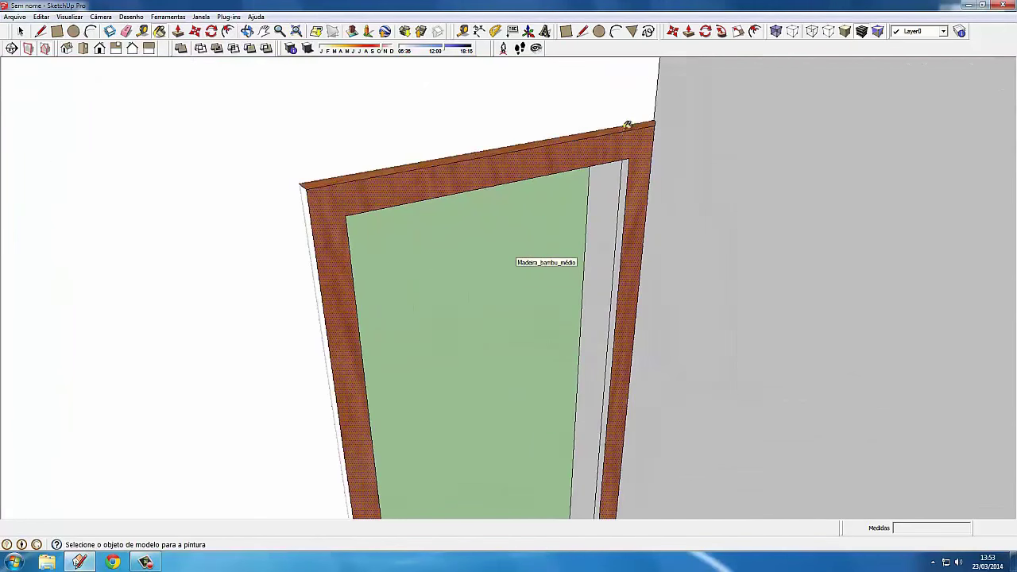
pyautogui.scroll(2, 626, 131)
pyautogui.scroll(-2, 631, 163)
# Step: Paint both door jambs and the baseboard faces beside the door with wood
pyautogui.moveTo(620, 175)
pyautogui.mouseDown(button='middle')
pyautogui.moveTo(624, 227)
pyautogui.moveTo(436, 178)
pyautogui.mouseUp(button='middle')
pyautogui.click(401, 221)
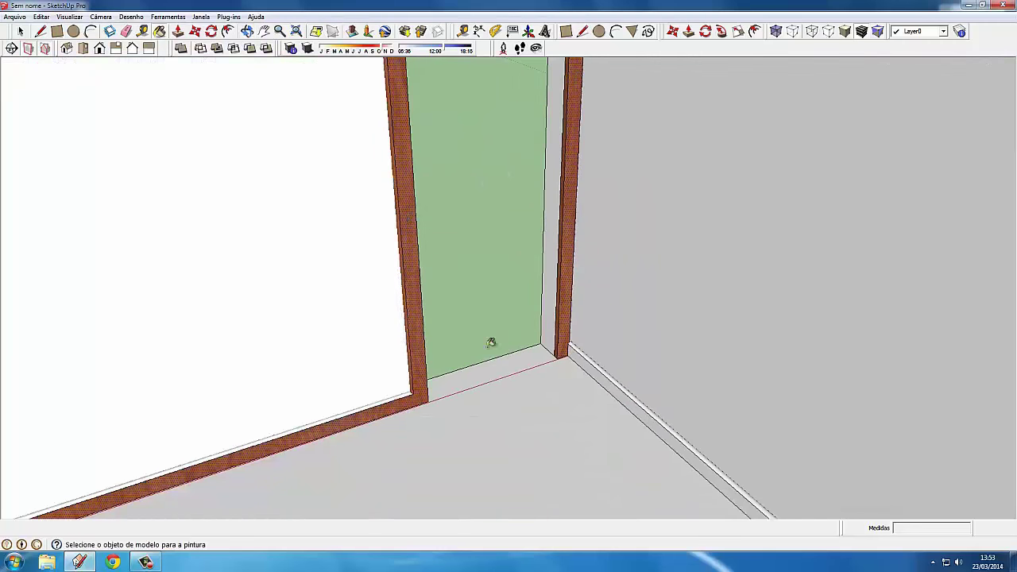
pyautogui.scroll(1, 468, 386)
pyautogui.scroll(2, 447, 390)
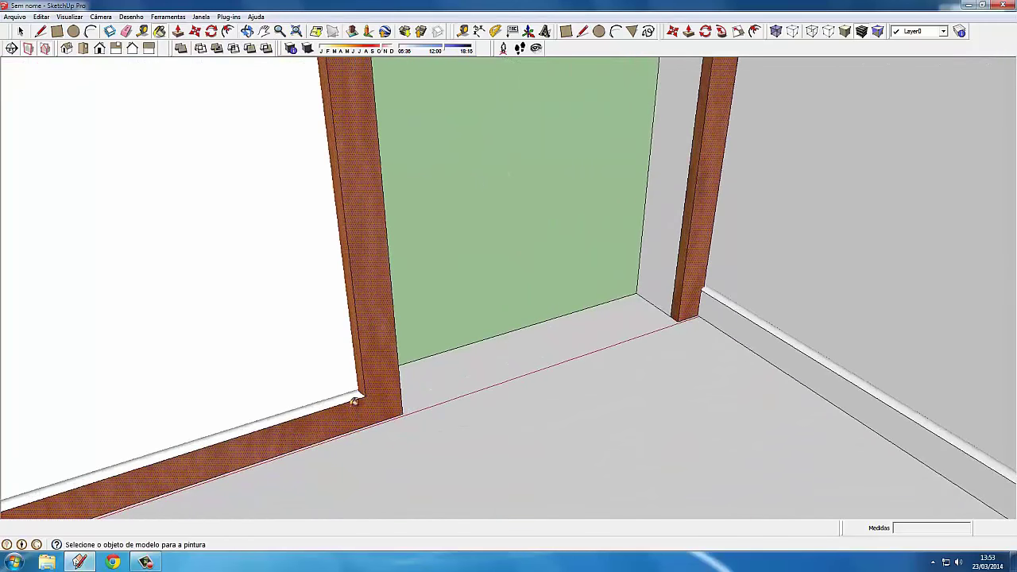
pyautogui.click(772, 336)
pyautogui.click(765, 318)
pyautogui.moveTo(642, 393)
pyautogui.mouseDown(button='middle')
pyautogui.moveTo(422, 336)
pyautogui.moveTo(624, 302)
pyautogui.moveTo(538, 252)
pyautogui.moveTo(659, 265)
pyautogui.moveTo(925, 266)
pyautogui.moveTo(580, 311)
pyautogui.moveTo(815, 259)
pyautogui.mouseUp(button='middle')
pyautogui.click(912, 256)
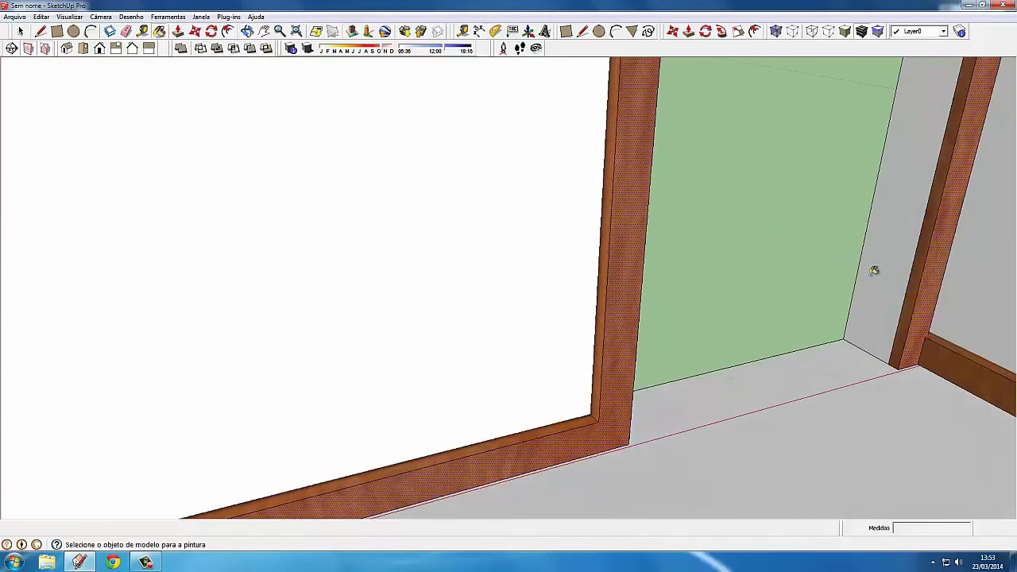
# Step: Paint the remaining baseboard top faces wood and orbit out to check the room
pyautogui.moveTo(874, 271)
pyautogui.mouseDown(button='middle')
pyautogui.moveTo(432, 357)
pyautogui.moveTo(774, 291)
pyautogui.moveTo(281, 136)
pyautogui.moveTo(621, 220)
pyautogui.moveTo(173, 129)
pyautogui.moveTo(638, 270)
pyautogui.moveTo(601, 254)
pyautogui.moveTo(341, 273)
pyautogui.moveTo(890, 279)
pyautogui.moveTo(627, 305)
pyautogui.moveTo(840, 209)
pyautogui.moveTo(379, 182)
pyautogui.moveTo(392, 164)
pyautogui.mouseUp(button='middle')
pyautogui.click(602, 230)
pyautogui.click(602, 230)
pyautogui.click(406, 153)
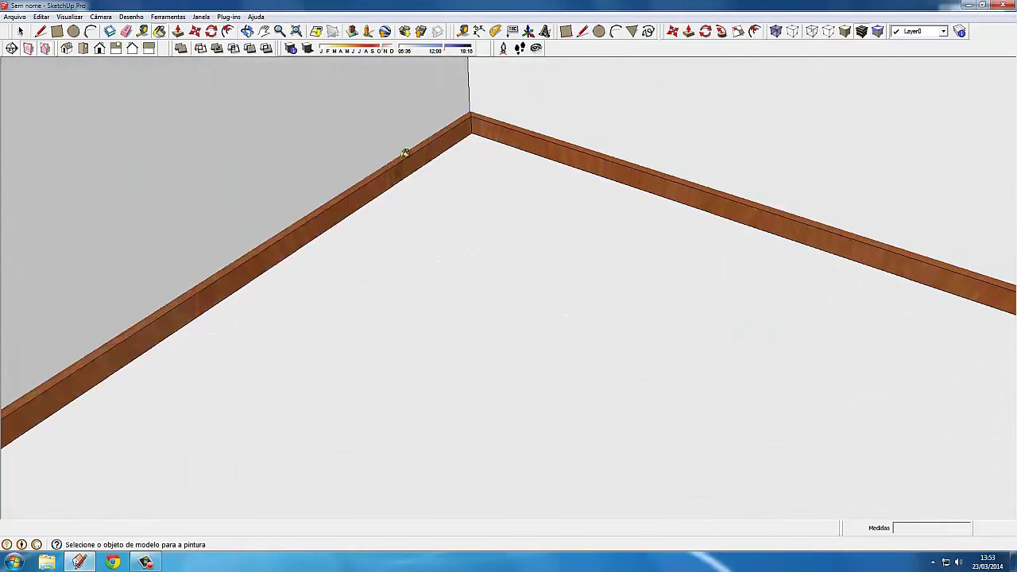
pyautogui.moveTo(476, 155)
pyautogui.mouseDown(button='middle')
pyautogui.moveTo(281, 163)
pyautogui.moveTo(804, 197)
pyautogui.moveTo(424, 252)
pyautogui.moveTo(808, 241)
pyautogui.moveTo(694, 295)
pyautogui.moveTo(563, 311)
pyautogui.moveTo(880, 293)
pyautogui.moveTo(629, 372)
pyautogui.moveTo(468, 279)
pyautogui.mouseUp(button='middle')
pyautogui.scroll(-3, 468, 279)
pyautogui.moveTo(545, 334); pyautogui.dragTo(489, 293, button='middle')
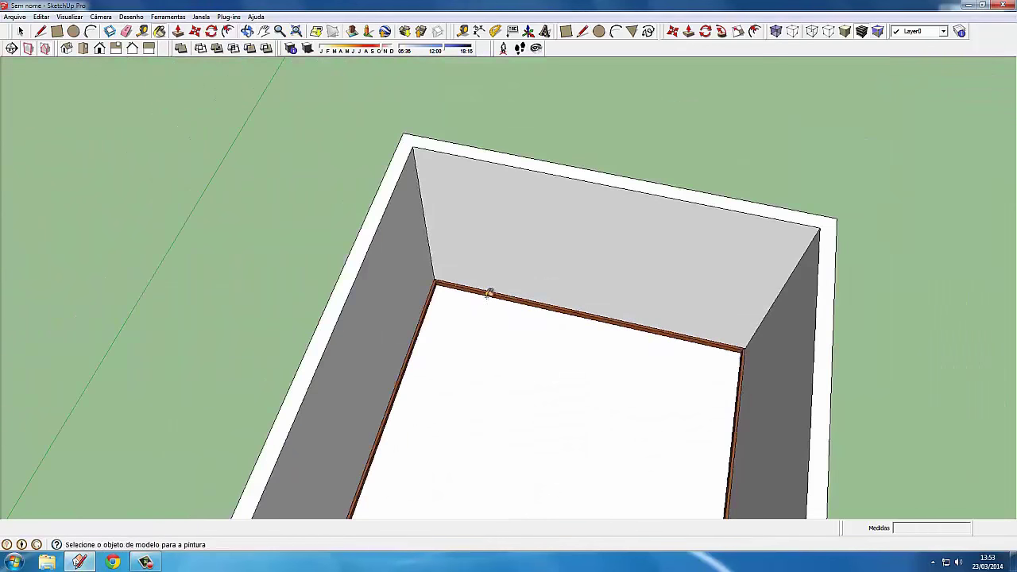
pyautogui.click(21, 32)
pyautogui.scroll(3, 504, 334)
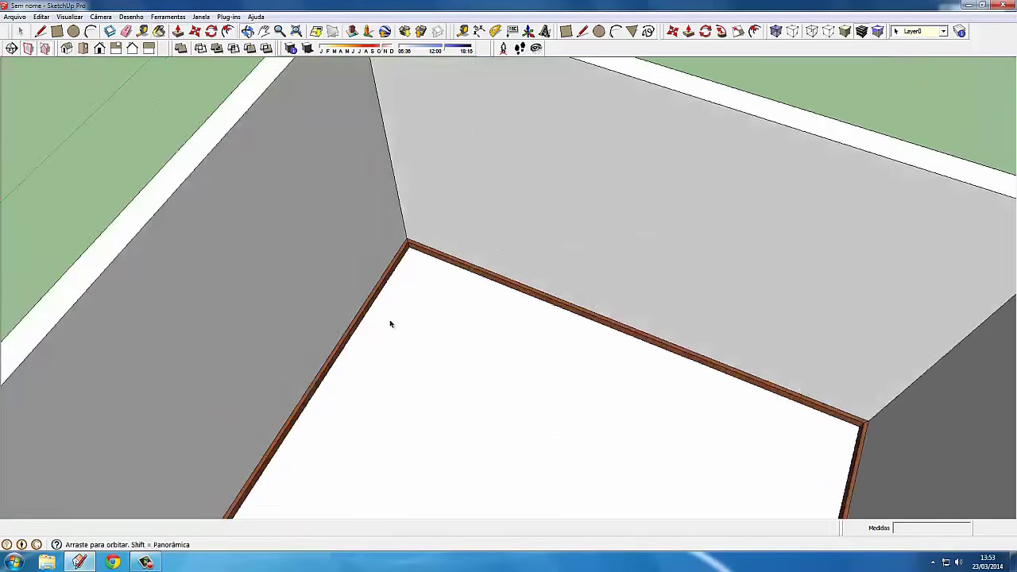
pyautogui.moveTo(390, 323)
pyautogui.mouseDown(button='middle')
pyautogui.moveTo(450, 302)
pyautogui.moveTo(529, 294)
pyautogui.moveTo(406, 352)
pyautogui.moveTo(245, 352)
pyautogui.moveTo(726, 374)
pyautogui.moveTo(597, 342)
pyautogui.moveTo(492, 345)
pyautogui.moveTo(592, 397)
pyautogui.moveTo(632, 492)
pyautogui.moveTo(549, 371)
pyautogui.moveTo(436, 256)
pyautogui.moveTo(529, 304)
pyautogui.moveTo(574, 282)
pyautogui.moveTo(533, 297)
pyautogui.moveTo(654, 313)
pyautogui.moveTo(929, 299)
pyautogui.moveTo(614, 387)
pyautogui.moveTo(645, 289)
pyautogui.moveTo(590, 336)
pyautogui.mouseUp(button='middle')
# Step: Orbit close to the room corner and select the right wall face
pyautogui.scroll(5, 428, 171)
pyautogui.moveTo(428, 172)
pyautogui.mouseDown(button='middle')
pyautogui.moveTo(465, 141)
pyautogui.moveTo(517, 291)
pyautogui.moveTo(639, 200)
pyautogui.moveTo(701, 200)
pyautogui.mouseUp(button='middle')
pyautogui.keyDown('shift'); pyautogui.moveTo(687, 219); pyautogui.dragTo(609, 211, button='middle'); pyautogui.keyUp('shift')
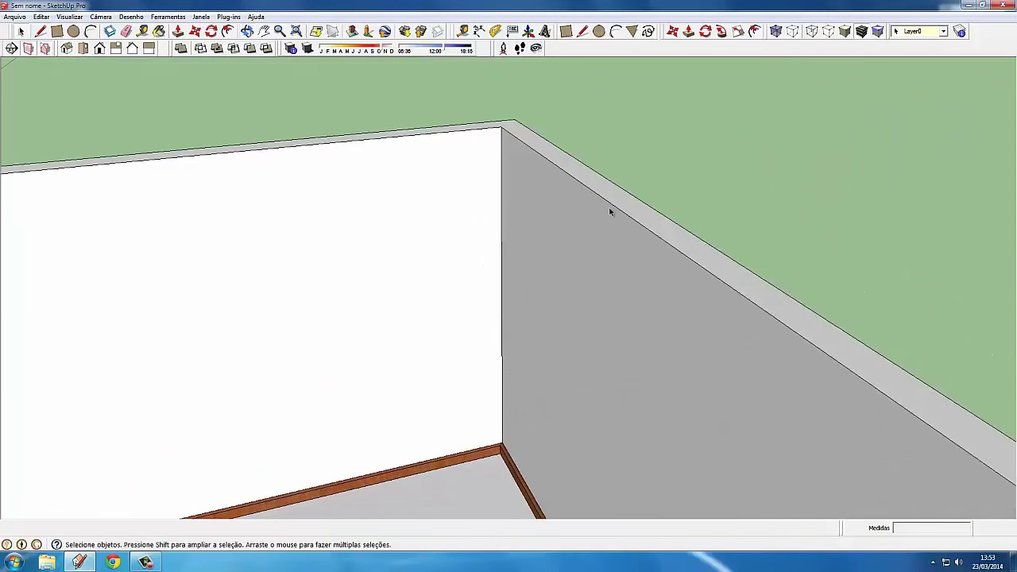
pyautogui.click(612, 191)
# Step: Draw a small closed rectangle on the right wall hanging from its top edge
pyautogui.click(40, 31)
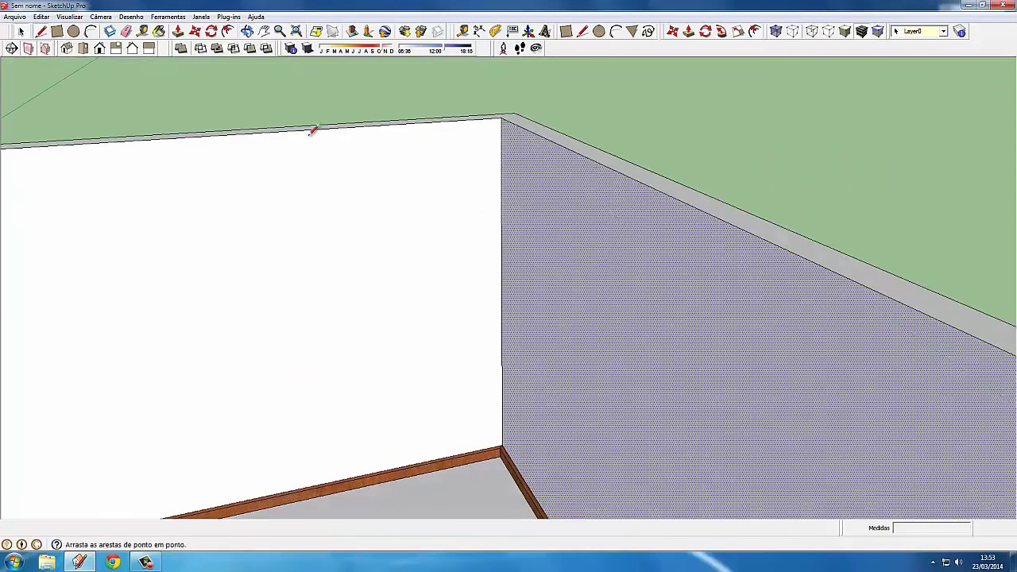
pyautogui.moveTo(310, 130); pyautogui.dragTo(729, 198, button='middle')
pyautogui.click(746, 152)
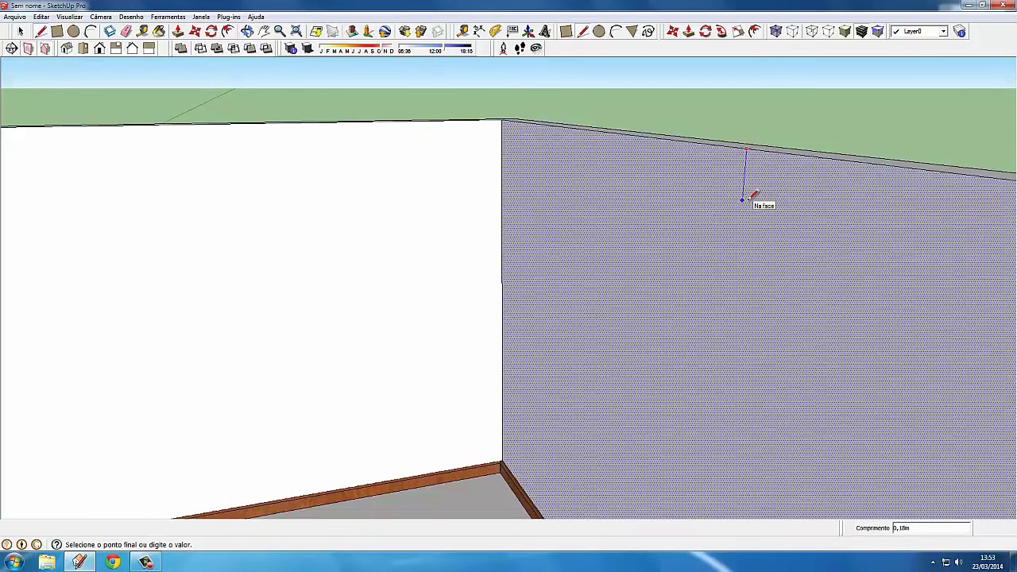
pyautogui.moveTo(749, 205); pyautogui.dragTo(699, 232, button='middle')
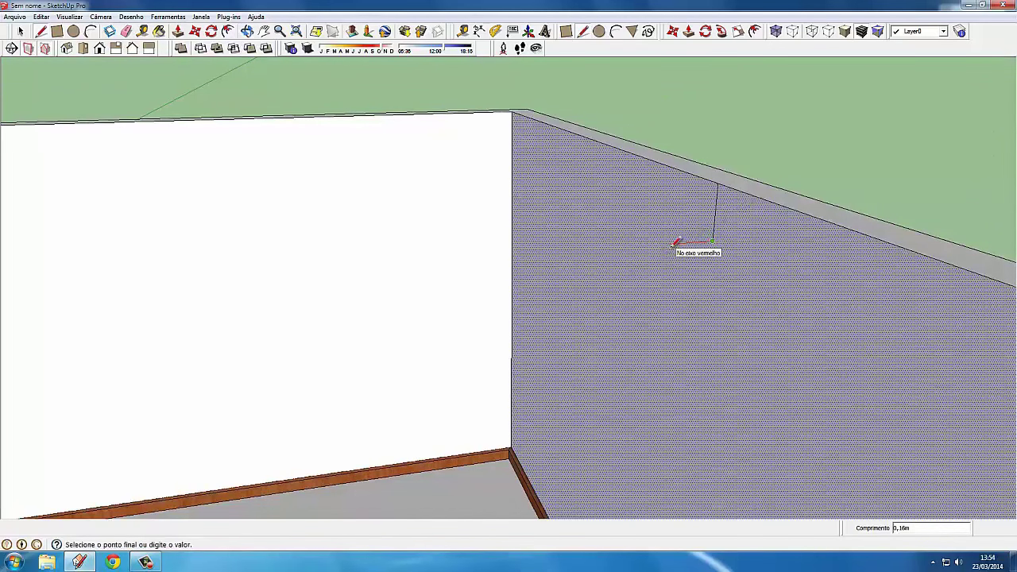
pyautogui.click(674, 243)
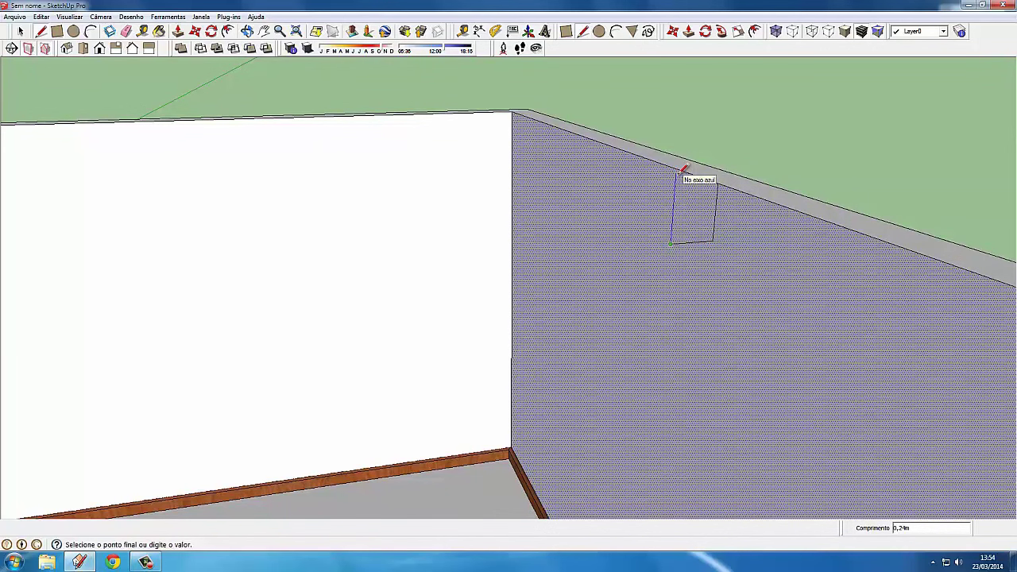
pyautogui.click(677, 172)
pyautogui.click(677, 183)
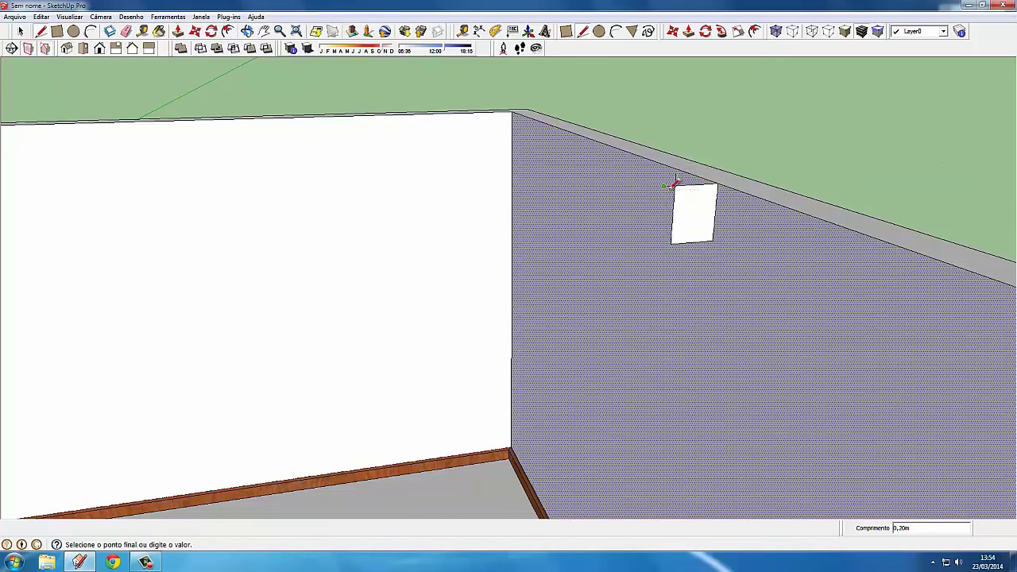
pyautogui.click(22, 32)
pyautogui.scroll(1, 680, 184)
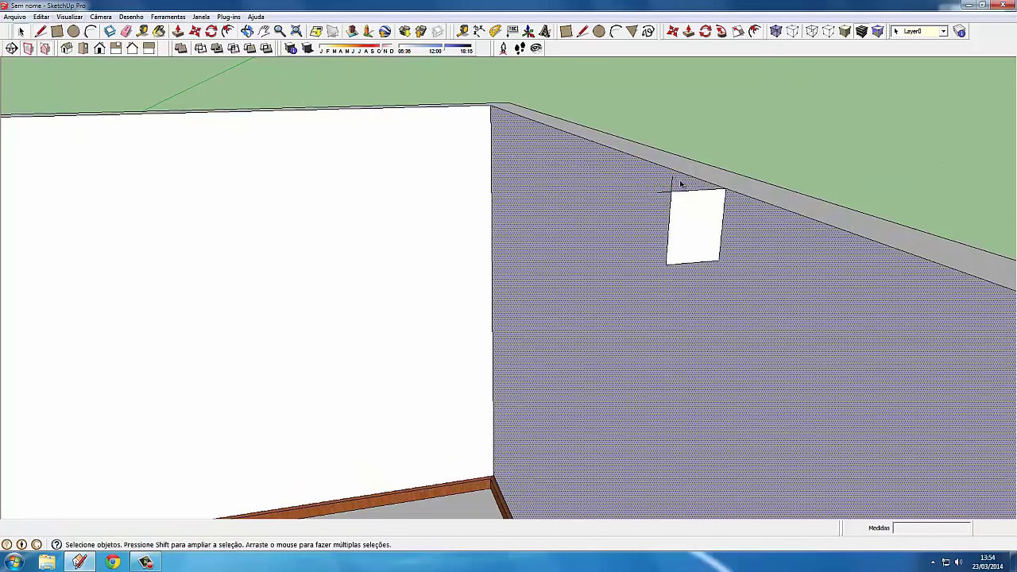
pyautogui.click(672, 184)
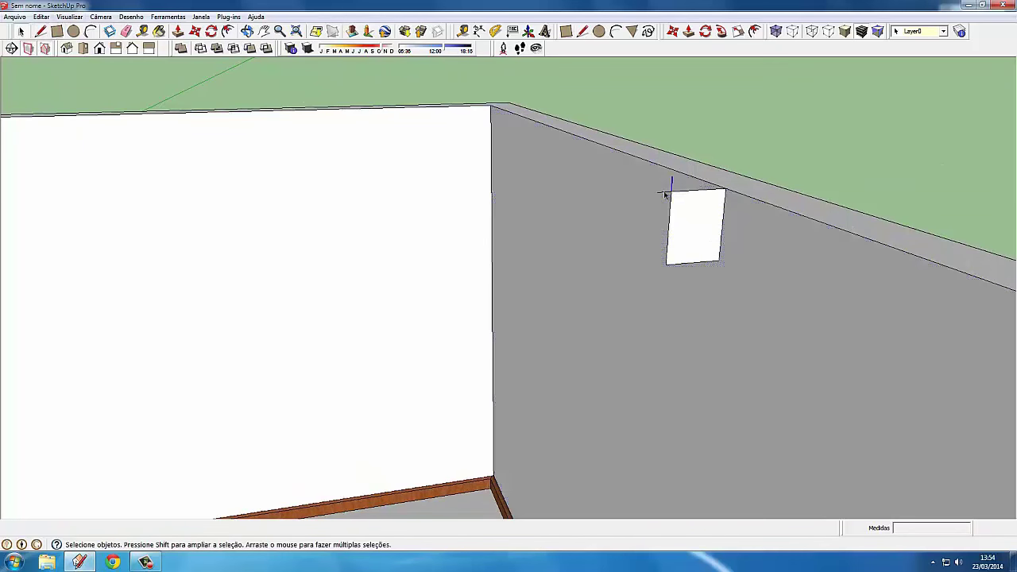
pyautogui.scroll(-1, 690, 204)
# Step: Draw a stepped line and a line across the top inside the small rectangle
pyautogui.click(692, 224)
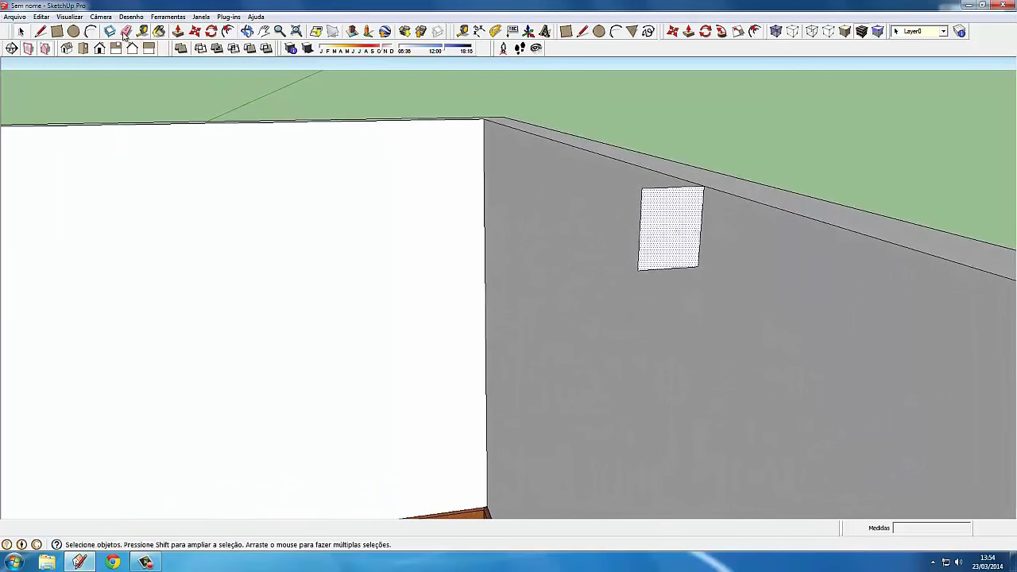
pyautogui.click(74, 31)
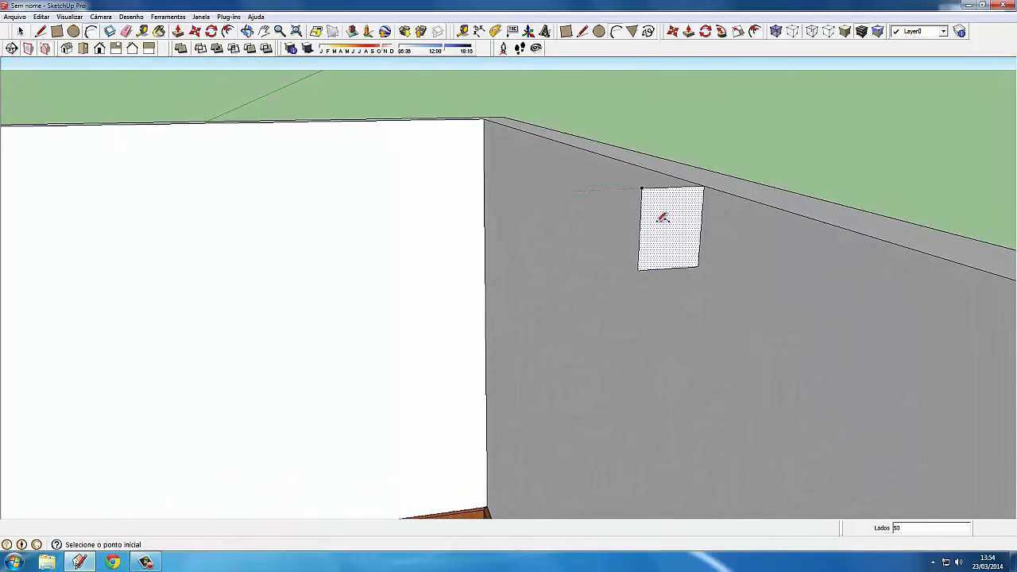
pyautogui.scroll(1, 668, 219)
pyautogui.press('l')
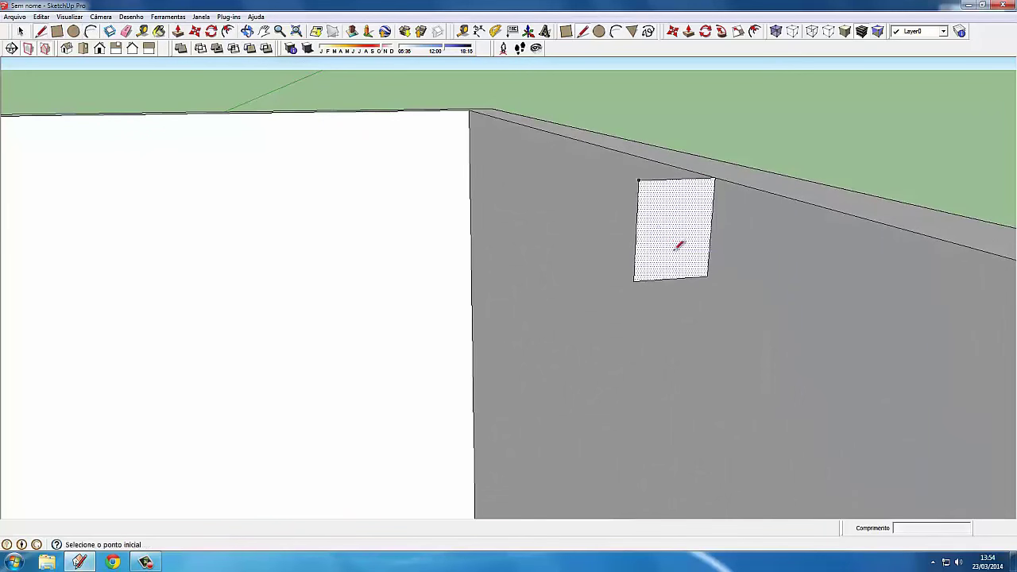
pyautogui.scroll(1, 676, 243)
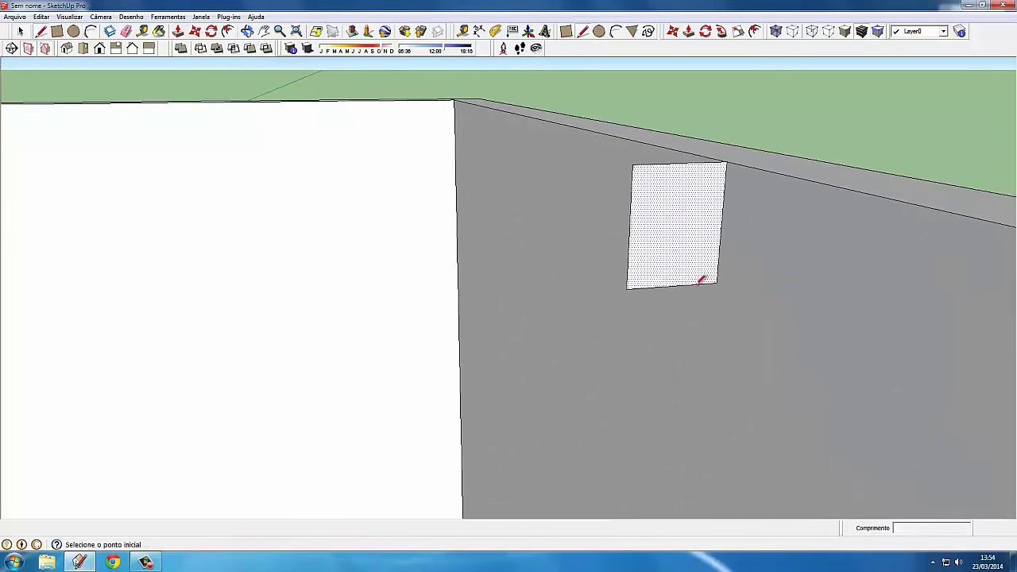
pyautogui.click(694, 283)
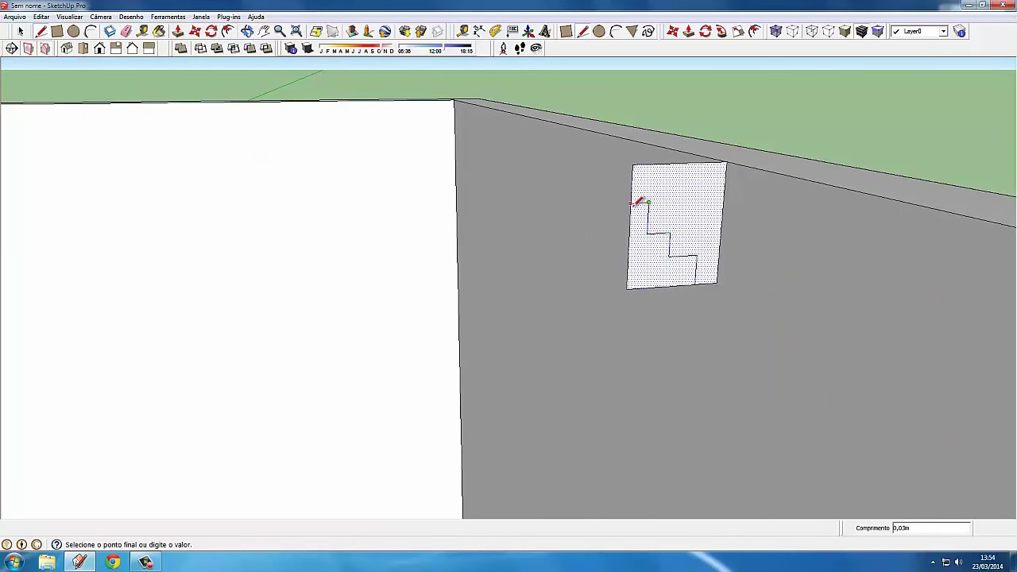
pyautogui.click(633, 203)
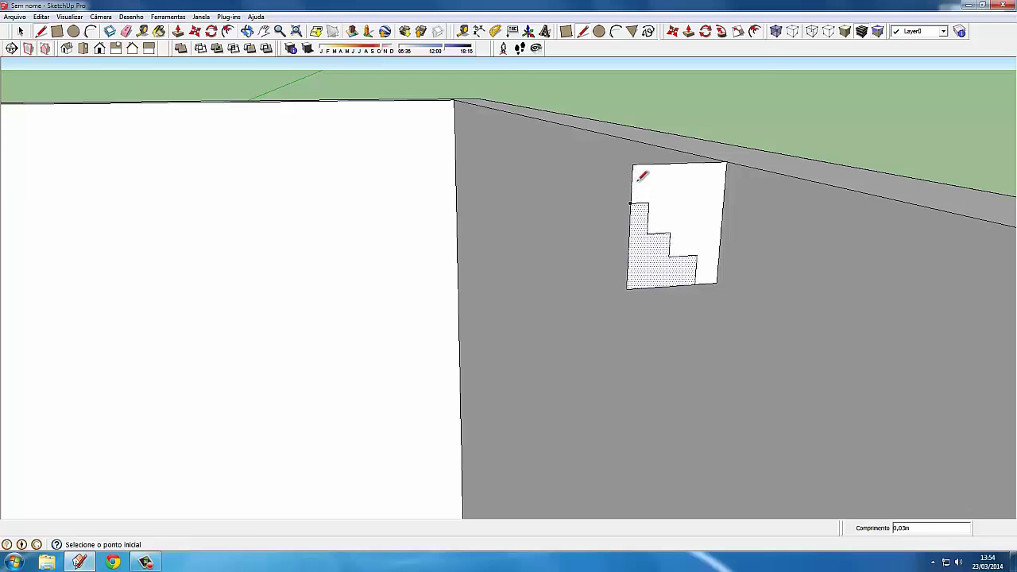
pyautogui.click(633, 183)
pyautogui.click(726, 180)
pyautogui.press('space')
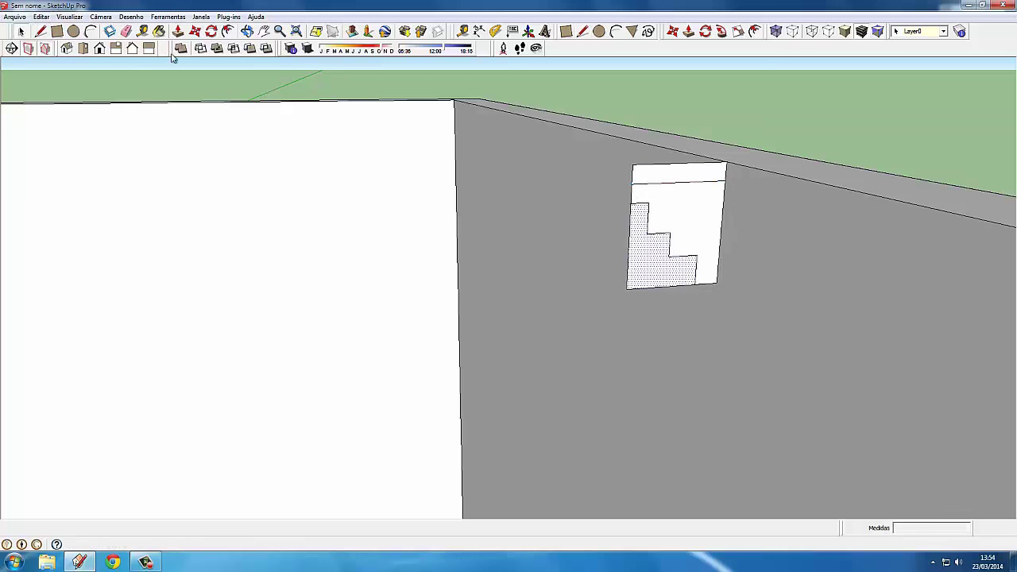
# Step: Erase the lower-left L-shaped piece and the thin top strip to leave the stepped profile
pyautogui.click(127, 31)
pyautogui.click(630, 255)
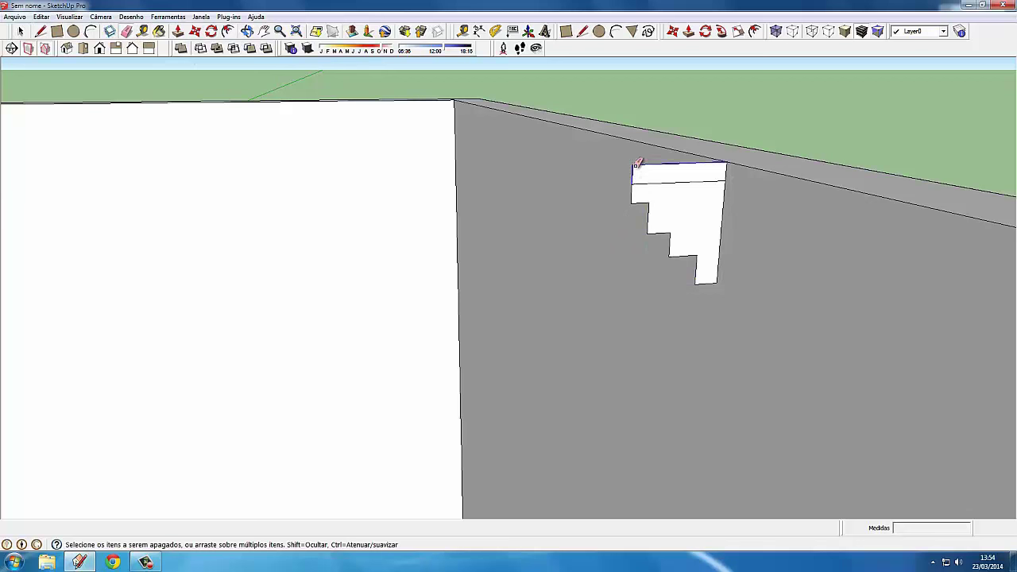
pyautogui.moveTo(636, 165); pyautogui.dragTo(681, 170)
pyautogui.moveTo(667, 201)
pyautogui.mouseDown(button='middle')
pyautogui.moveTo(707, 155)
pyautogui.moveTo(404, 116)
pyautogui.mouseUp(button='middle')
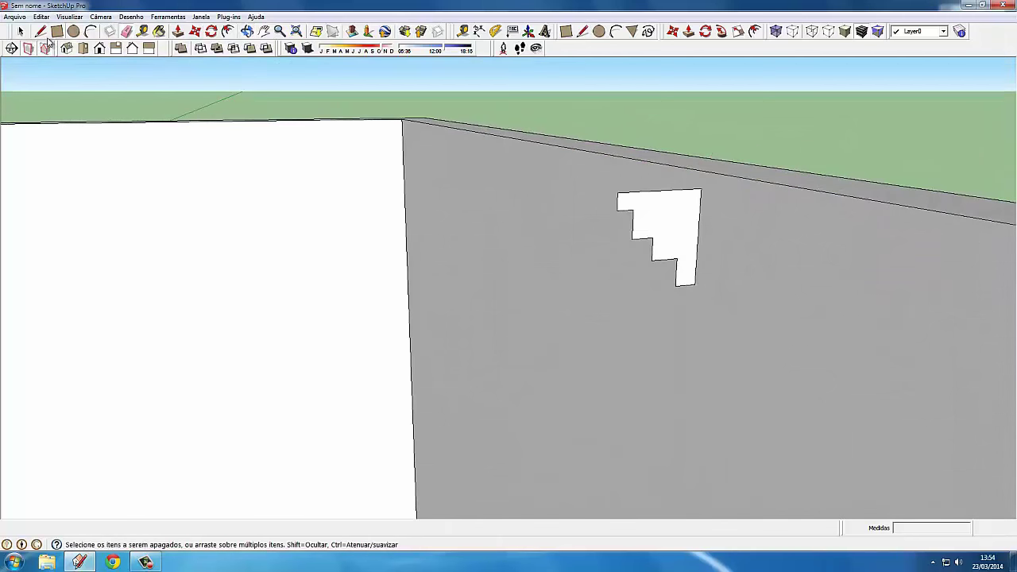
pyautogui.click(20, 31)
pyautogui.moveTo(377, 149); pyautogui.dragTo(667, 193, button='middle')
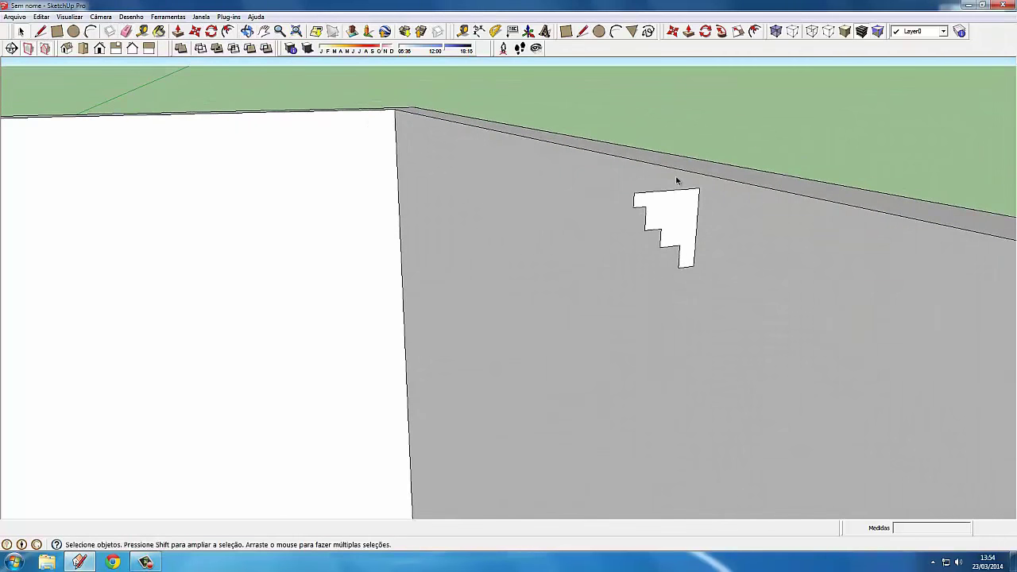
# Step: Select the wall's top edge as the start of the sweep path
pyautogui.scroll(2, 680, 173)
pyautogui.click(712, 178)
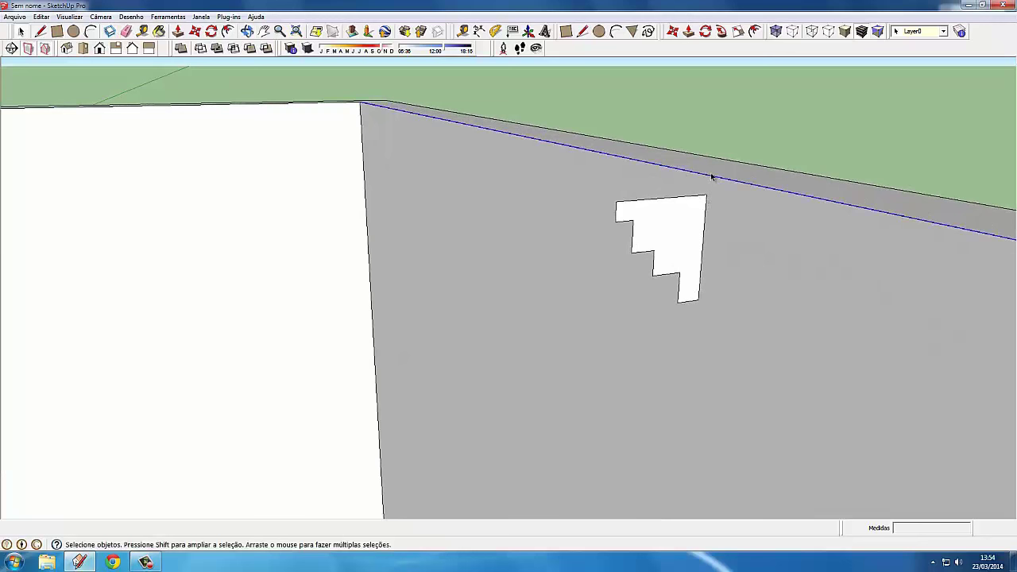
pyautogui.scroll(-2, 699, 205)
pyautogui.moveTo(699, 204)
pyautogui.mouseDown(button='middle')
pyautogui.moveTo(692, 182)
pyautogui.moveTo(695, 223)
pyautogui.moveTo(649, 186)
pyautogui.mouseUp(button='middle')
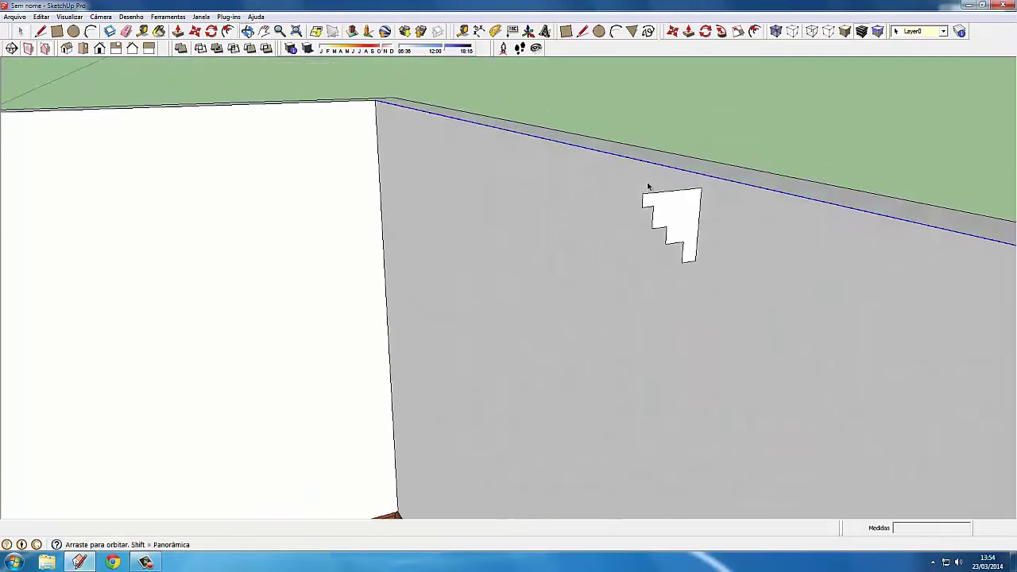
pyautogui.scroll(2, 677, 195)
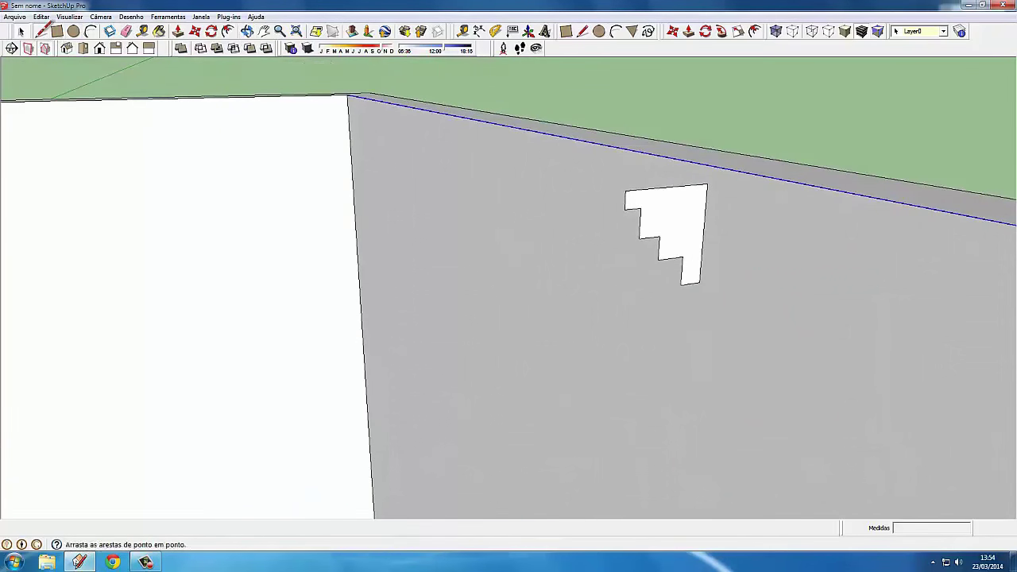
# Step: Draw a line from the profile's top-right corner up to the wall's top edge
pyautogui.click(40, 31)
pyautogui.scroll(1, 731, 178)
pyautogui.click(718, 182)
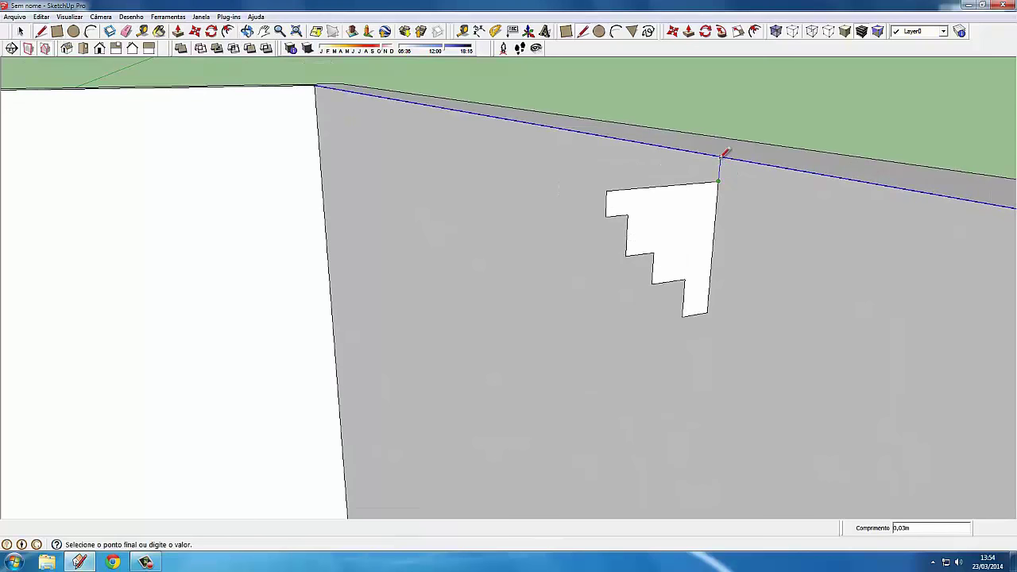
pyautogui.click(720, 158)
pyautogui.click(20, 31)
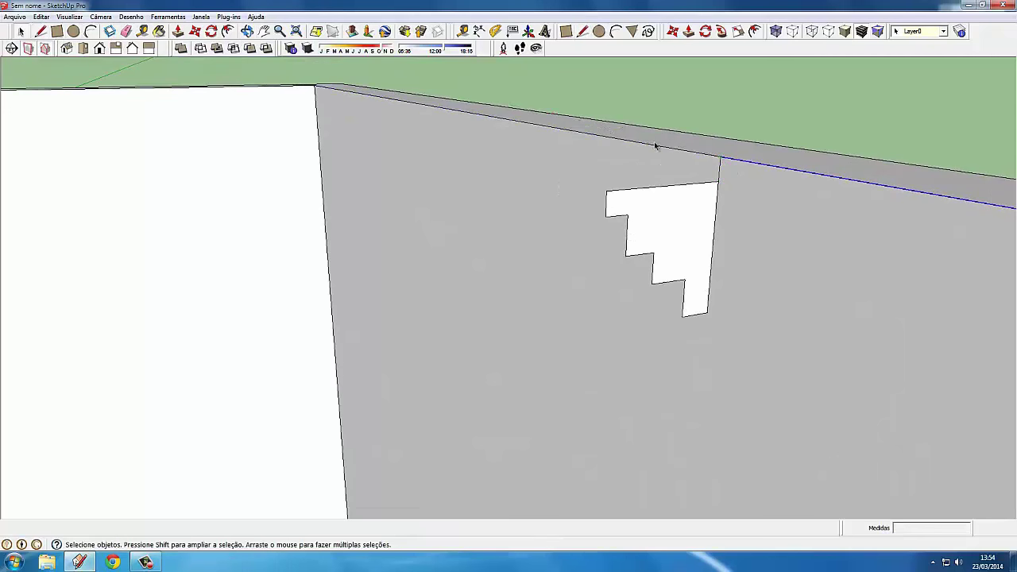
# Step: Add the other walls' top edges to the selection as the molding path
pyautogui.moveTo(656, 147)
pyautogui.mouseDown(button='middle')
pyautogui.moveTo(811, 161)
pyautogui.moveTo(715, 195)
pyautogui.mouseUp(button='middle')
pyautogui.scroll(-3, 561, 107)
pyautogui.scroll(-2, 548, 85)
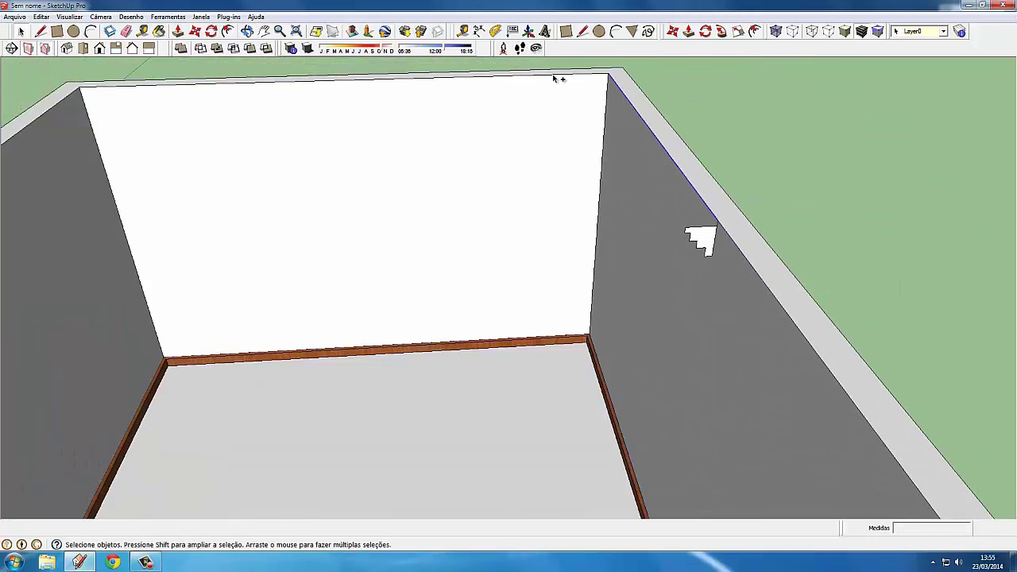
pyautogui.scroll(-3, 548, 127)
pyautogui.moveTo(543, 172); pyautogui.dragTo(352, 134, button='middle')
pyautogui.scroll(3, 346, 147)
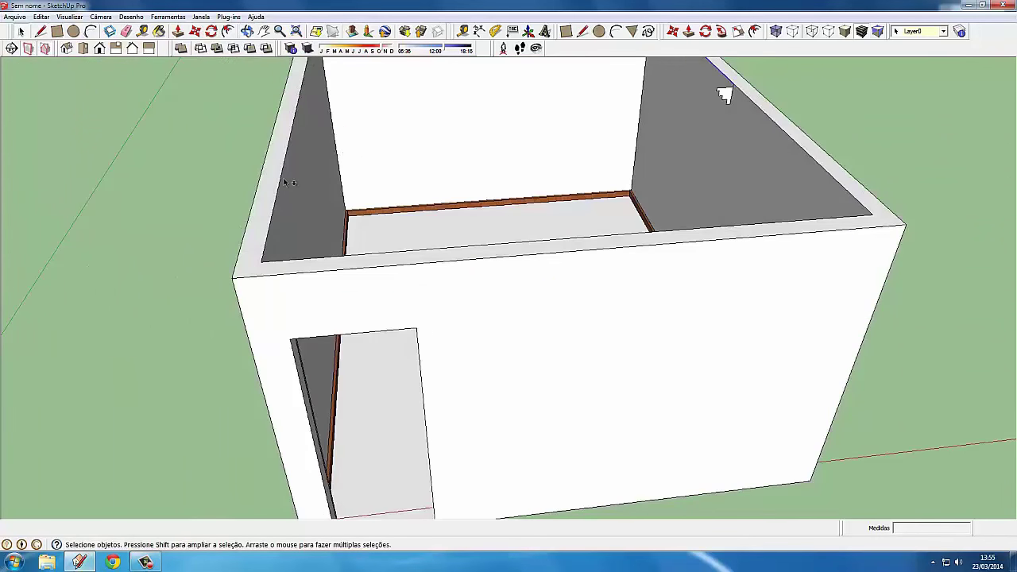
pyautogui.keyDown('shift'); pyautogui.click(404, 256); pyautogui.keyUp('shift')
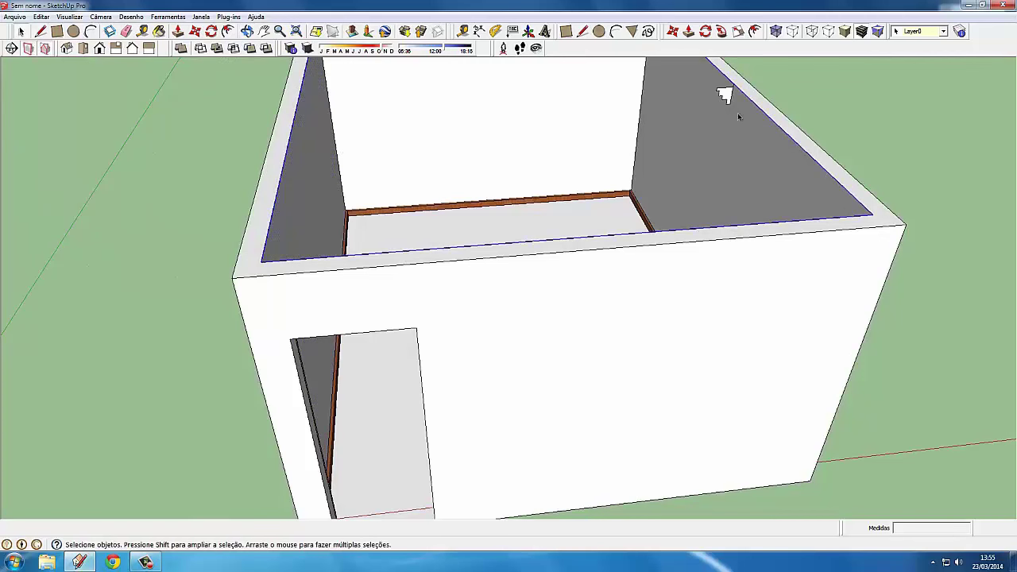
pyautogui.scroll(-3, 824, 318)
pyautogui.moveTo(824, 318); pyautogui.dragTo(892, 336, button='middle')
pyautogui.scroll(3, 908, 311)
pyautogui.scroll(2, 874, 262)
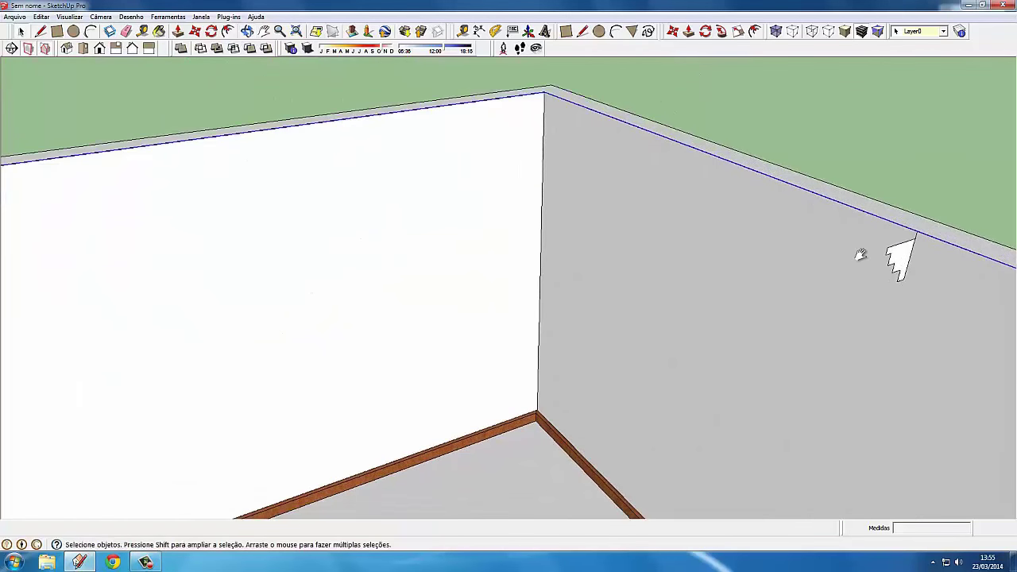
pyautogui.moveTo(851, 260); pyautogui.dragTo(472, 290, button='middle')
pyautogui.scroll(2, 735, 203)
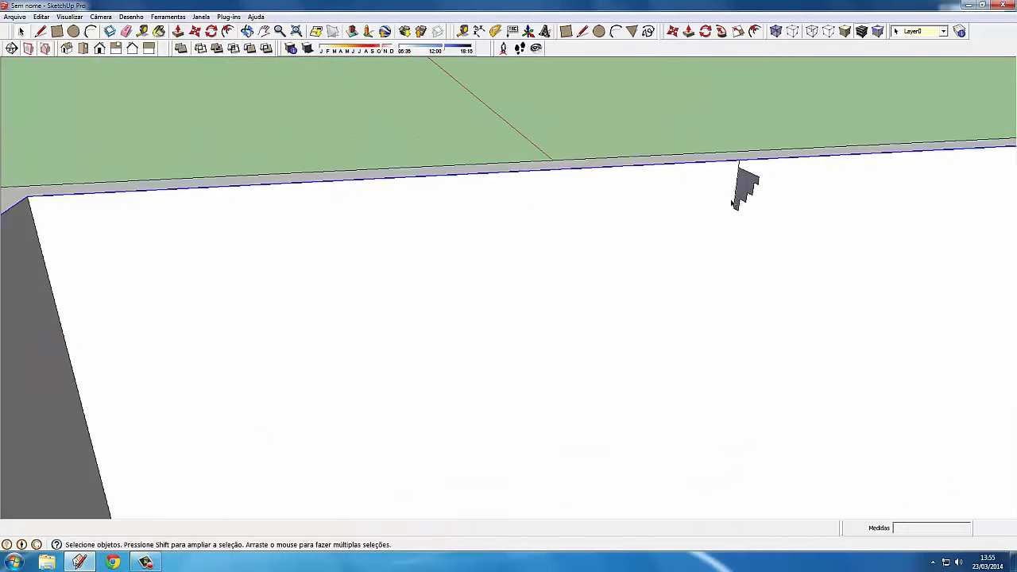
pyautogui.scroll(2, 732, 205)
pyautogui.scroll(1, 729, 215)
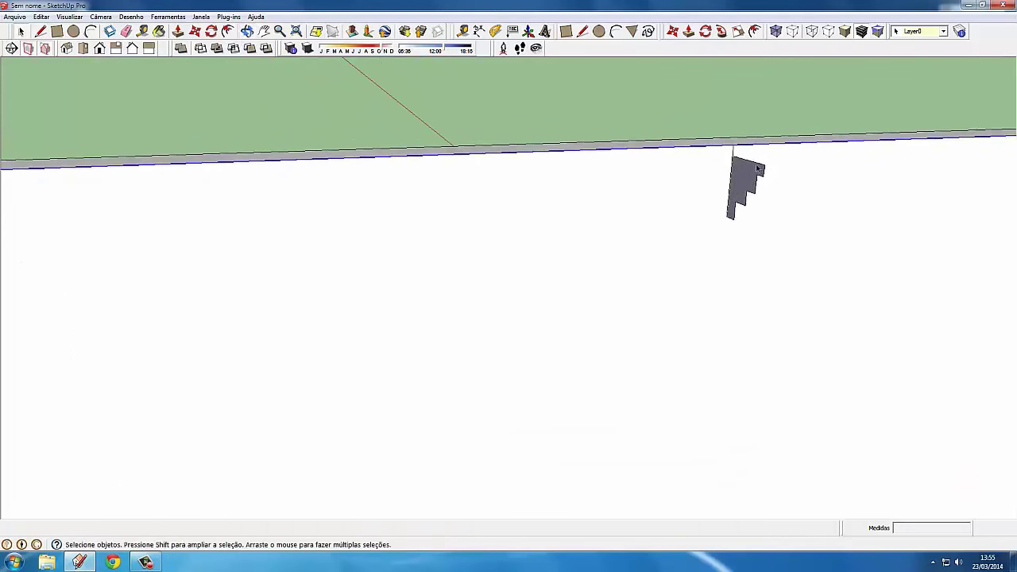
pyautogui.click(720, 31)
# Step: Sweep the stepped profile along the selected wall-top edges with Follow Me and inspect the molding
pyautogui.moveTo(749, 171); pyautogui.dragTo(692, 174, button='middle')
pyautogui.scroll(3, 351, 251)
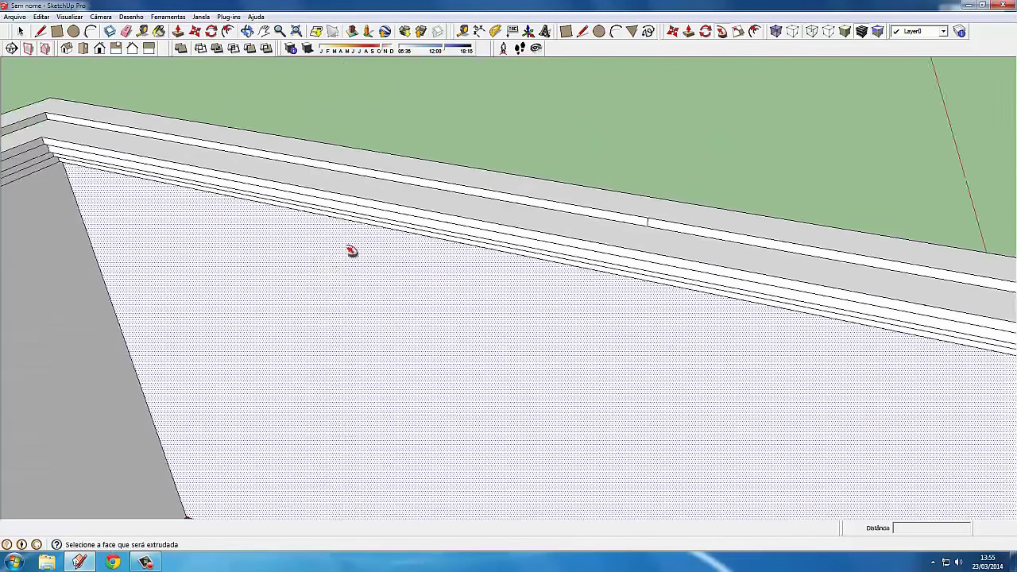
pyautogui.scroll(-3, 351, 251)
pyautogui.moveTo(320, 243)
pyautogui.mouseDown(button='middle')
pyautogui.moveTo(220, 186)
pyautogui.moveTo(295, 177)
pyautogui.moveTo(379, 133)
pyautogui.moveTo(472, 106)
pyautogui.moveTo(559, 123)
pyautogui.moveTo(488, 277)
pyautogui.mouseUp(button='middle')
pyautogui.scroll(-2, 489, 278)
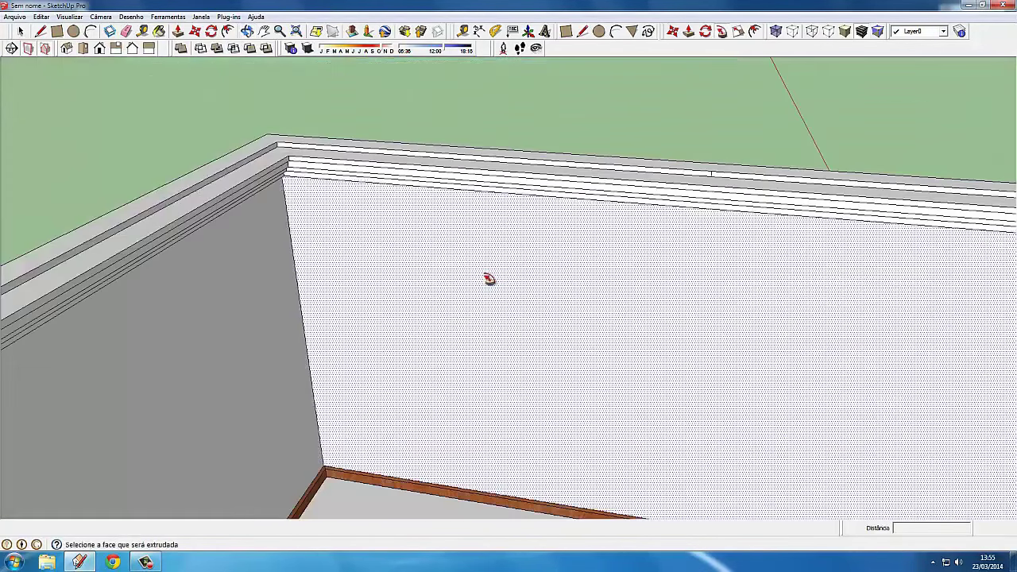
pyautogui.moveTo(418, 249)
pyautogui.mouseDown(button='middle')
pyautogui.moveTo(331, 154)
pyautogui.moveTo(259, 167)
pyautogui.moveTo(243, 119)
pyautogui.moveTo(382, 198)
pyautogui.moveTo(453, 138)
pyautogui.moveTo(502, 131)
pyautogui.moveTo(552, 322)
pyautogui.moveTo(491, 275)
pyautogui.mouseUp(button='middle')
pyautogui.scroll(2, 556, 266)
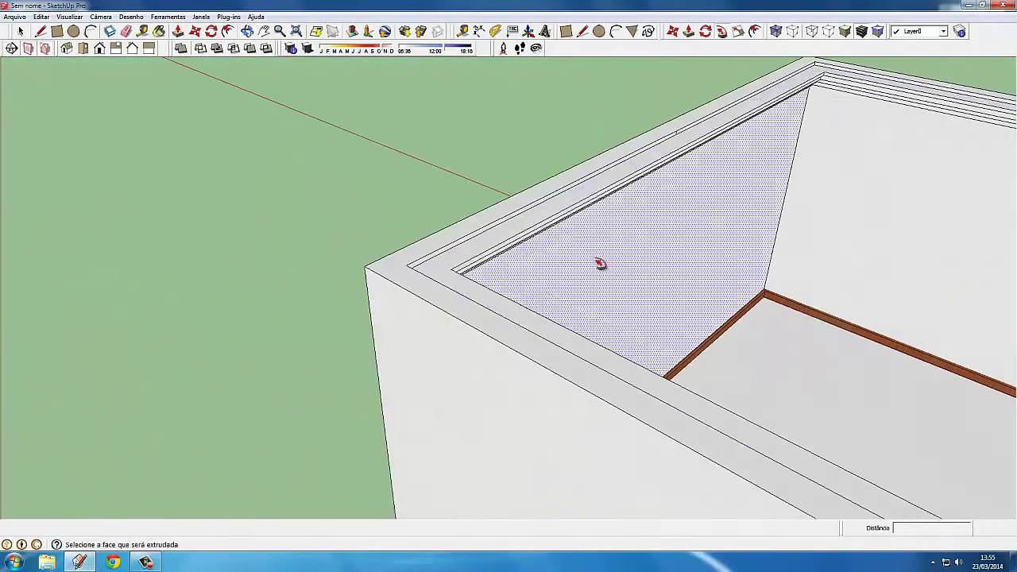
pyautogui.scroll(-2, 259, 321)
pyautogui.click(155, 30)
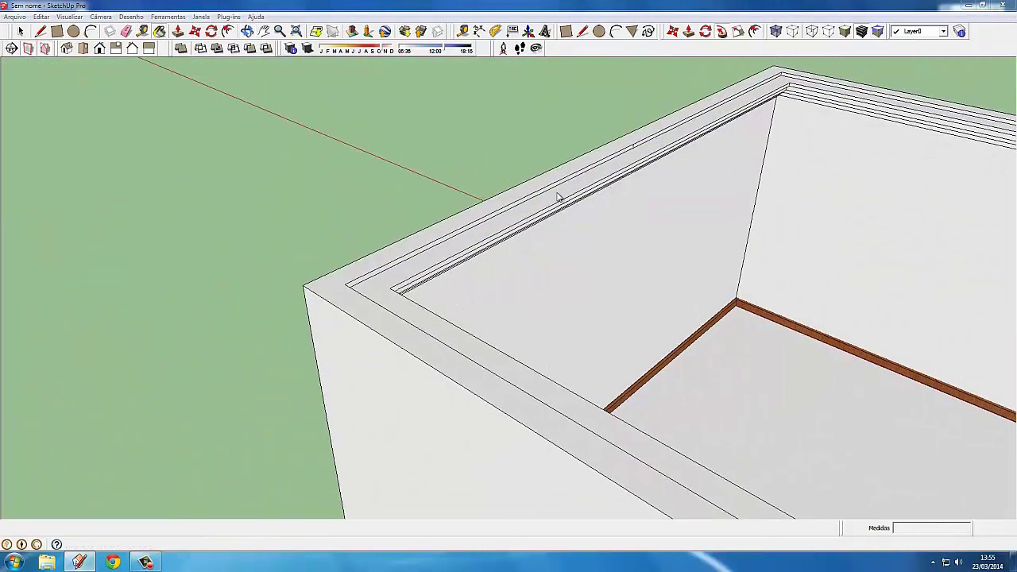
# Step: Paint the first molding strip and the stepped molding faces with Madeira_cerejeira_original wood
pyautogui.click(469, 224)
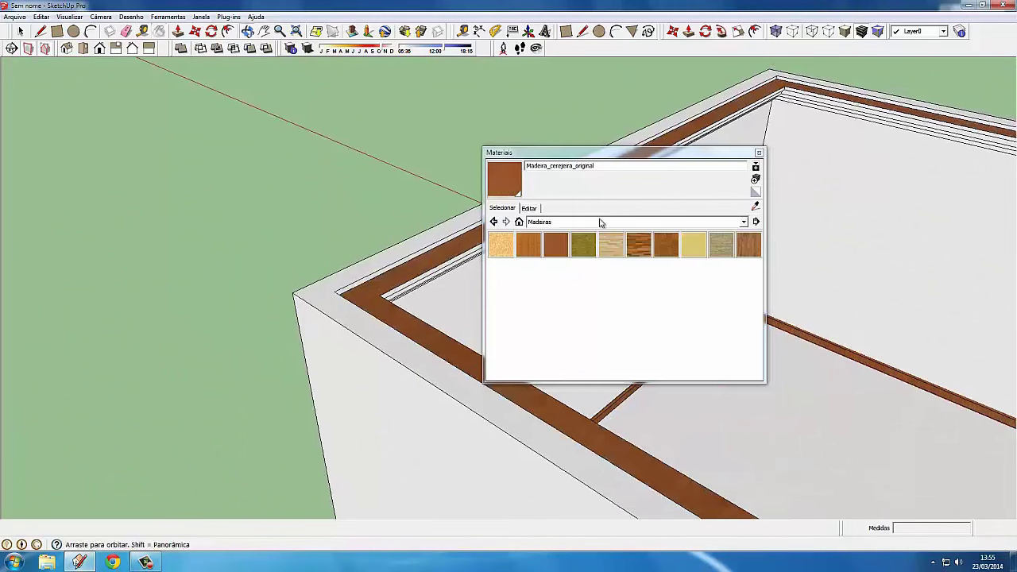
pyautogui.moveTo(604, 222); pyautogui.dragTo(779, 161, button='middle')
pyautogui.click(759, 153)
pyautogui.moveTo(765, 128)
pyautogui.mouseDown(button='middle')
pyautogui.moveTo(650, 225)
pyautogui.moveTo(570, 257)
pyautogui.moveTo(570, 186)
pyautogui.moveTo(592, 213)
pyautogui.mouseUp(button='middle')
pyautogui.click(598, 218)
pyautogui.click(606, 196)
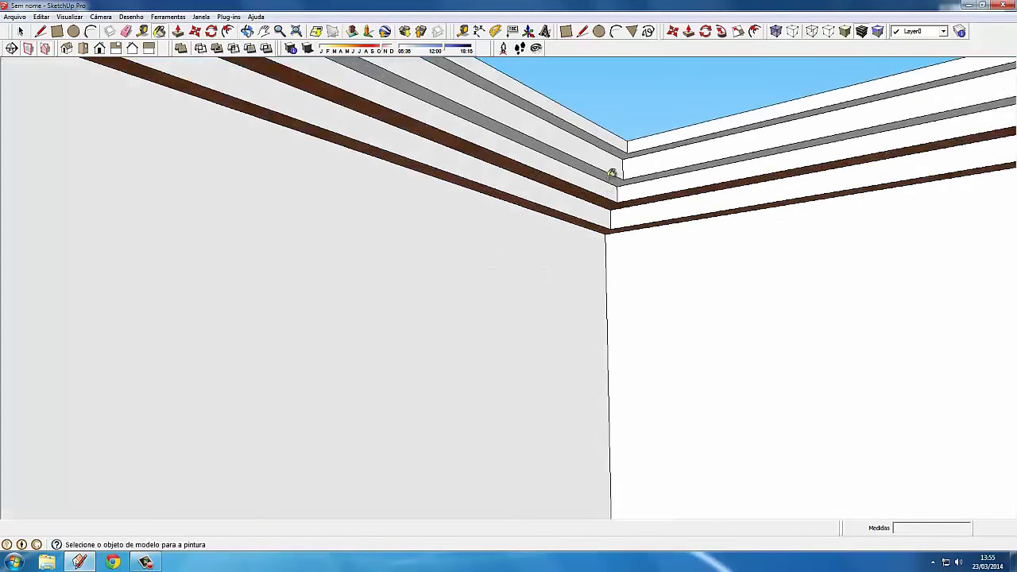
pyautogui.click(612, 169)
pyautogui.click(612, 144)
# Step: Paint the remaining top and right-hand white molding strips with the same wood
pyautogui.click(613, 132)
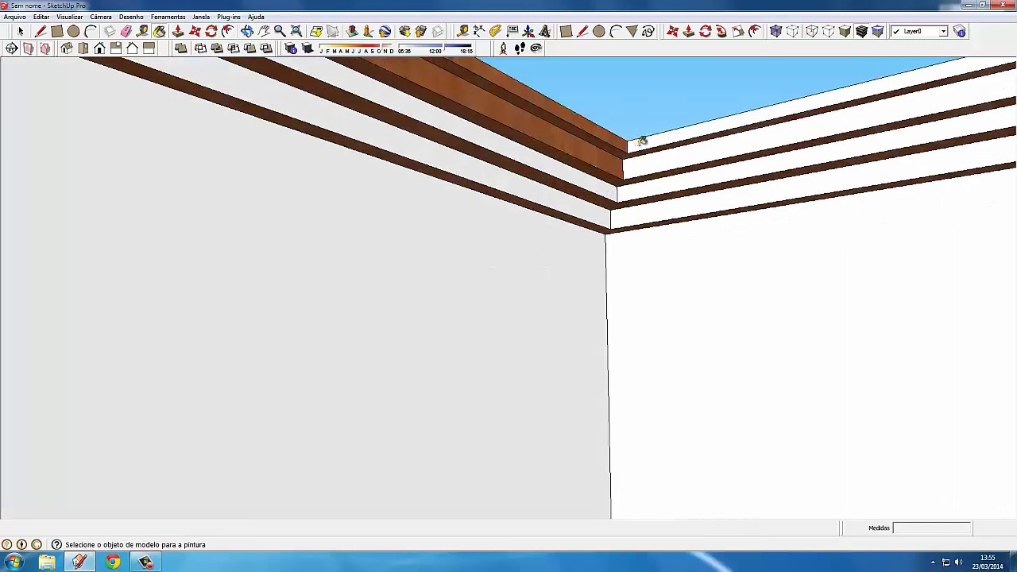
pyautogui.click(652, 163)
pyautogui.moveTo(652, 163)
pyautogui.mouseDown(button='middle')
pyautogui.moveTo(639, 279)
pyautogui.moveTo(654, 132)
pyautogui.moveTo(647, 164)
pyautogui.mouseUp(button='middle')
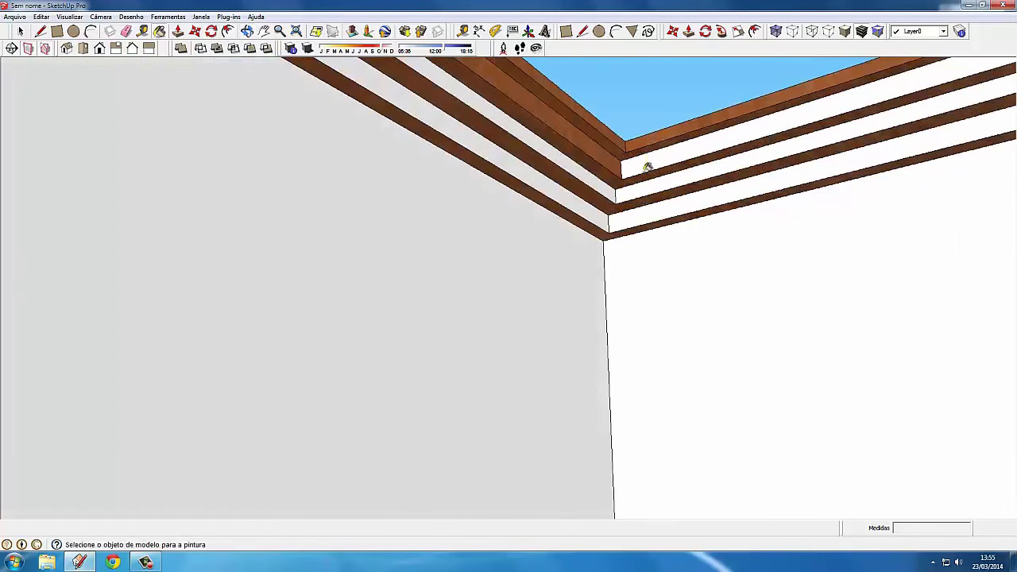
pyautogui.click(642, 184)
pyautogui.click(599, 186)
pyautogui.click(598, 184)
pyautogui.click(604, 212)
pyautogui.click(634, 216)
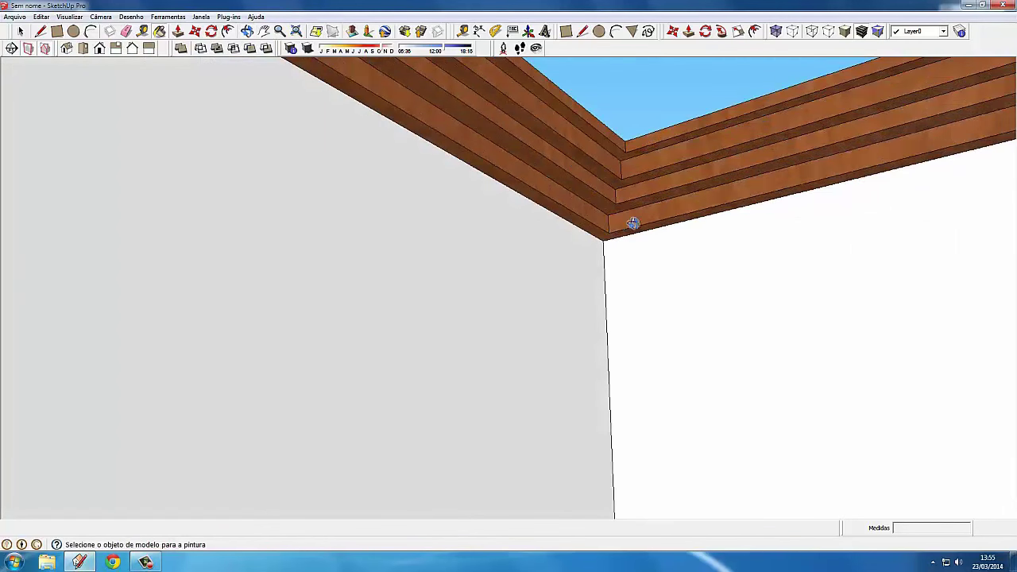
pyautogui.moveTo(631, 221)
pyautogui.mouseDown(button='middle')
pyautogui.moveTo(738, 298)
pyautogui.moveTo(468, 216)
pyautogui.moveTo(556, 309)
pyautogui.moveTo(567, 295)
pyautogui.moveTo(472, 184)
pyautogui.moveTo(482, 141)
pyautogui.moveTo(514, 104)
pyautogui.moveTo(506, 172)
pyautogui.moveTo(702, 174)
pyautogui.moveTo(415, 274)
pyautogui.moveTo(547, 186)
pyautogui.moveTo(552, 215)
pyautogui.moveTo(493, 233)
pyautogui.moveTo(481, 226)
pyautogui.moveTo(665, 82)
pyautogui.moveTo(659, 143)
pyautogui.moveTo(676, 136)
pyautogui.moveTo(676, 114)
pyautogui.moveTo(613, 261)
pyautogui.moveTo(608, 236)
pyautogui.moveTo(567, 351)
pyautogui.moveTo(560, 298)
pyautogui.moveTo(611, 235)
pyautogui.moveTo(942, 279)
pyautogui.moveTo(431, 322)
pyautogui.moveTo(627, 290)
pyautogui.mouseUp(button='middle')
# Step: Select the entire room model, orbit to see its open top, then clear the selection
pyautogui.scroll(-2, 567, 351)
pyautogui.click(20, 30)
pyautogui.scroll(-2, 513, 357)
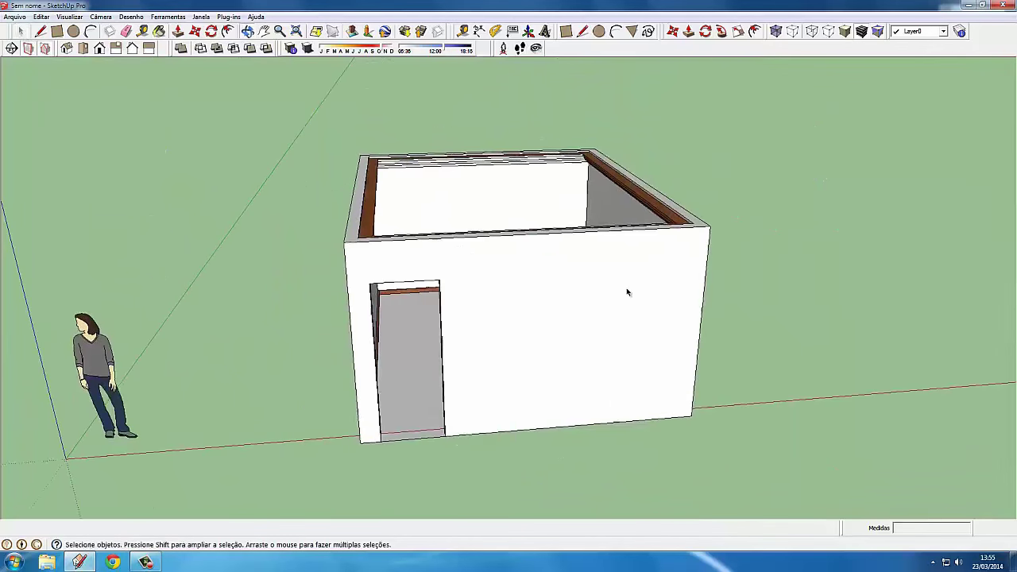
pyautogui.scroll(-2, 747, 433)
pyautogui.tripleClick(491, 190)
pyautogui.moveTo(554, 274)
pyautogui.mouseDown(button='middle')
pyautogui.moveTo(513, 250)
pyautogui.moveTo(536, 284)
pyautogui.mouseUp(button='middle')
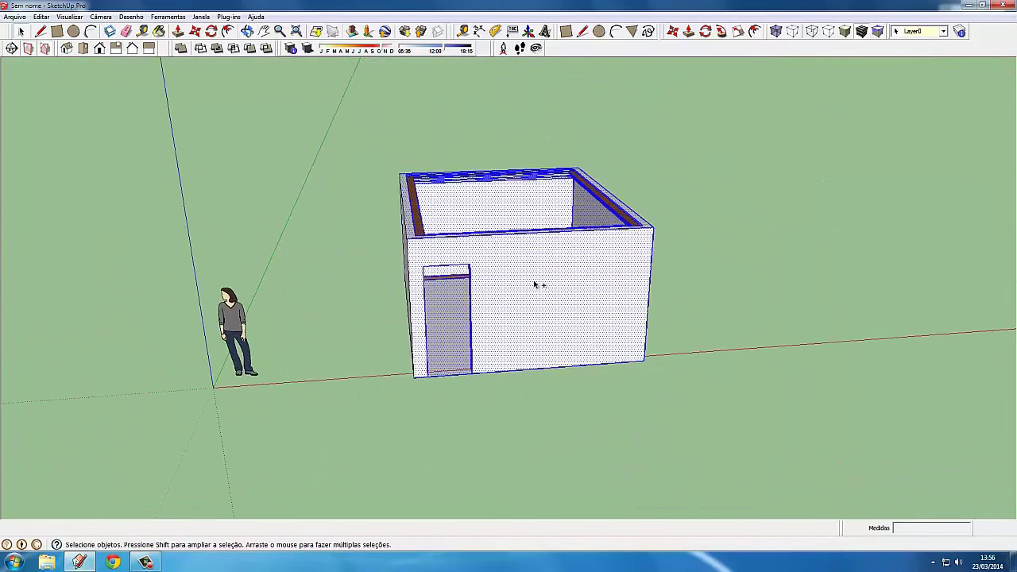
pyautogui.scroll(1, 534, 284)
pyautogui.scroll(-2, 532, 279)
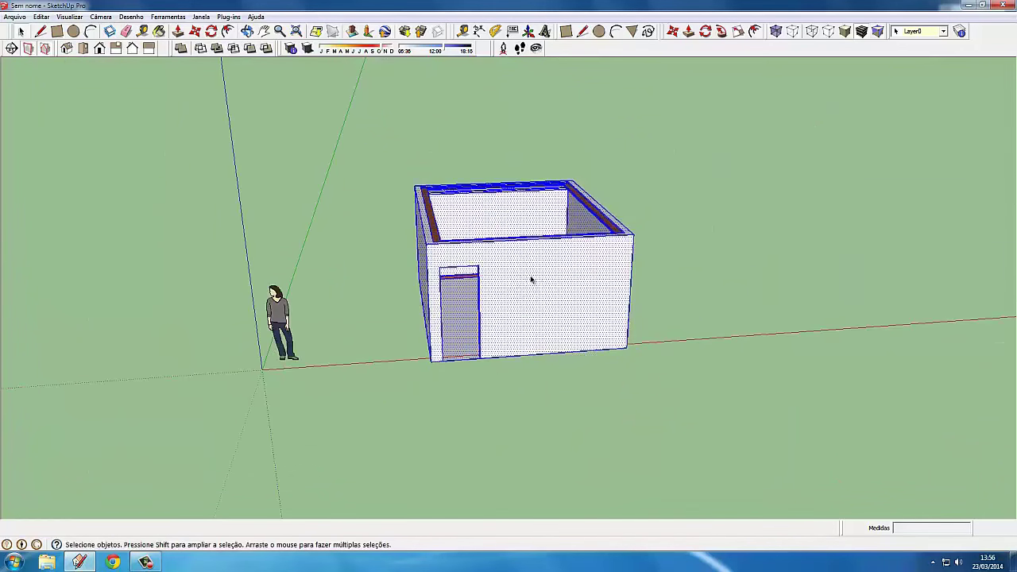
pyautogui.moveTo(533, 272)
pyautogui.mouseDown(button='middle')
pyautogui.moveTo(453, 304)
pyautogui.moveTo(427, 305)
pyautogui.moveTo(410, 278)
pyautogui.mouseUp(button='middle')
pyautogui.click(333, 183)
# Step: Switch to the Top standard view and pan the room to the left
pyautogui.moveTo(359, 186)
pyautogui.mouseDown(button='middle')
pyautogui.moveTo(336, 278)
pyautogui.moveTo(350, 216)
pyautogui.mouseUp(button='middle')
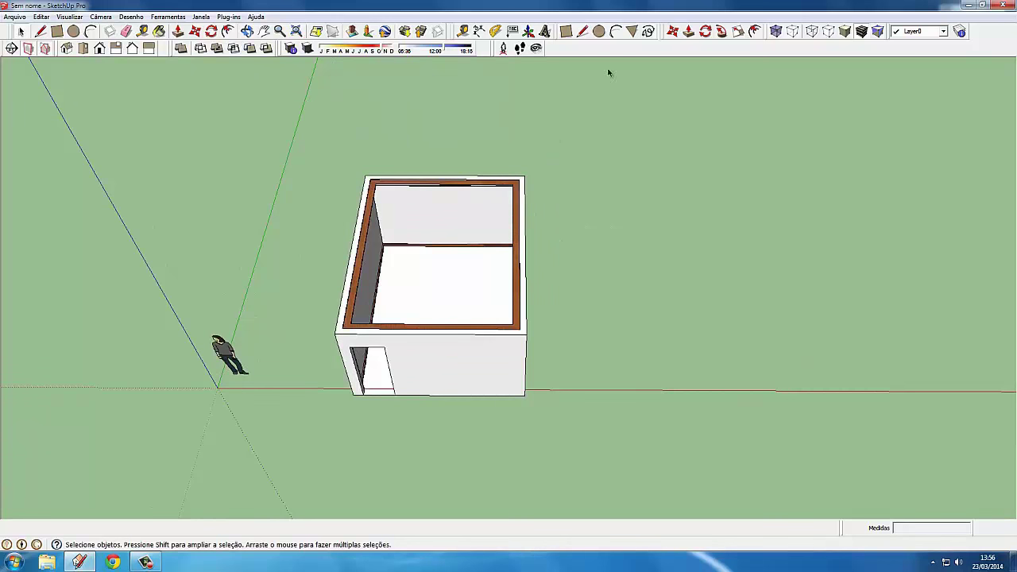
pyautogui.click(101, 49)
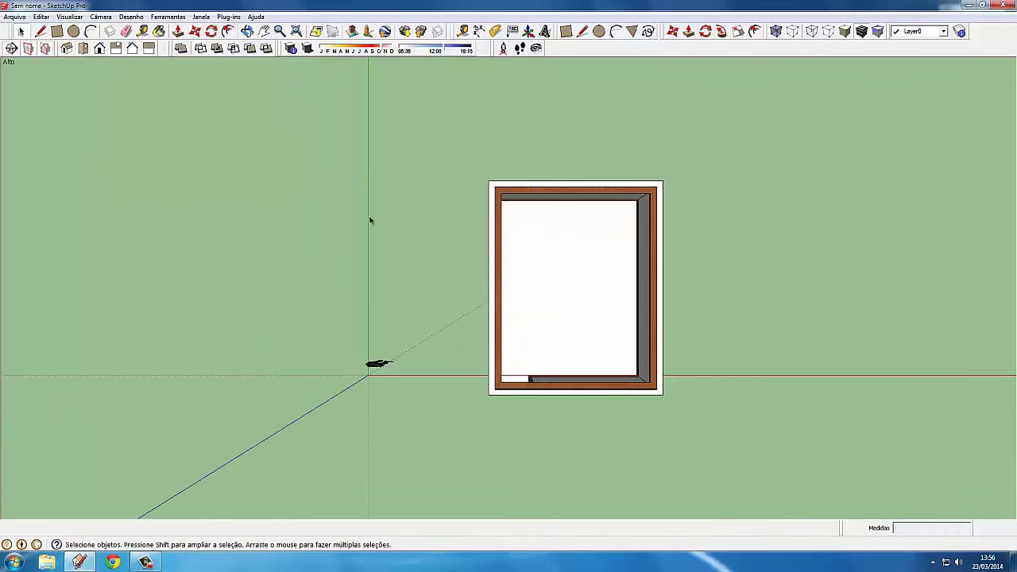
pyautogui.keyDown('shift'); pyautogui.moveTo(748, 326); pyautogui.dragTo(636, 310, button='middle'); pyautogui.keyUp('shift')
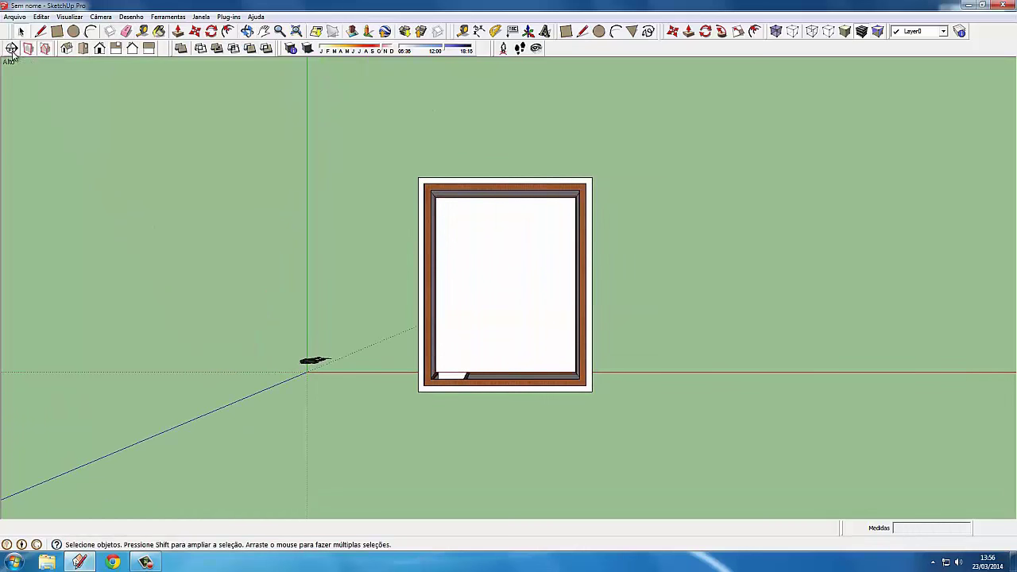
pyautogui.click(11, 50)
# Step: Place a horizontal section plane over the room and move it to a new height
pyautogui.click(634, 315)
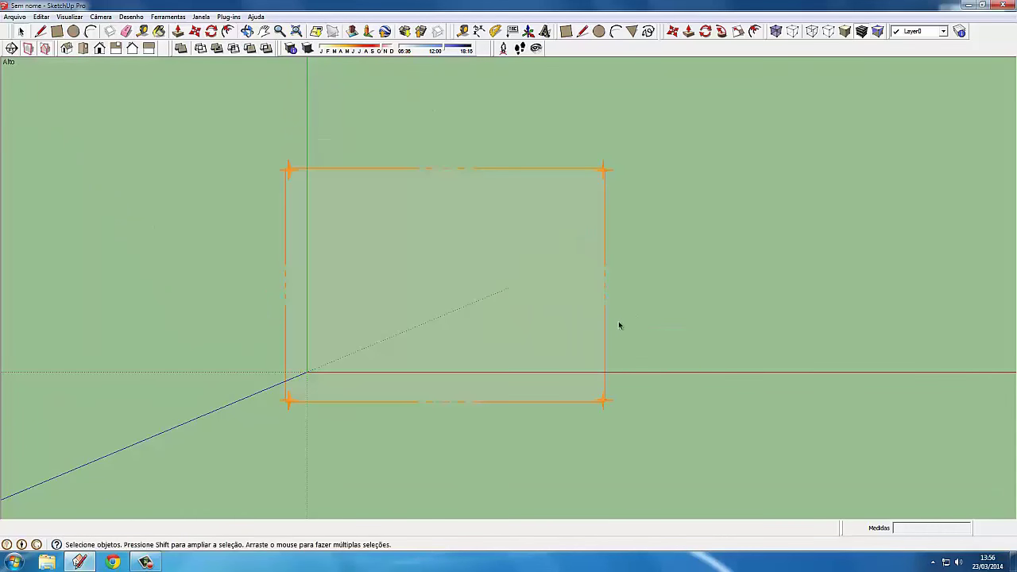
pyautogui.moveTo(619, 325)
pyautogui.mouseDown(button='middle')
pyautogui.moveTo(627, 209)
pyautogui.moveTo(599, 270)
pyautogui.moveTo(592, 413)
pyautogui.mouseUp(button='middle')
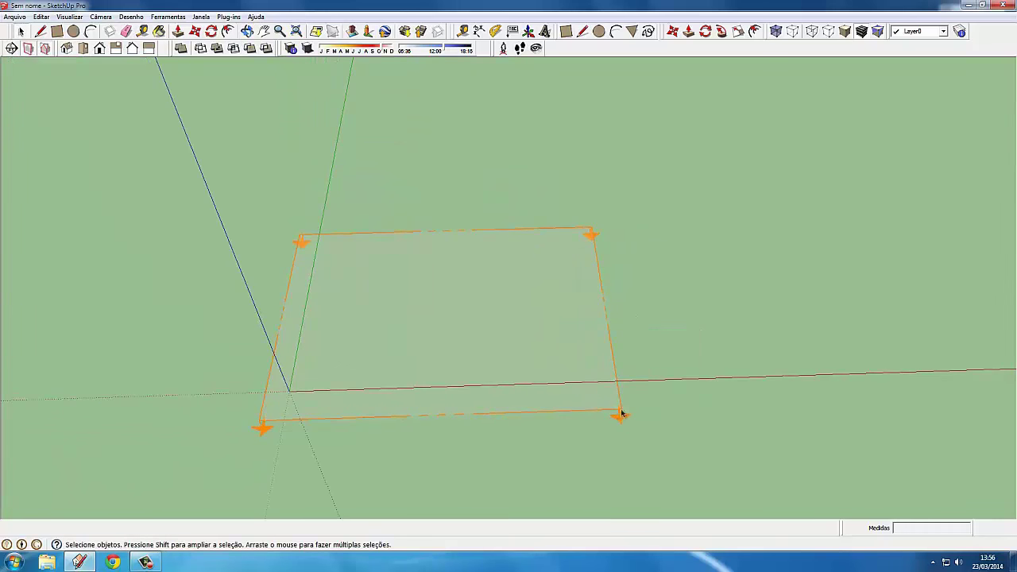
pyautogui.press('m')
pyautogui.click(620, 413)
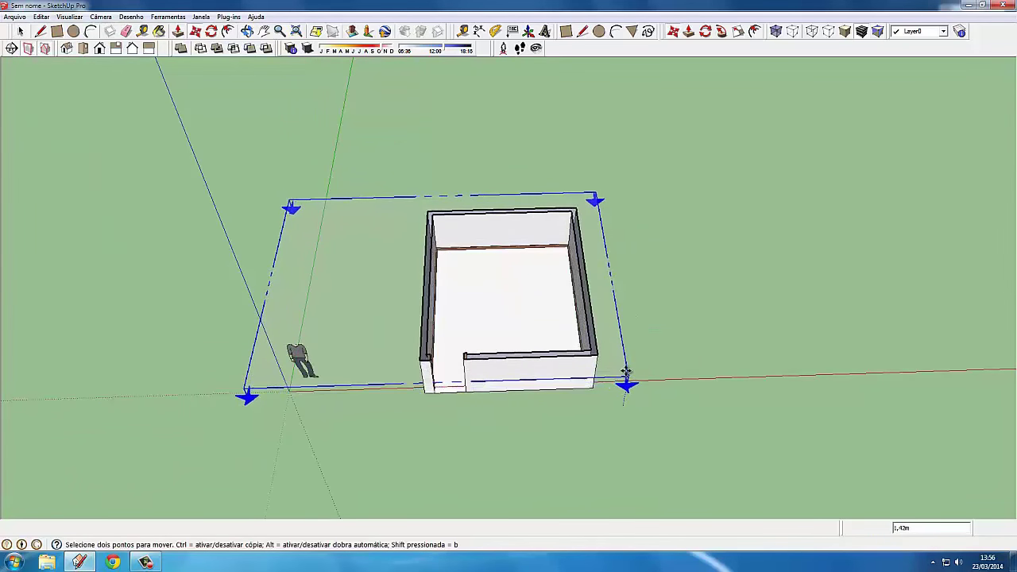
pyautogui.click(627, 372)
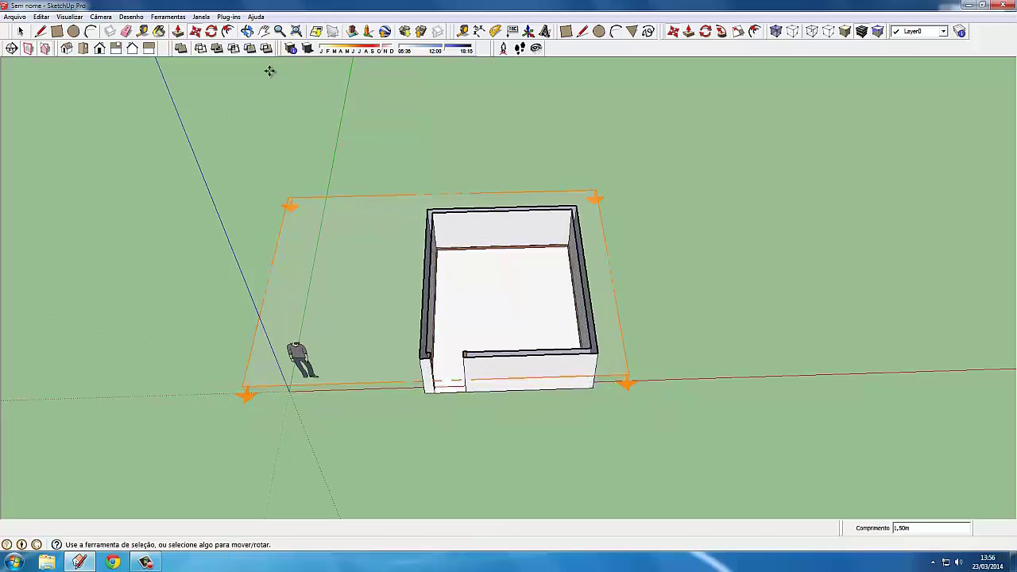
# Step: Return to Top view, then switch the camera to Parallel Projection and back to Perspective
pyautogui.click(83, 48)
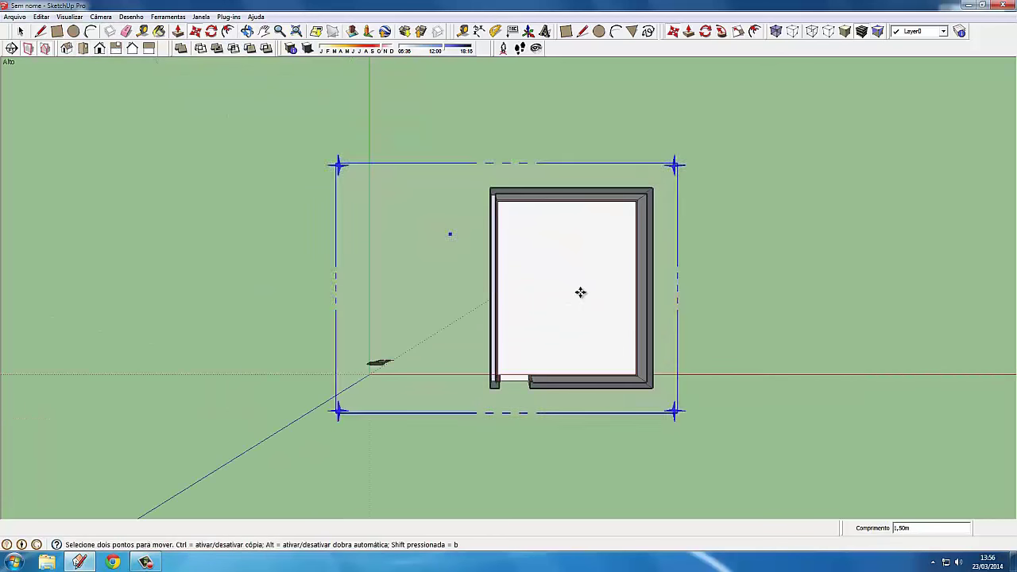
pyautogui.scroll(2, 692, 324)
pyautogui.scroll(2, 597, 291)
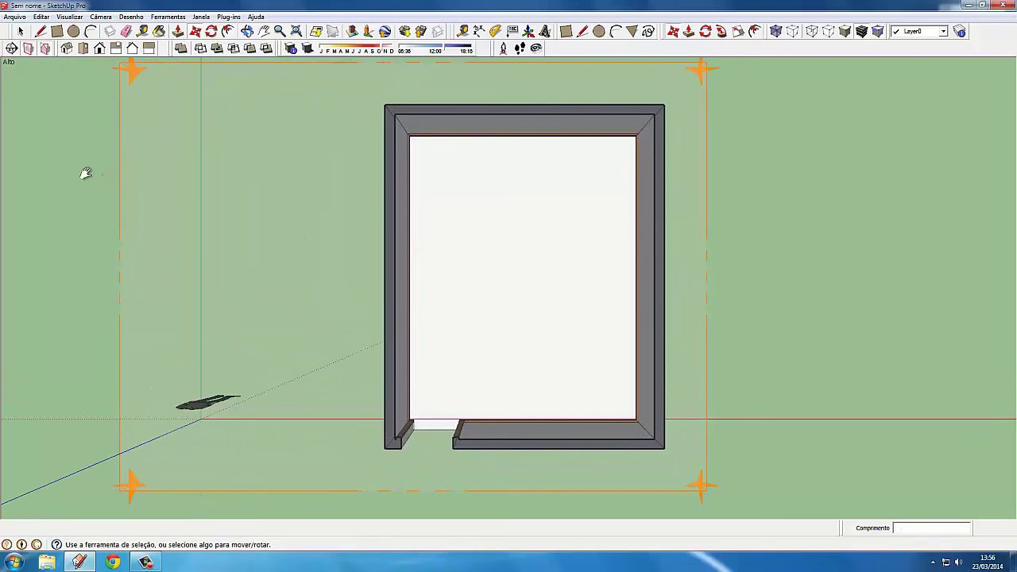
pyautogui.scroll(-2, 85, 173)
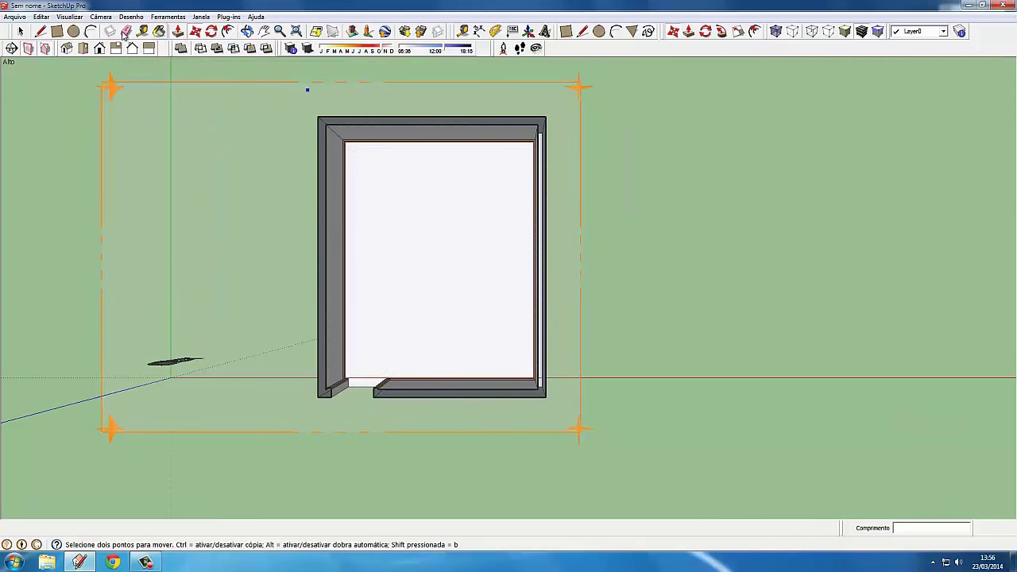
pyautogui.click(100, 17)
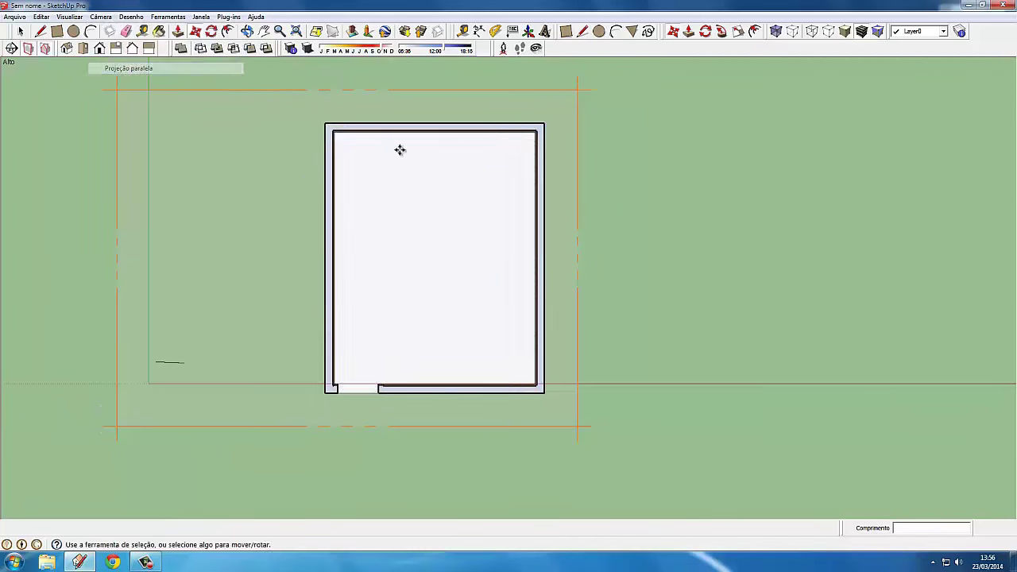
pyautogui.click(120, 66)
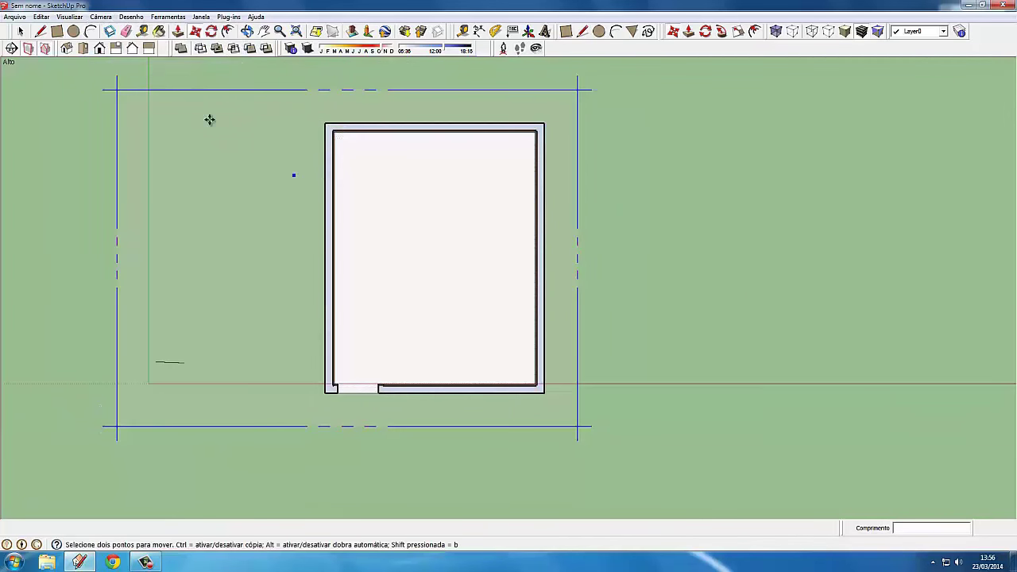
pyautogui.click(100, 16)
pyautogui.click(129, 77)
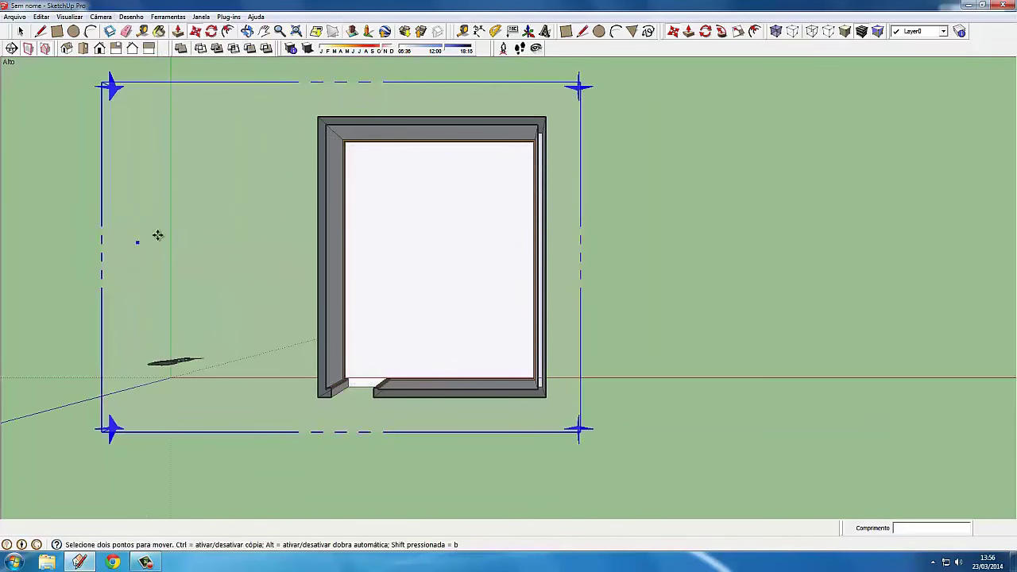
# Step: Raise the section plane above the walls so the whole trimmed room shows uncut
pyautogui.click(18, 30)
pyautogui.moveTo(283, 209)
pyautogui.mouseDown(button='middle')
pyautogui.moveTo(295, 132)
pyautogui.moveTo(215, 209)
pyautogui.moveTo(329, 257)
pyautogui.mouseUp(button='middle')
pyautogui.click(294, 239)
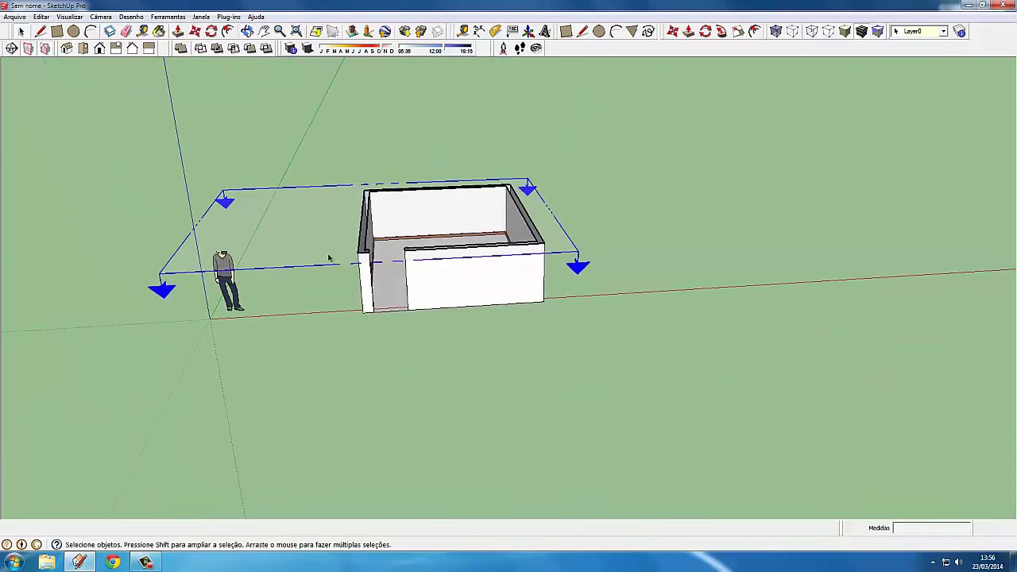
pyautogui.press('m')
pyautogui.click(324, 203)
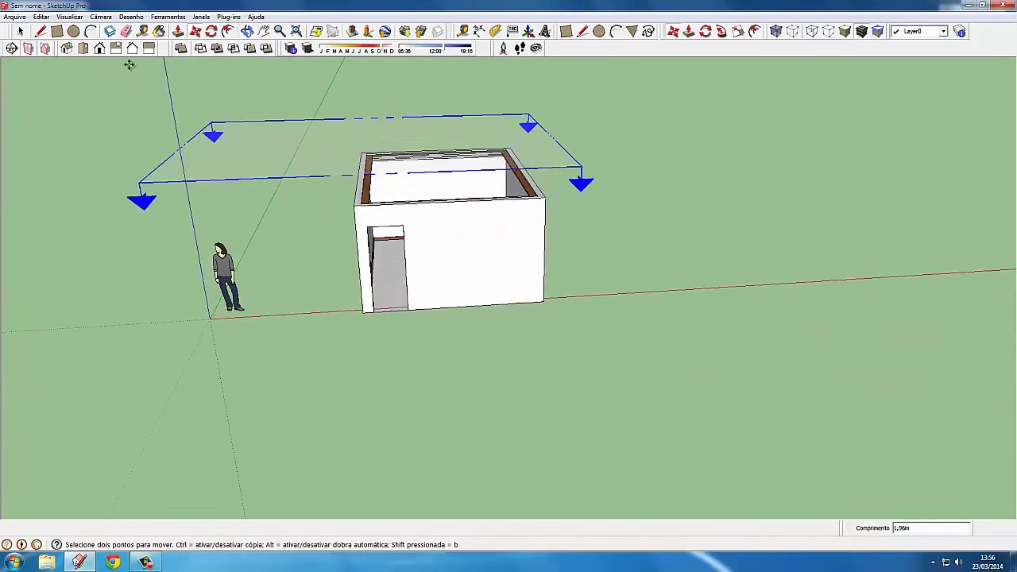
pyautogui.click(20, 30)
pyautogui.moveTo(259, 139)
pyautogui.mouseDown(button='middle')
pyautogui.moveTo(254, 129)
pyautogui.moveTo(249, 165)
pyautogui.moveTo(333, 261)
pyautogui.moveTo(345, 310)
pyautogui.moveTo(299, 332)
pyautogui.mouseUp(button='middle')
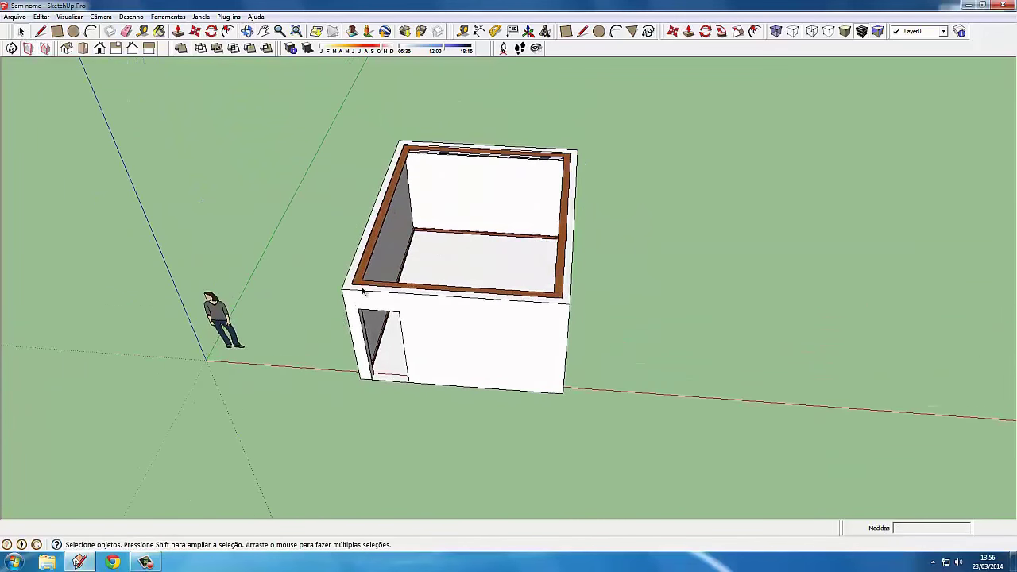
pyautogui.click(151, 561)
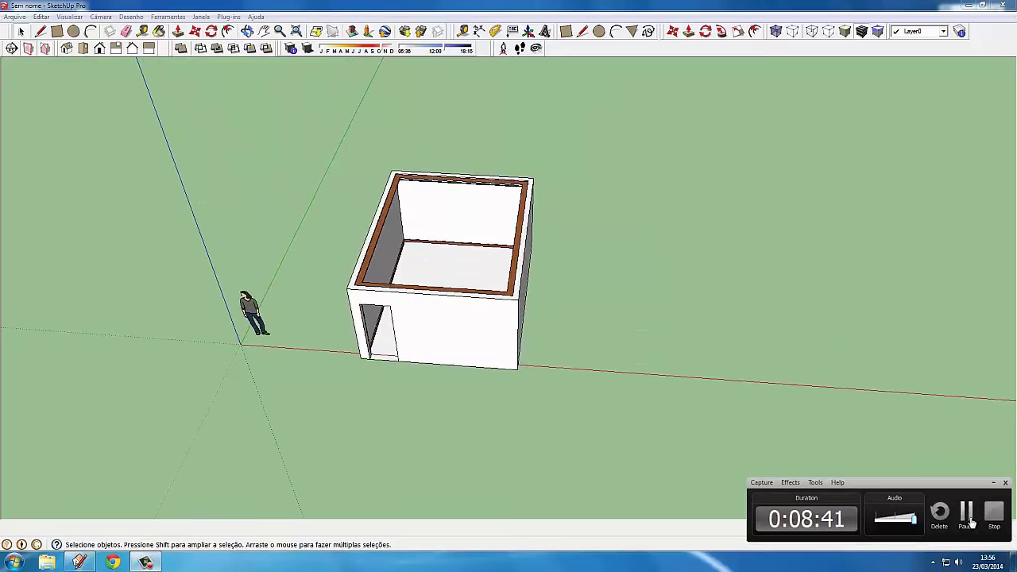